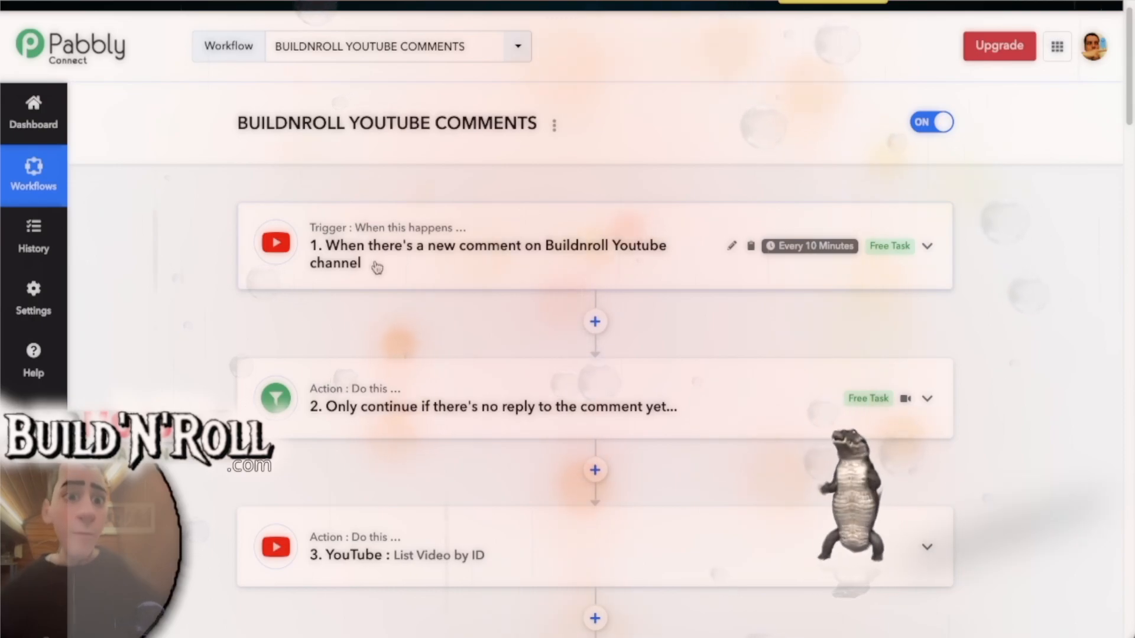
Step: Expand the filter step of the YouTube comments workflow, examine its reply-count and comment-author conditions, and collapse it
scroll(195, 215, down, 3)
scroll(296, 248, up, 1)
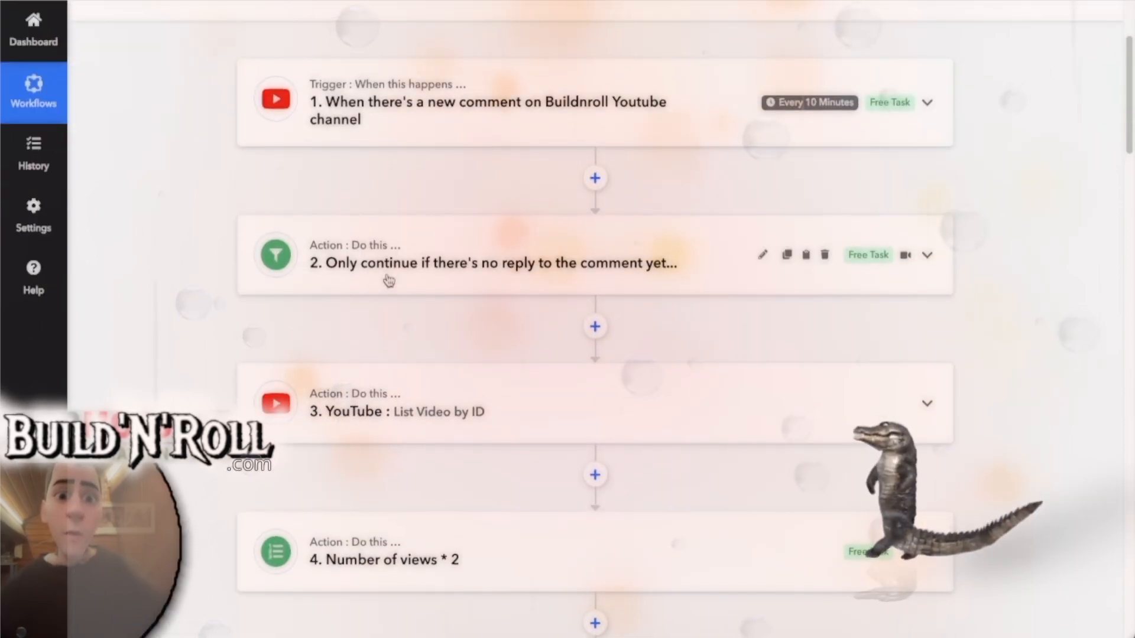
click(464, 271)
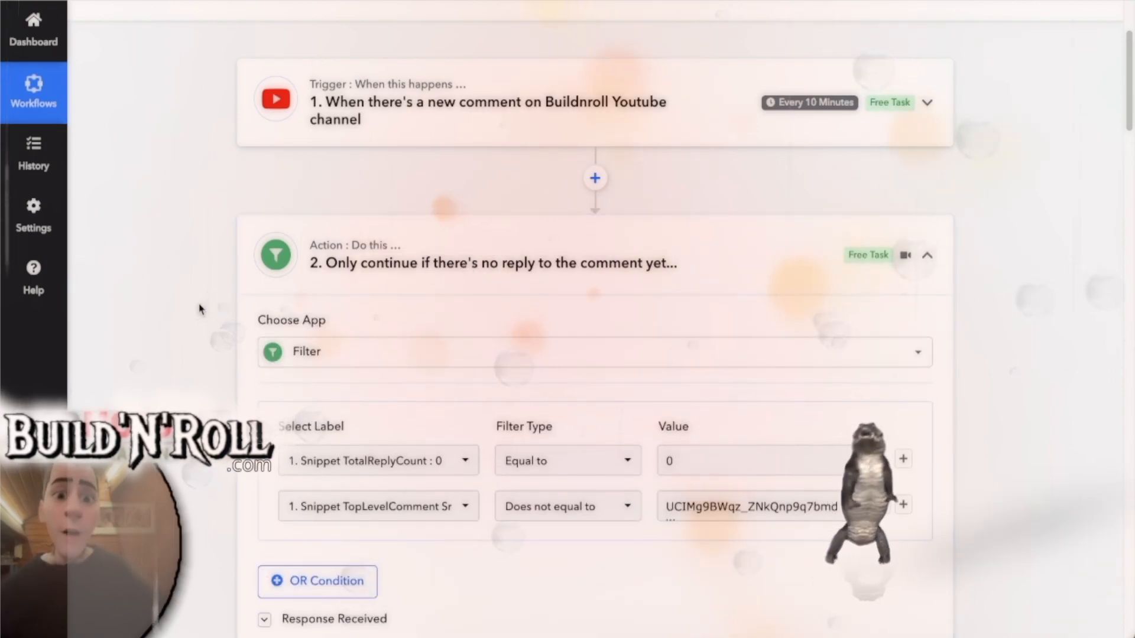
scroll(195, 314, down, 2)
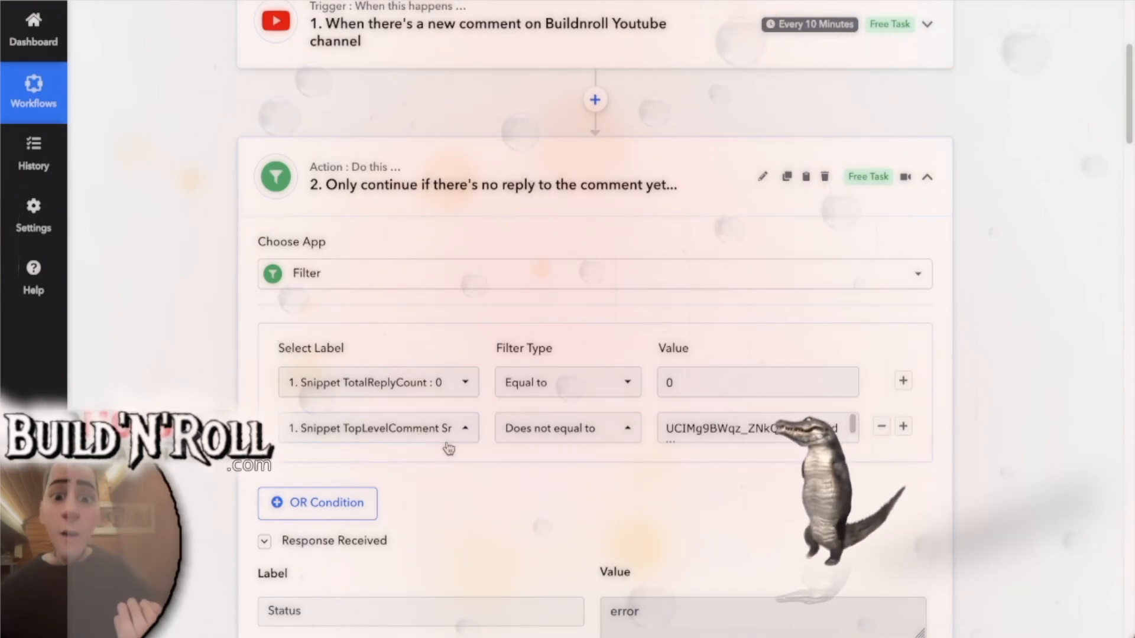
click(714, 435)
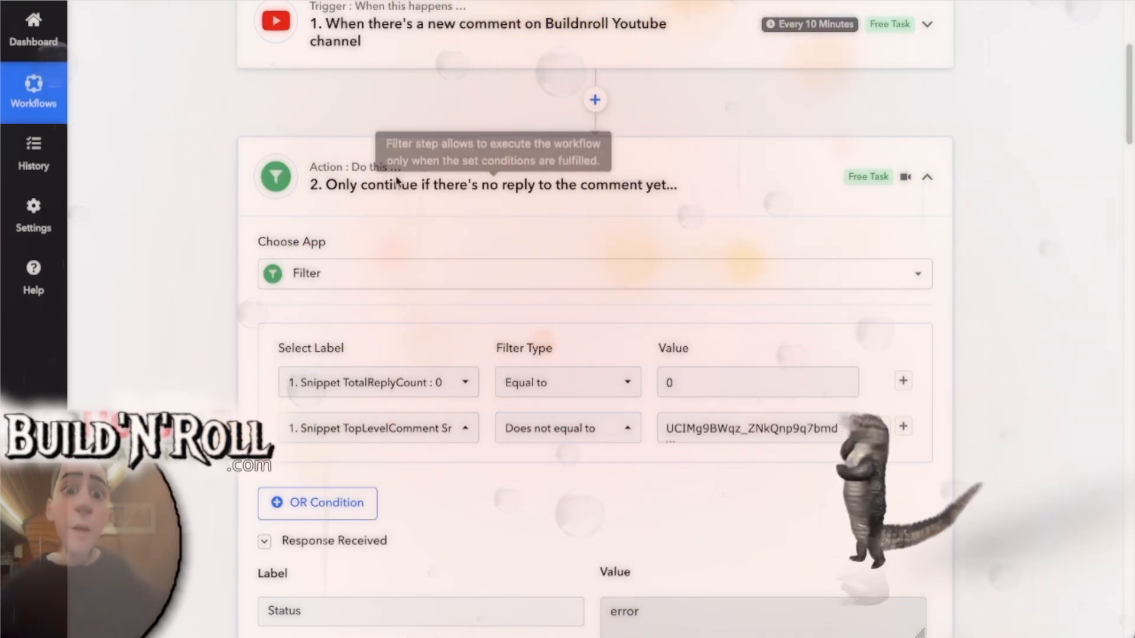
click(433, 178)
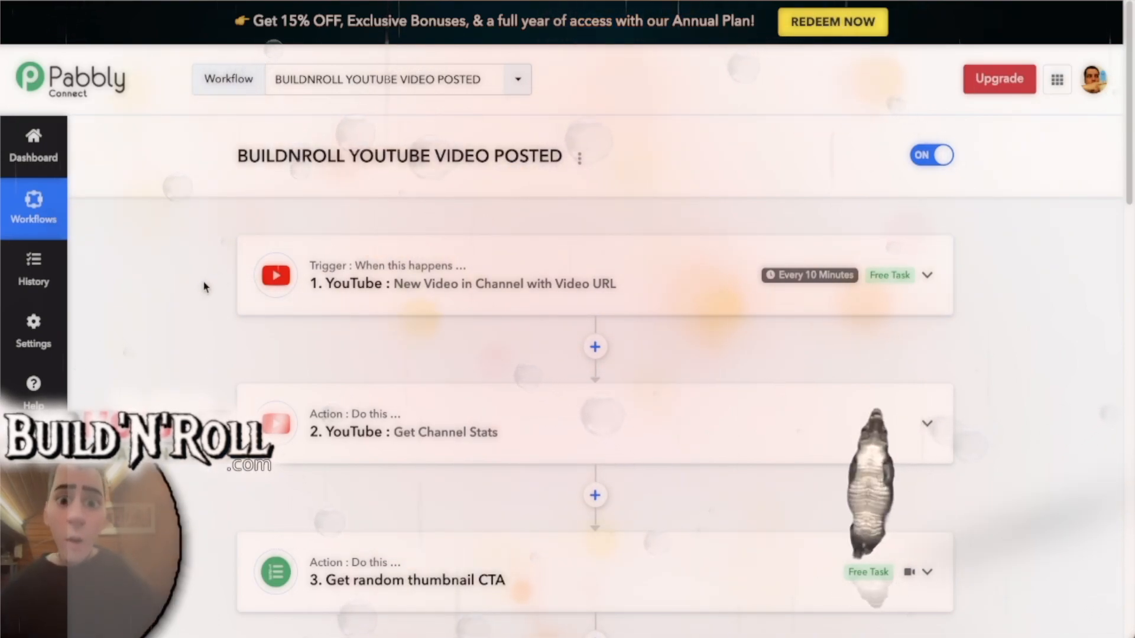
Step: In the BUILDNROLL YOUTUBE VIDEO POSTED workflow, expand the "Get random thumbnail CTA" action, read its formula, and collapse it
scroll(207, 280, down, 2)
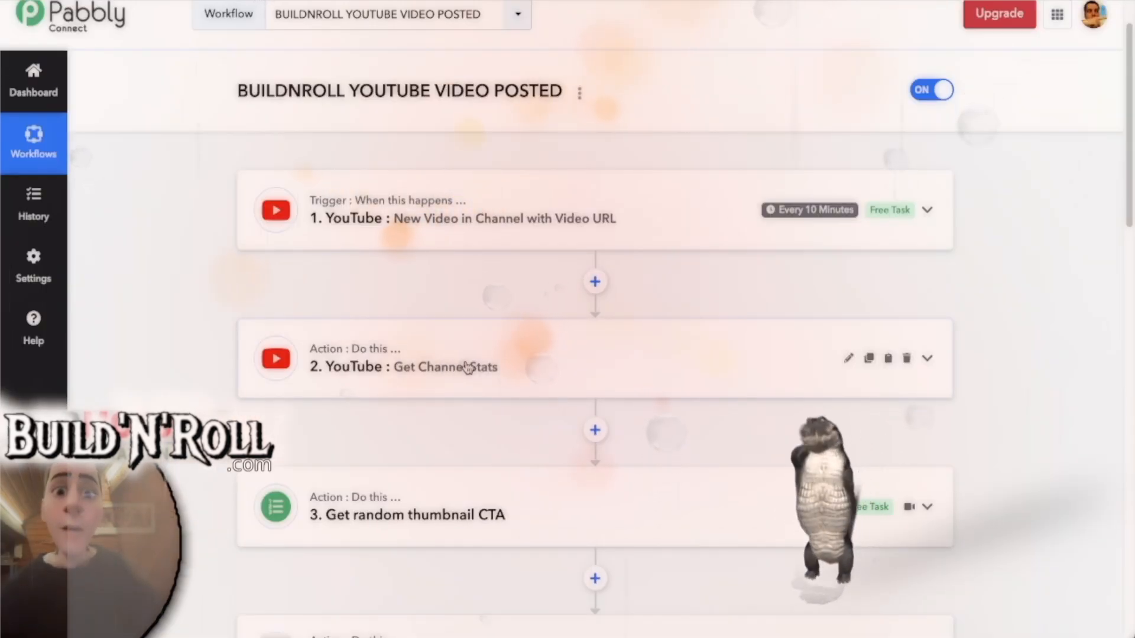
scroll(183, 308, down, 4)
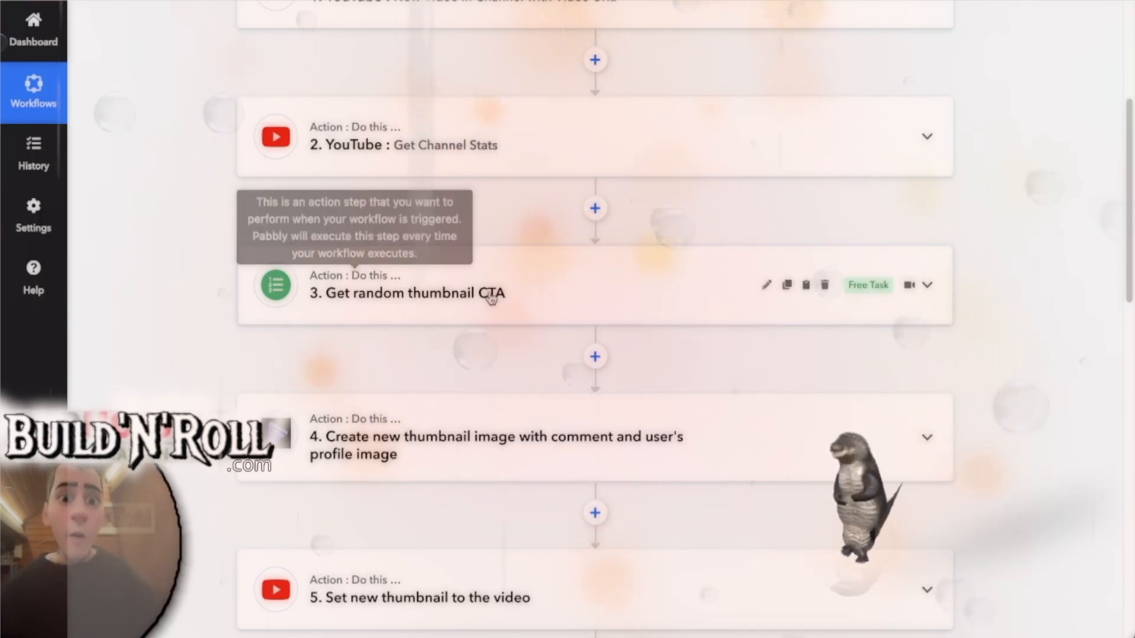
click(524, 283)
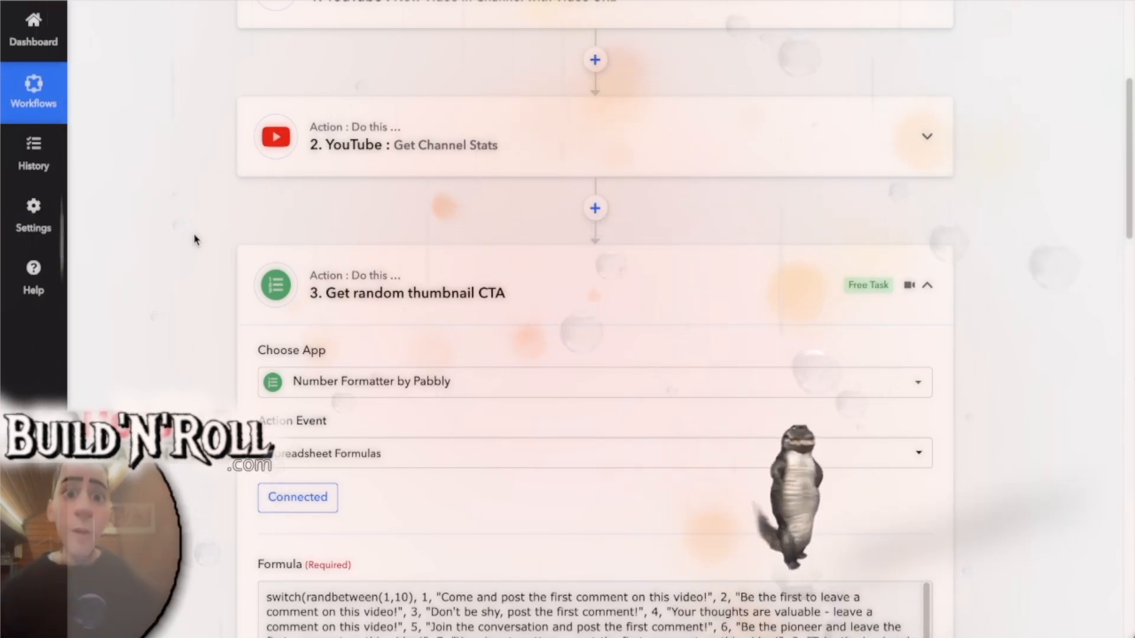
scroll(195, 238, down, 2)
scroll(195, 238, down, 2)
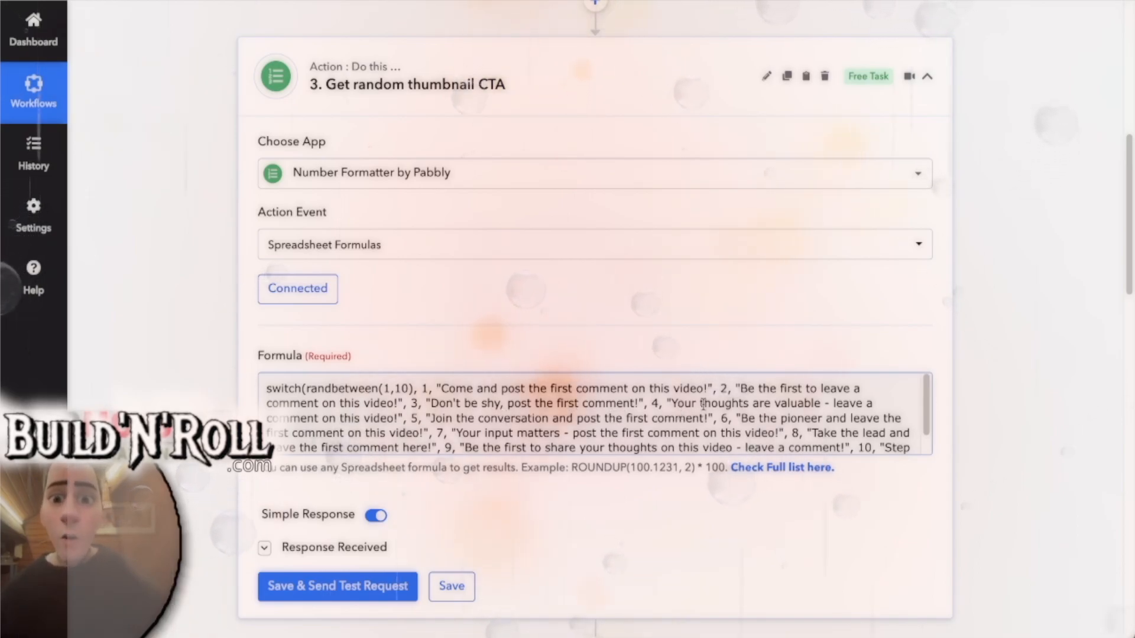
click(515, 89)
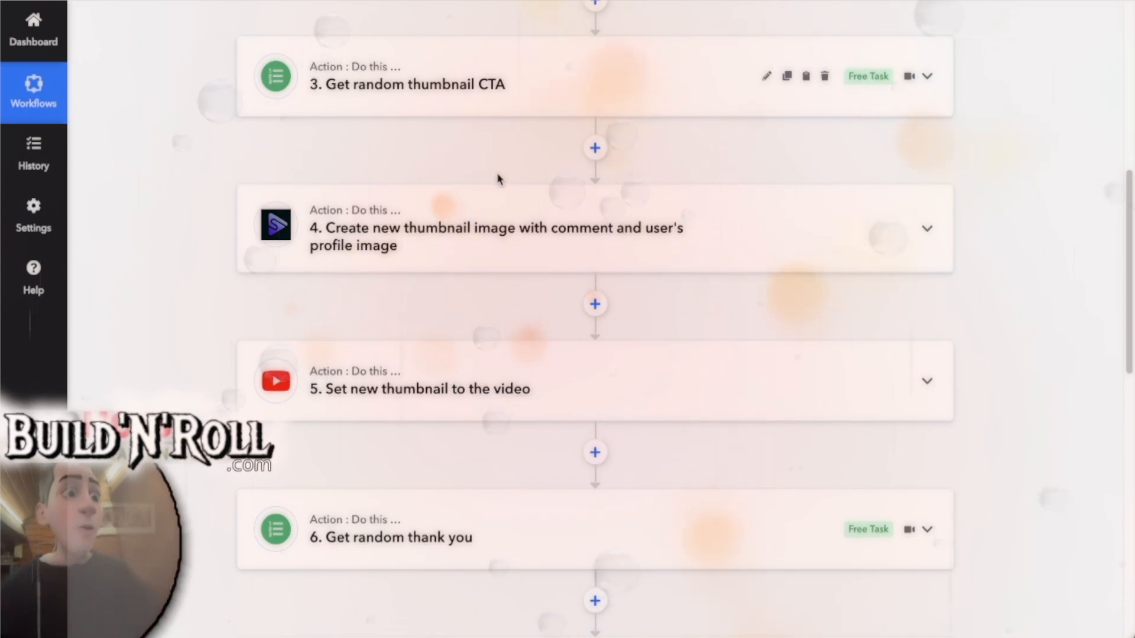
Step: Expand the action that creates the new thumbnail image and examine its Switchboard Canvas event and template settings
click(473, 232)
scroll(199, 188, down, 1)
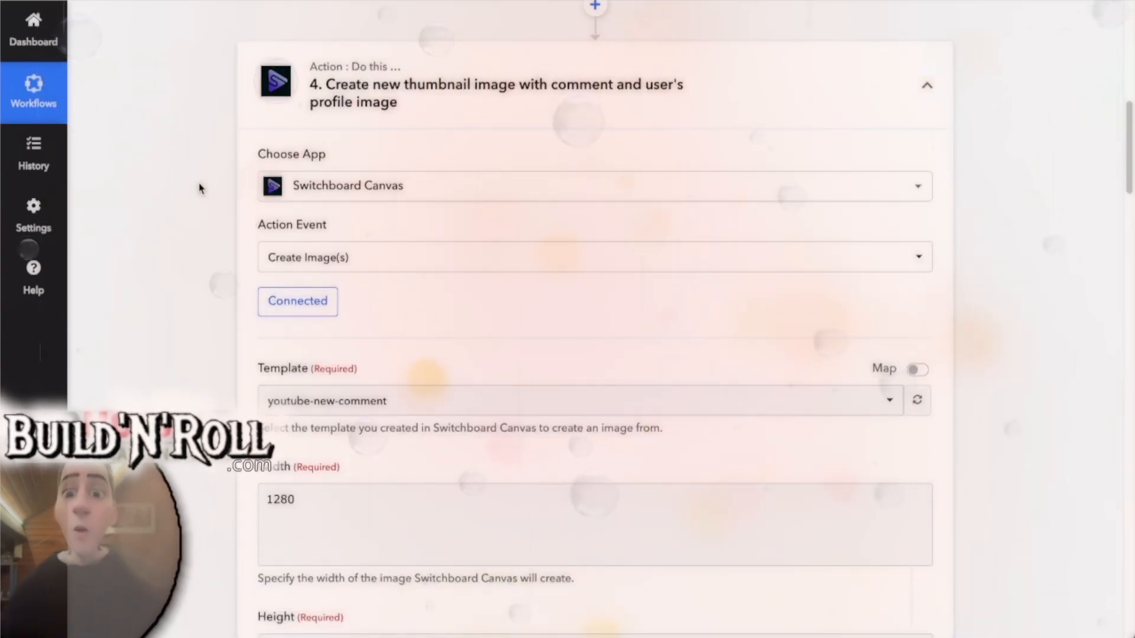
scroll(199, 172, down, 1)
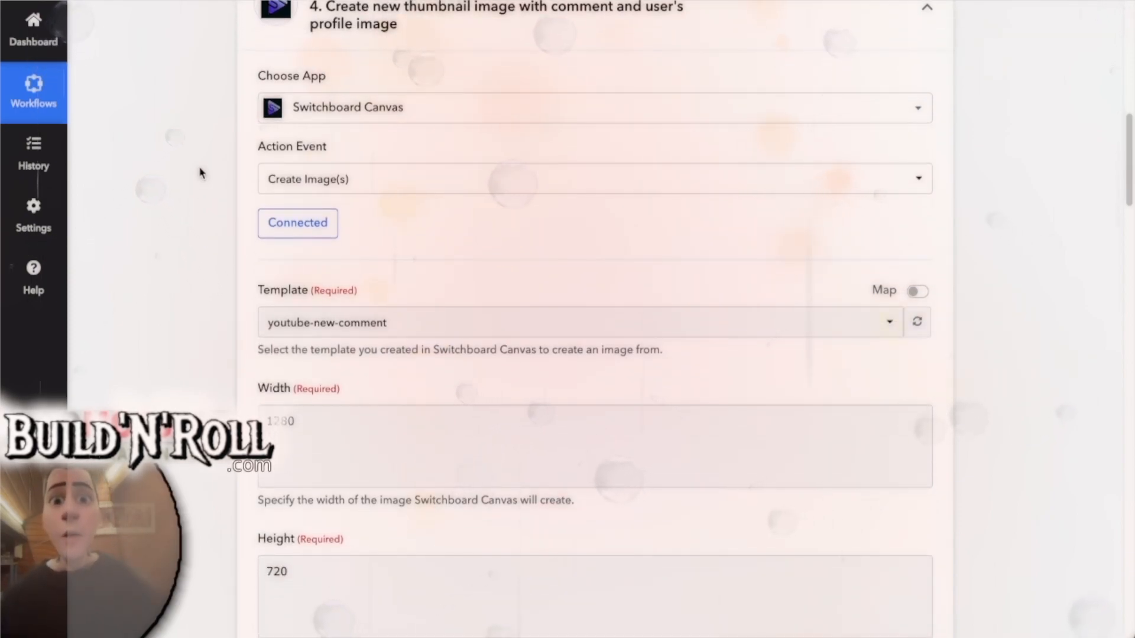
scroll(199, 173, down, 1)
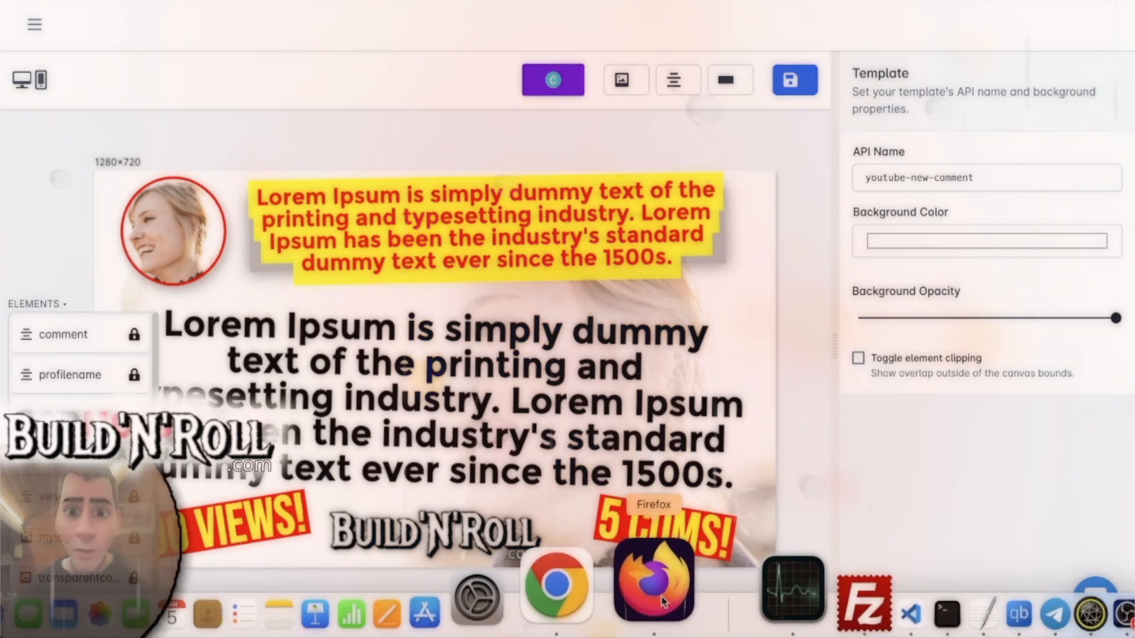
Step: Switch back to Firefox and examine the thumbnail action's image size, format and background source
click(657, 594)
scroll(240, 301, down, 6)
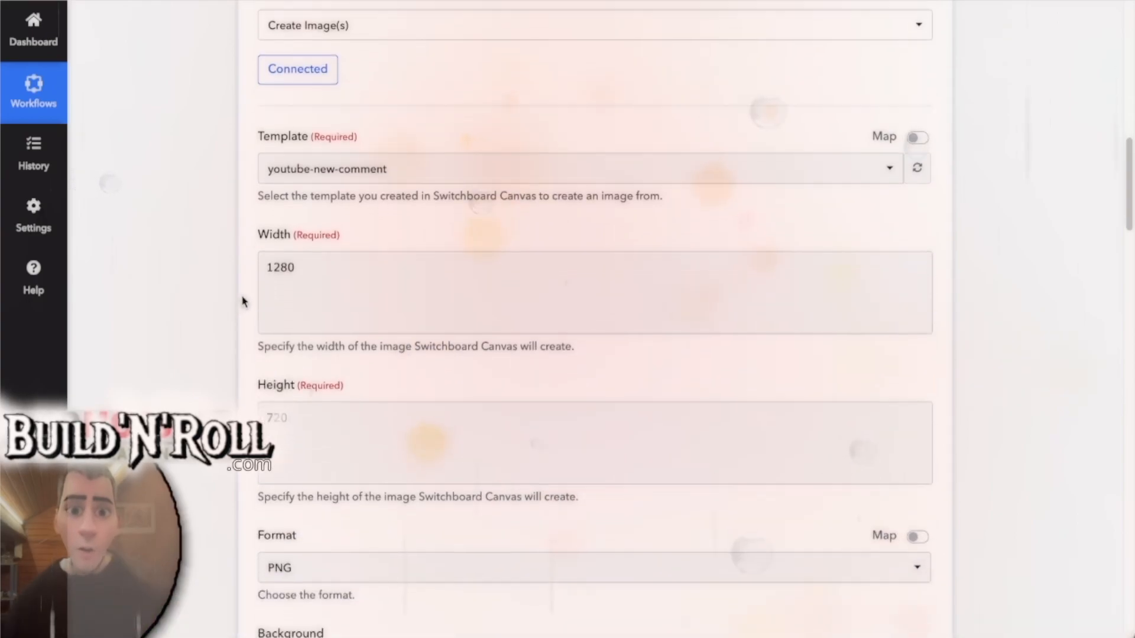
scroll(243, 277, down, 2)
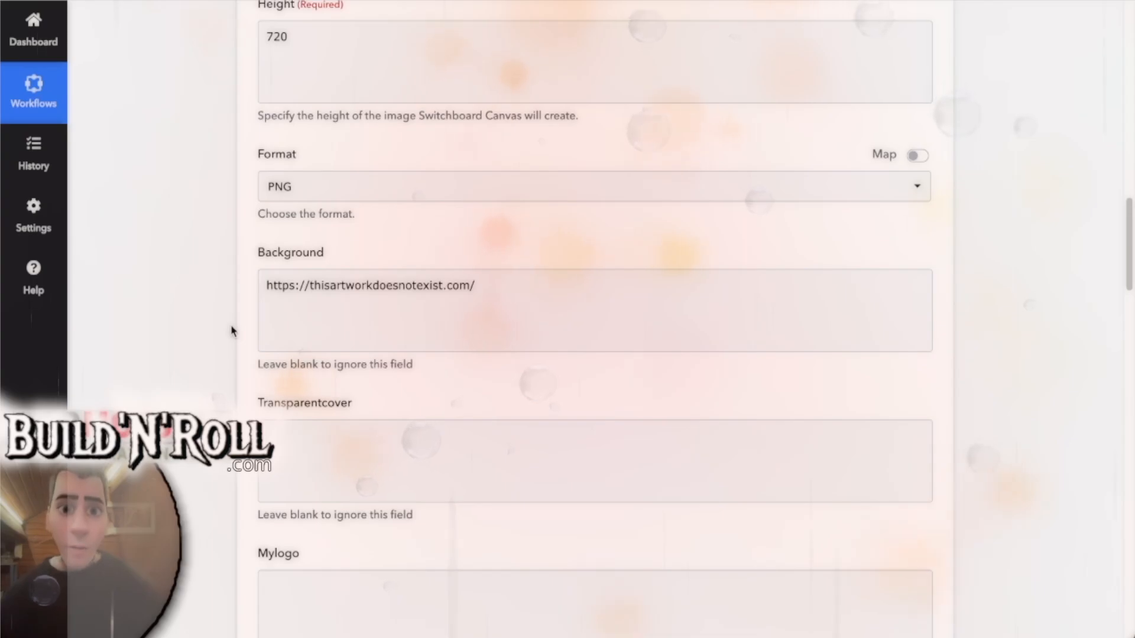
scroll(231, 290, down, 2)
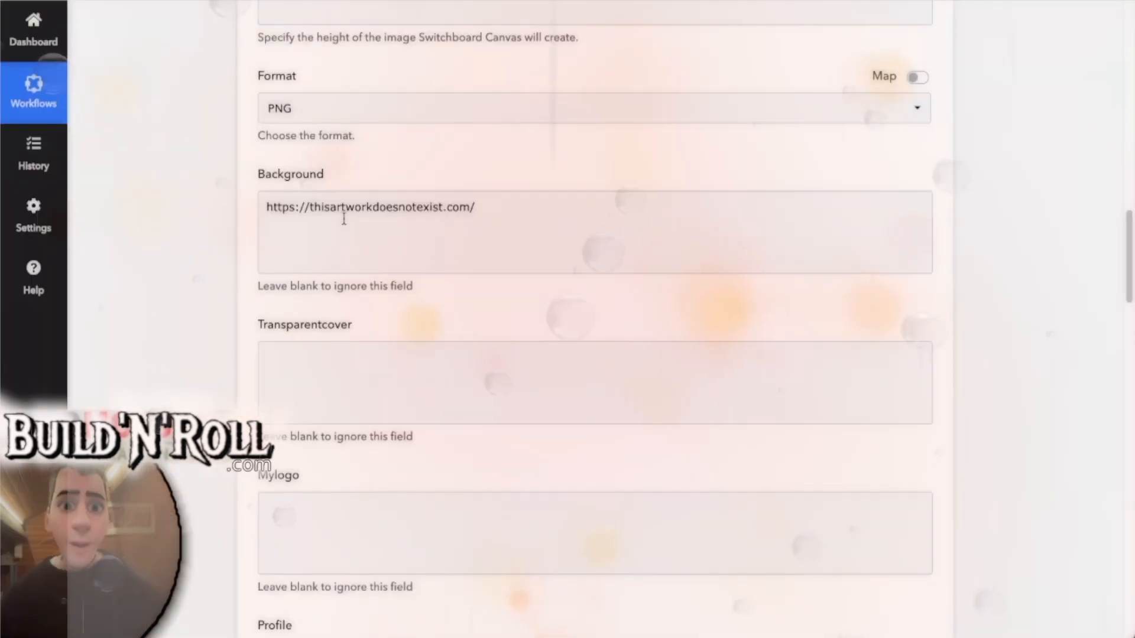
scroll(229, 260, down, 2)
scroll(228, 260, down, 7)
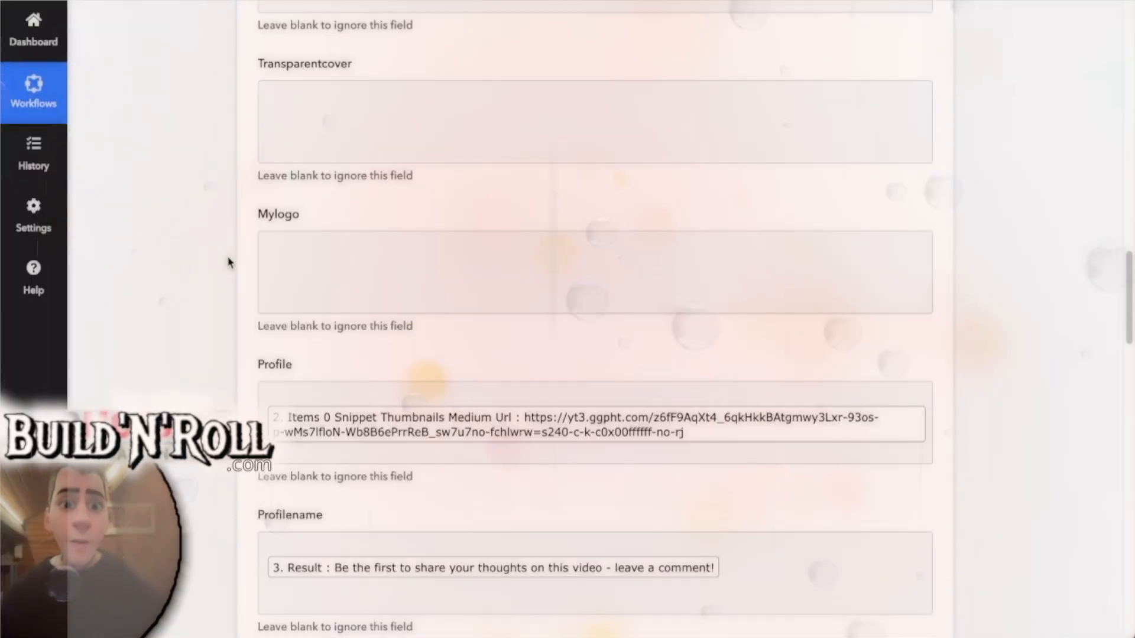
Step: Examine the values mapped to the thumbnail's overlay, logo, profile, comment, views and subscriber fields
click(439, 139)
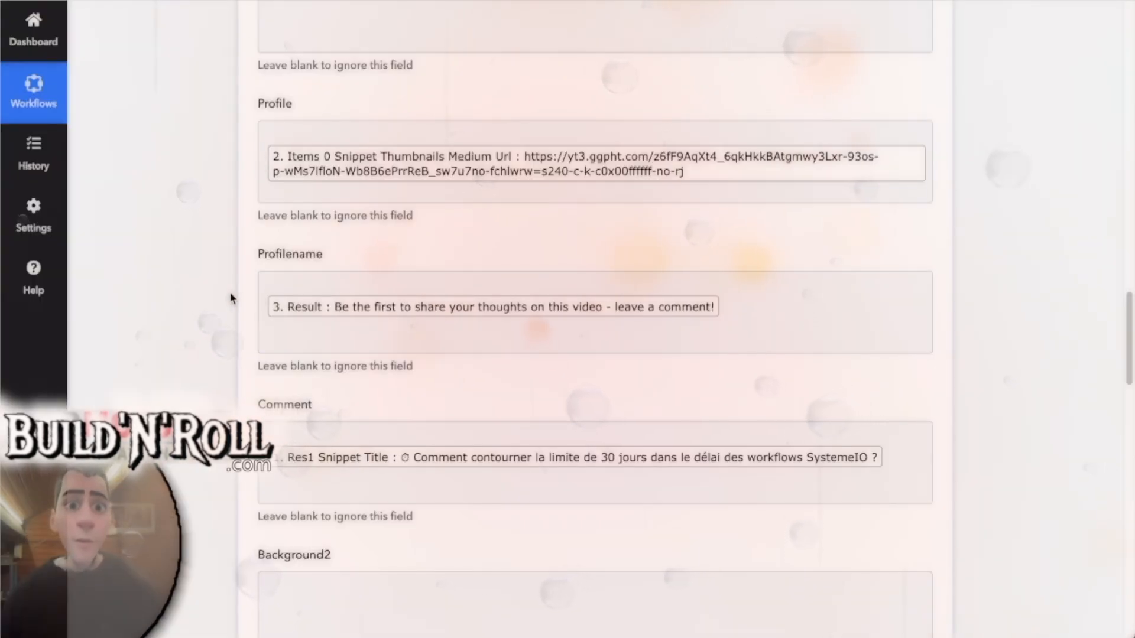
scroll(243, 261, down, 1)
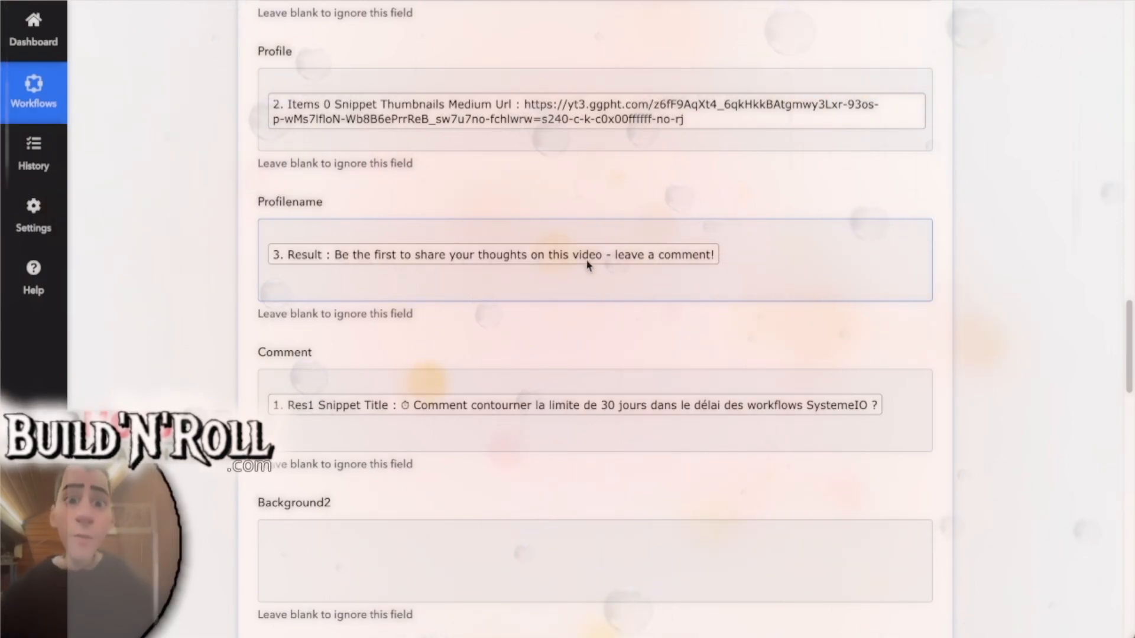
scroll(235, 274, down, 1)
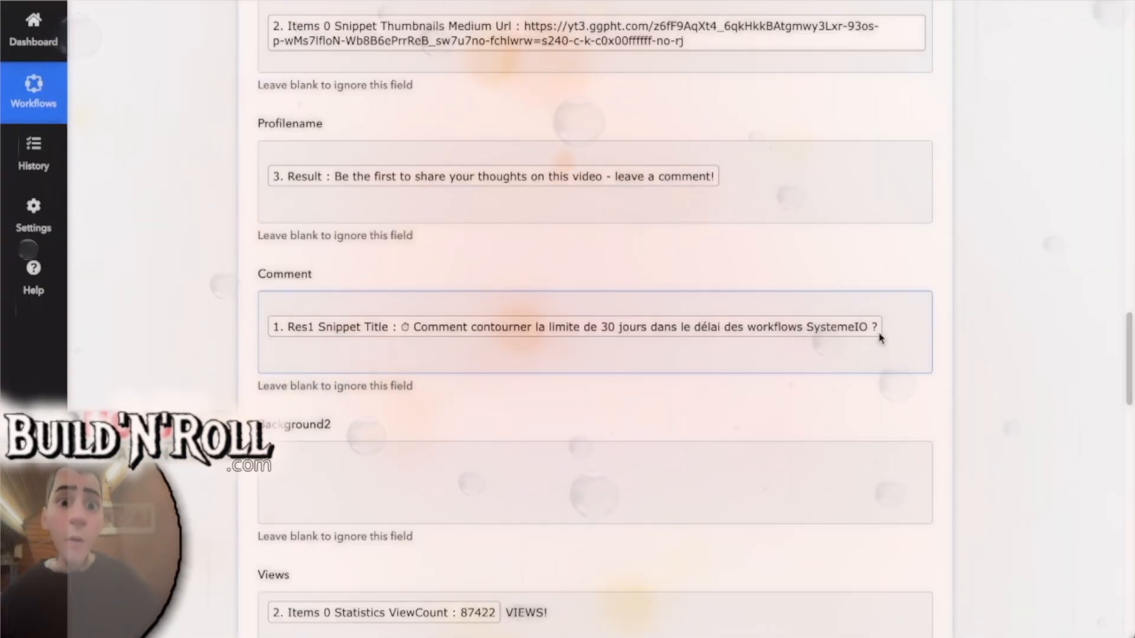
scroll(203, 311, down, 5)
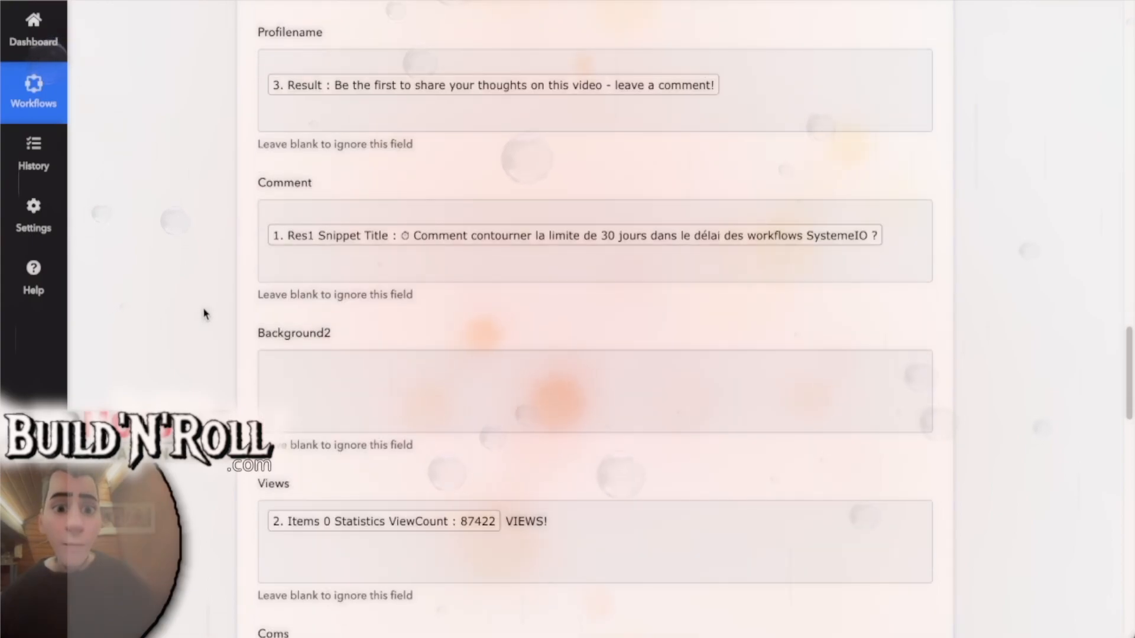
scroll(218, 314, down, 1)
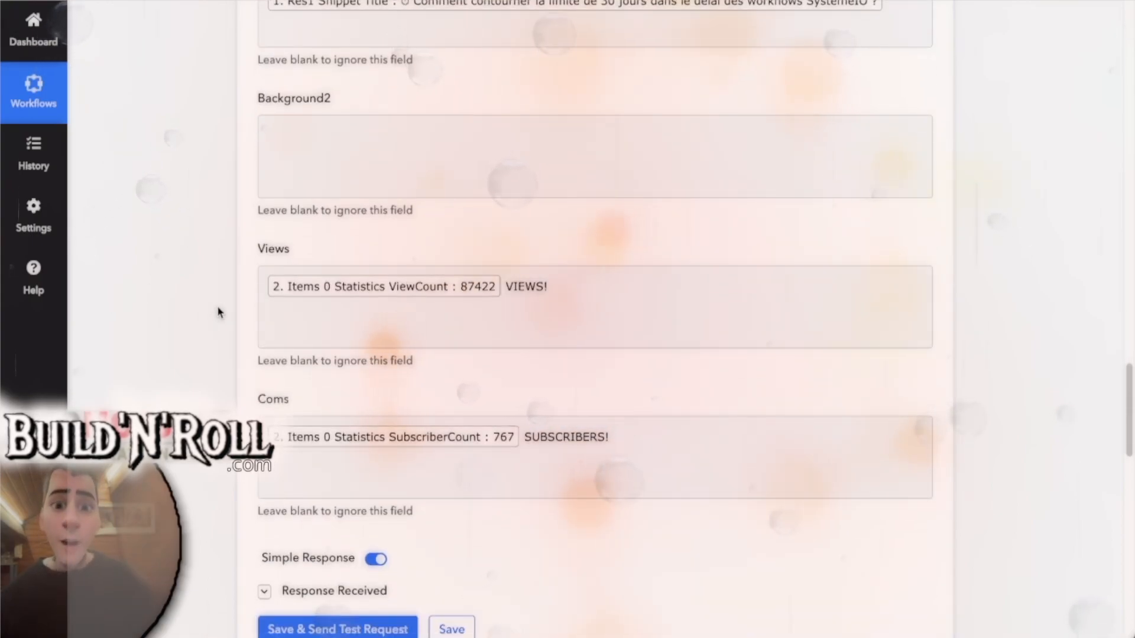
click(309, 288)
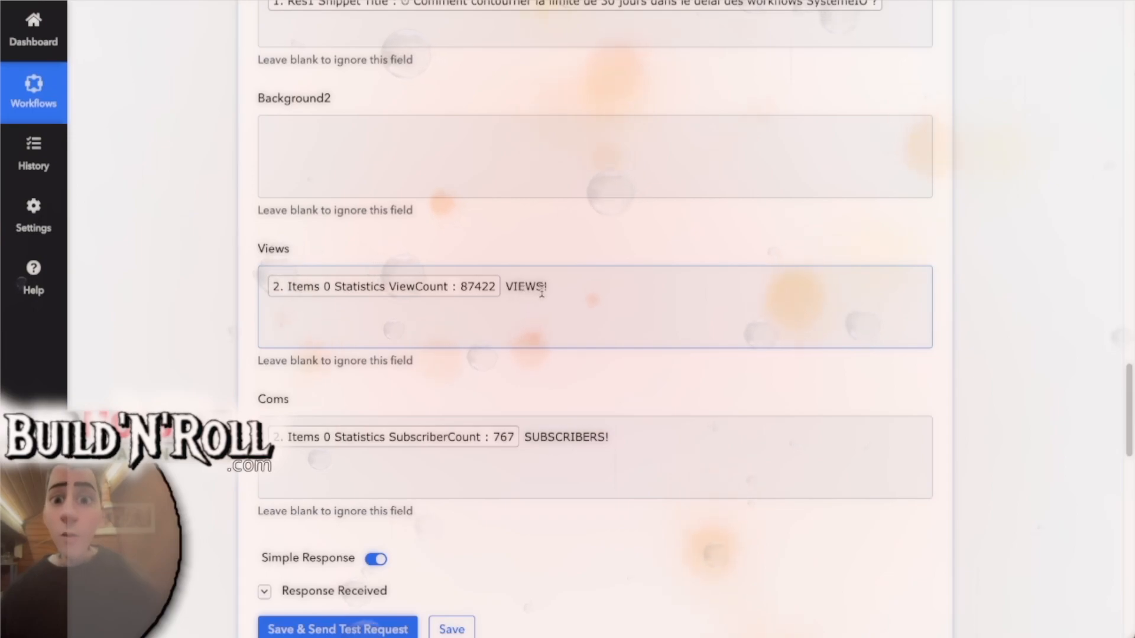
click(446, 433)
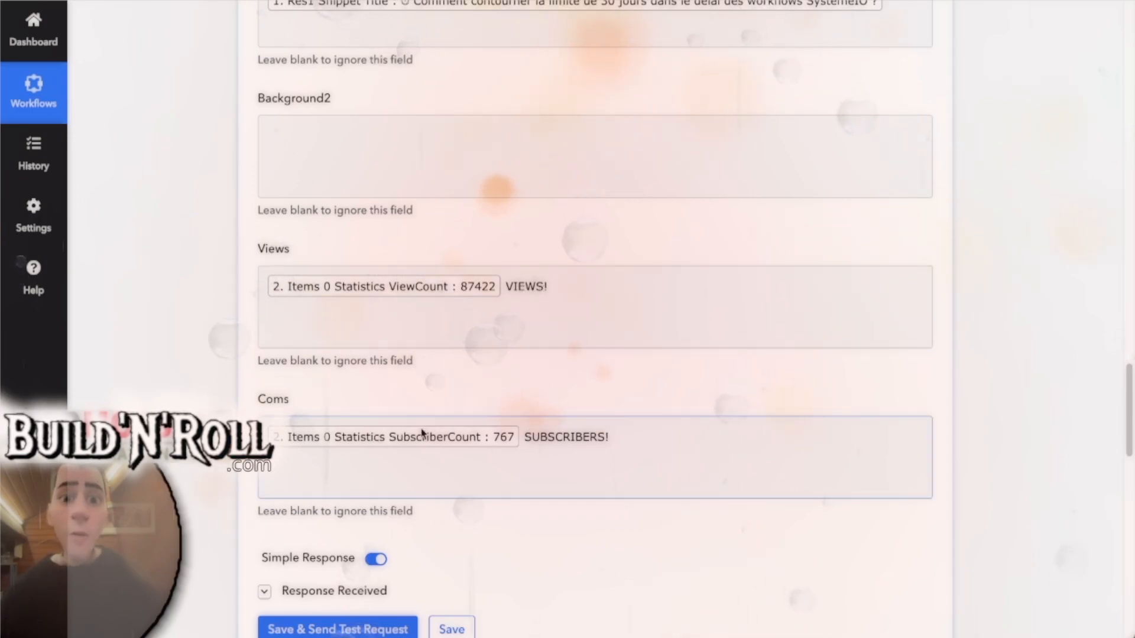
scroll(212, 354, down, 2)
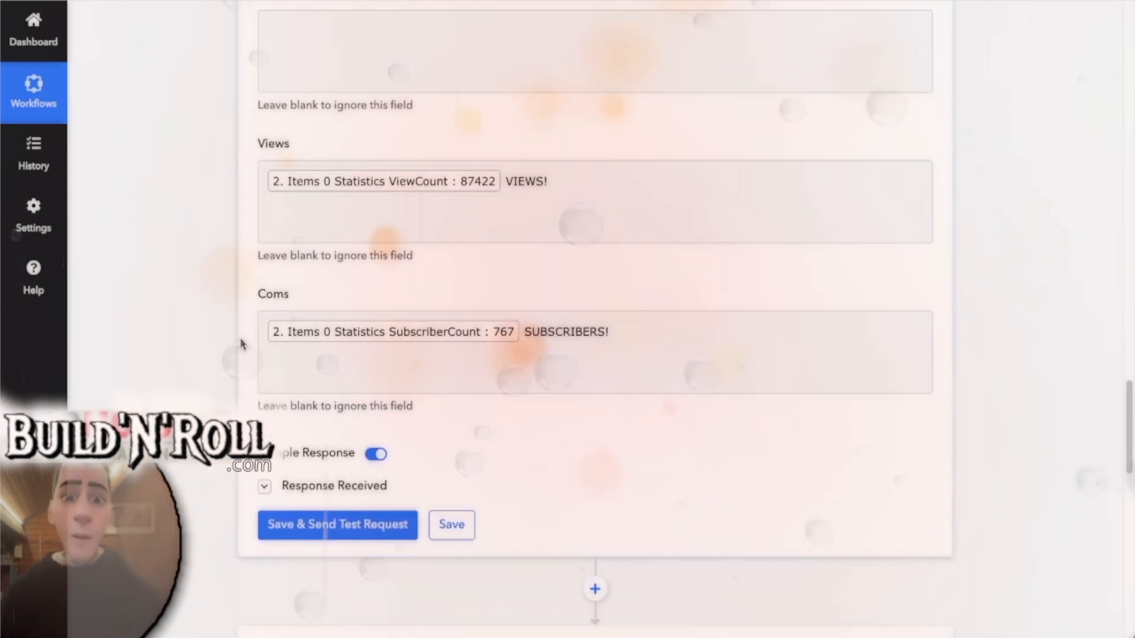
Step: Expand the "Get random thank you" action and read its random-message formula
scroll(240, 344, down, 7)
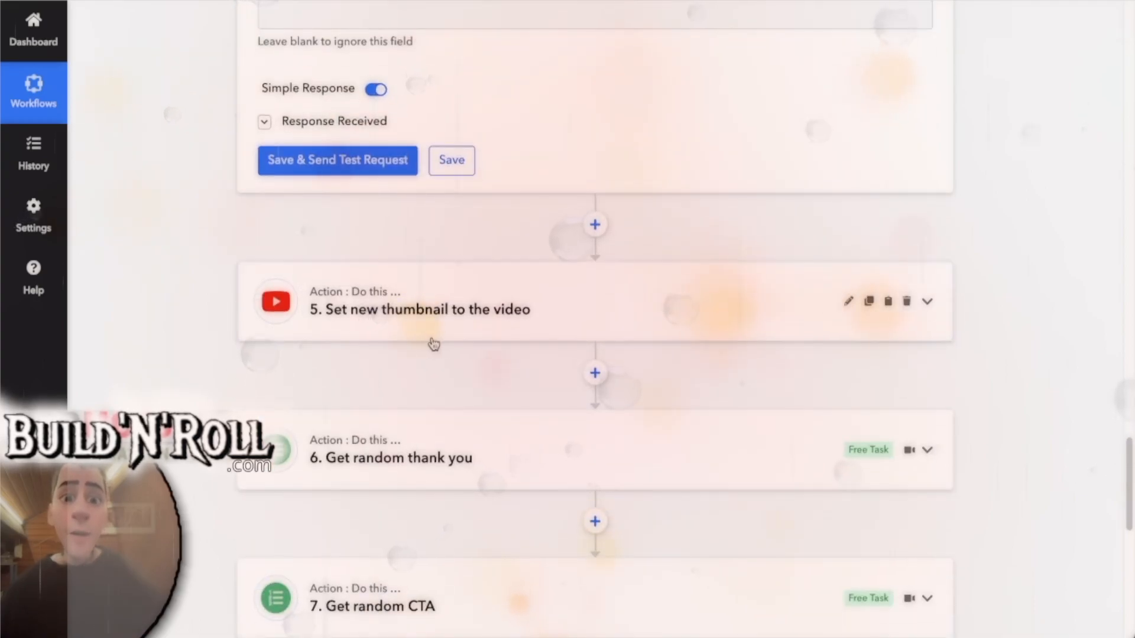
scroll(528, 312, down, 1)
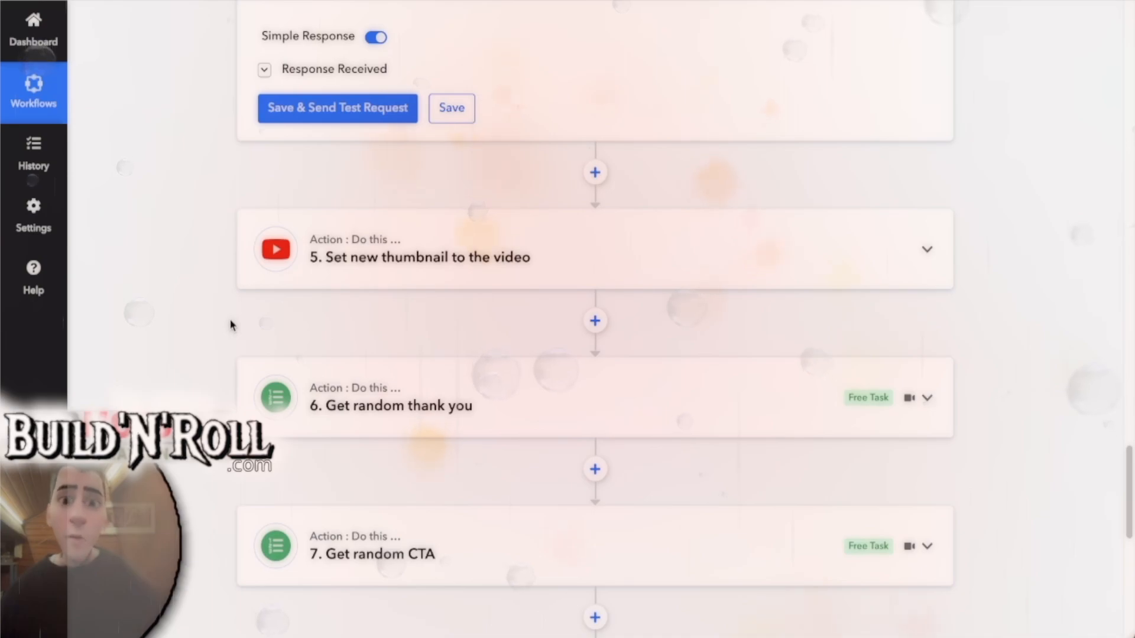
scroll(226, 323, down, 4)
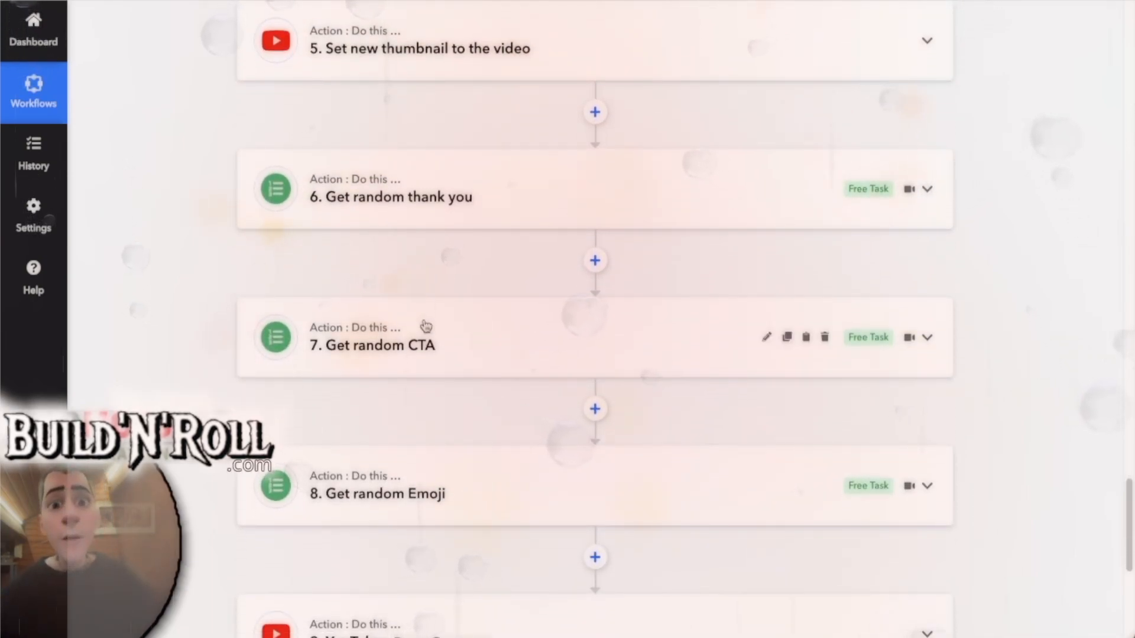
click(527, 207)
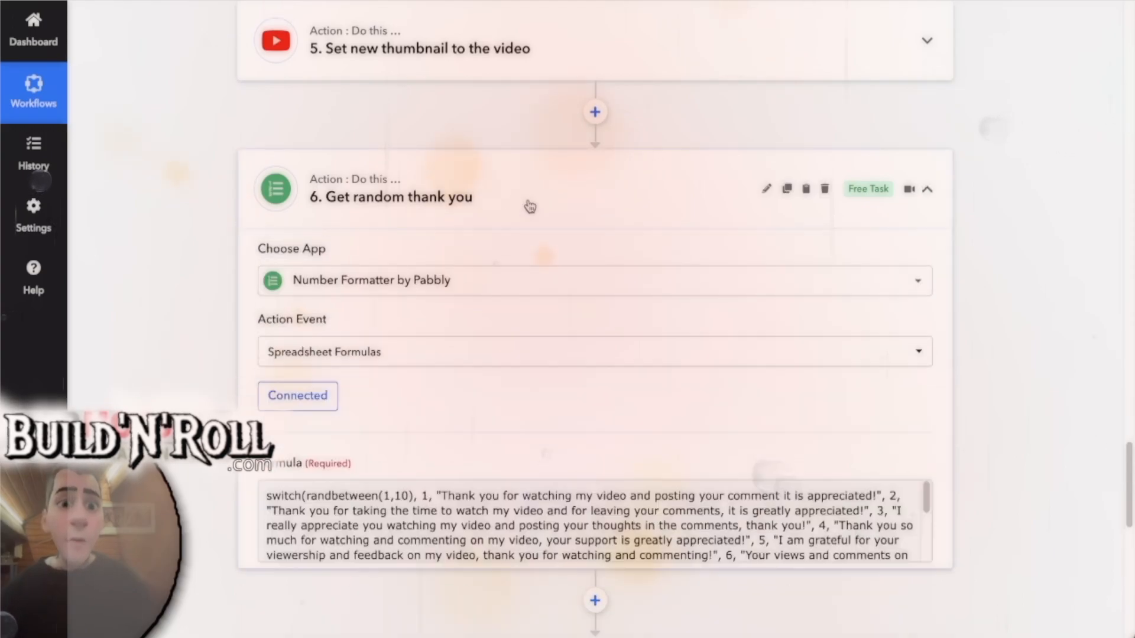
scroll(191, 263, down, 1)
scroll(188, 258, down, 1)
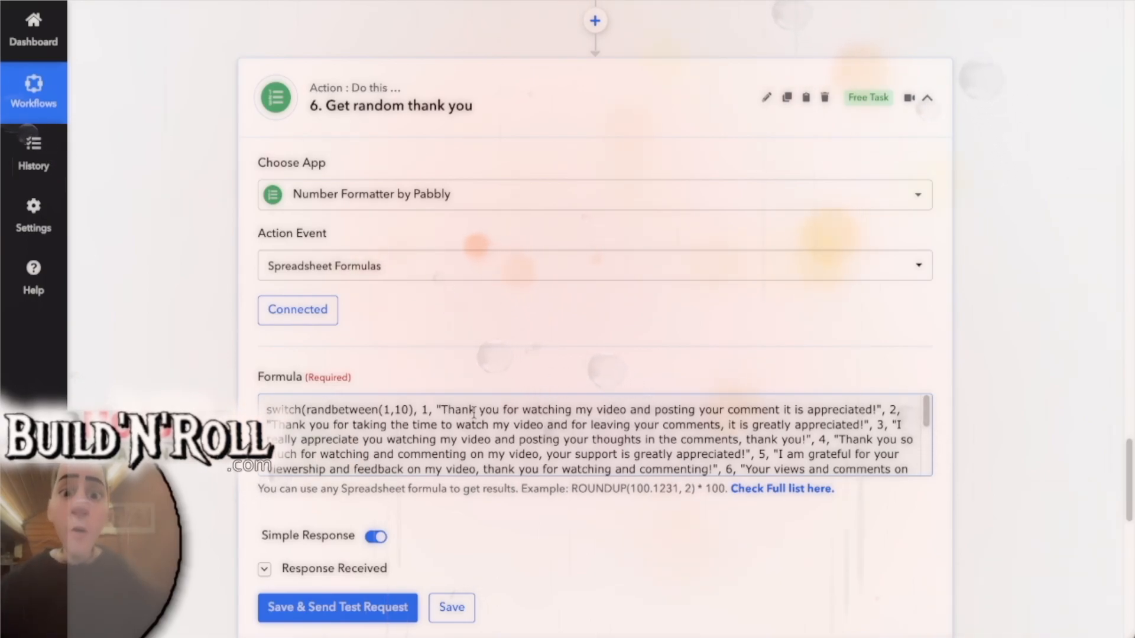
scroll(178, 296, down, 7)
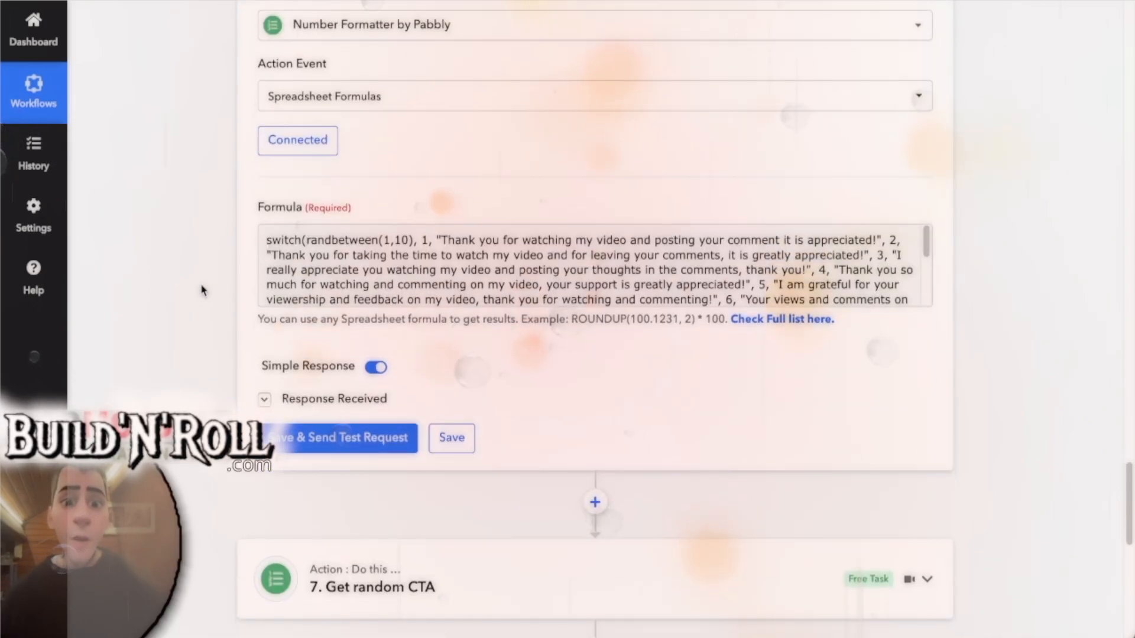
scroll(215, 283, down, 2)
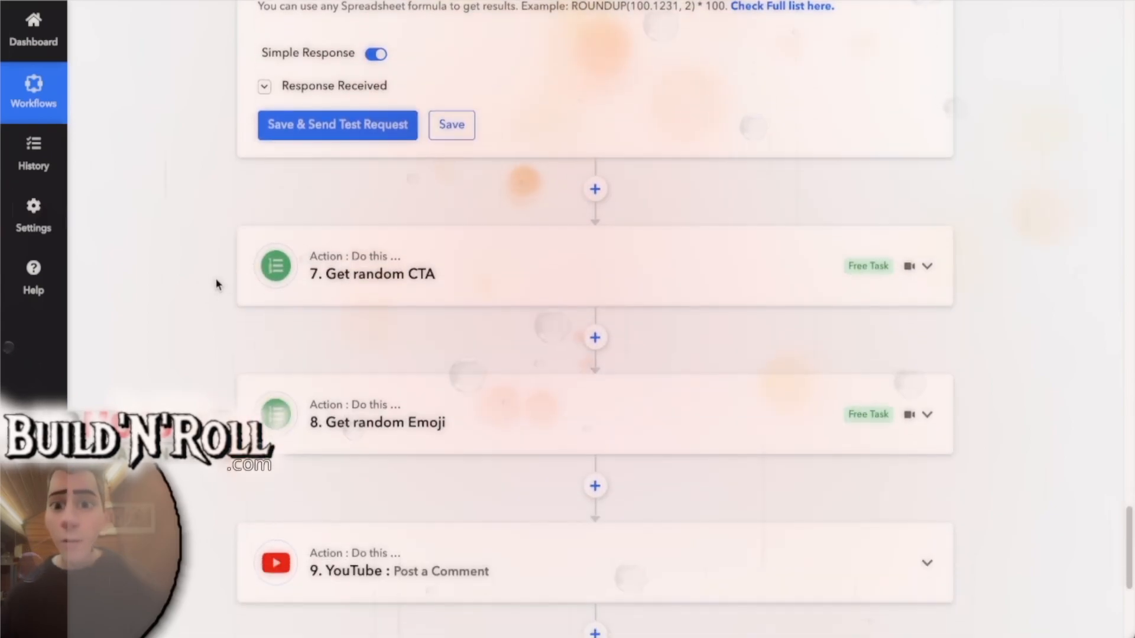
Step: Expand the "Get random CTA" action, read its welcome-gift message formula, and collapse it
click(490, 276)
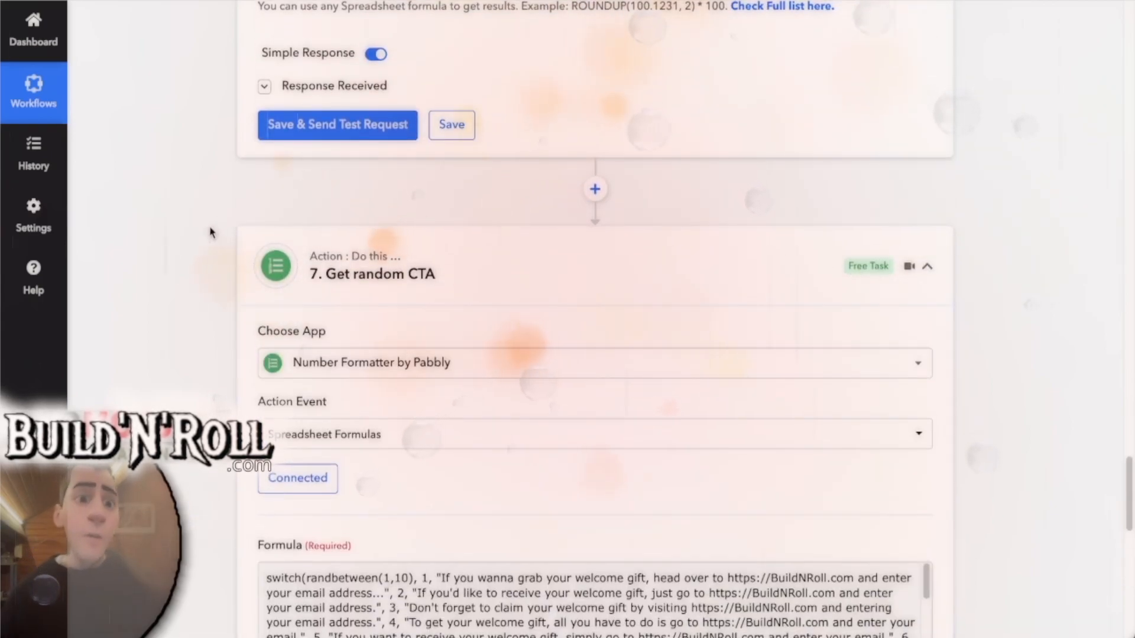
scroll(212, 232, down, 2)
scroll(219, 248, down, 2)
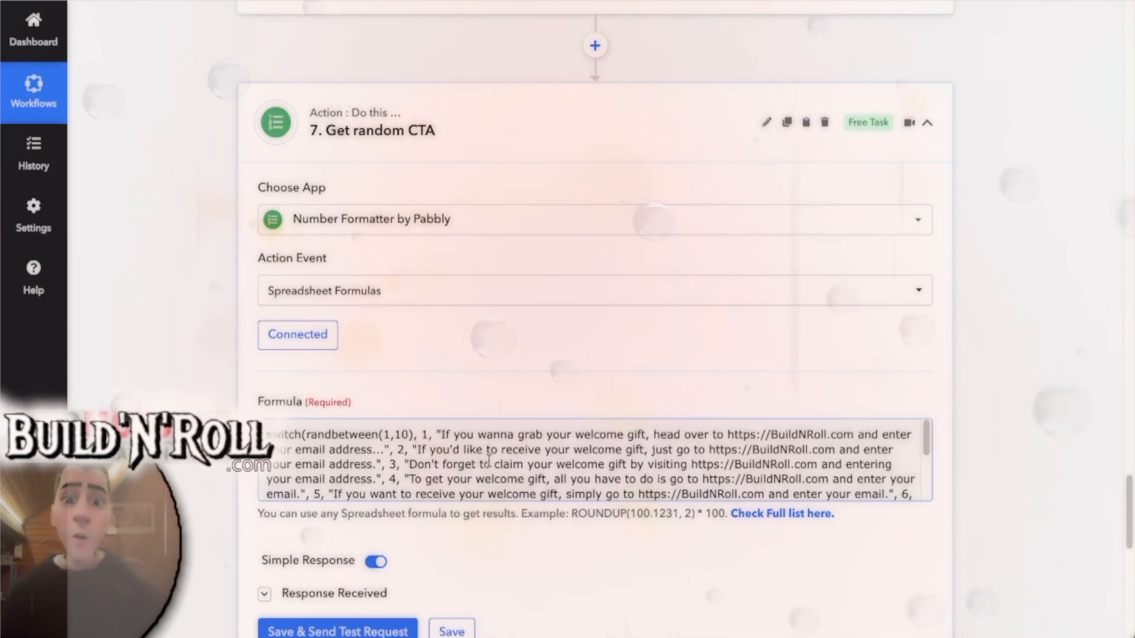
click(465, 121)
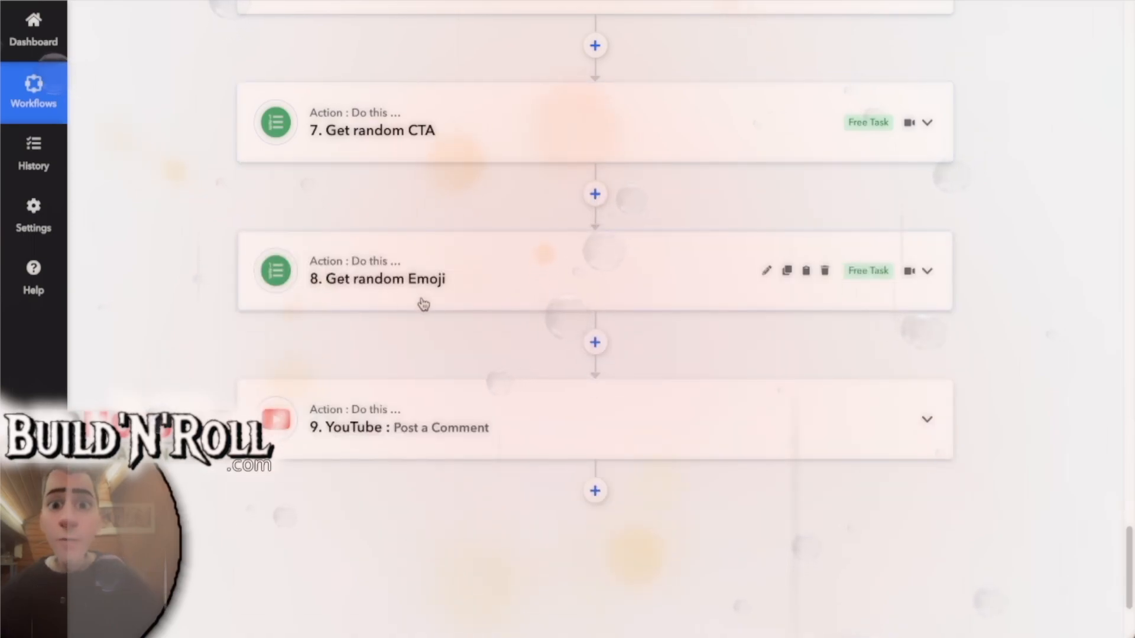
Step: Expand the "Get random Emoji" action, read its random-emoji formula, and collapse it
click(474, 296)
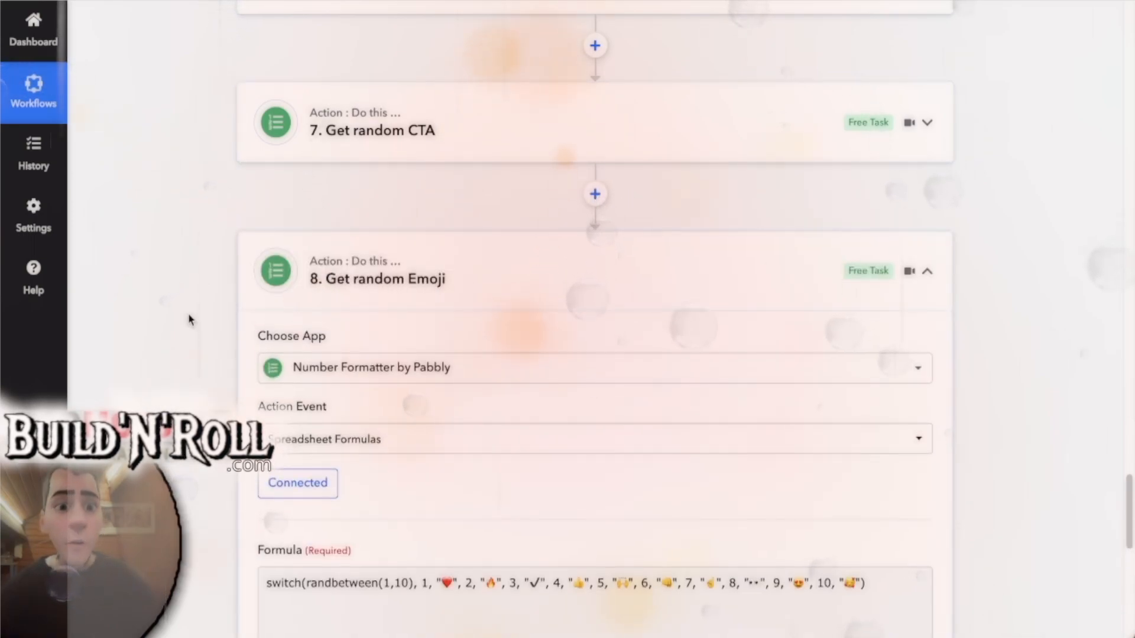
scroll(195, 292, down, 2)
click(450, 471)
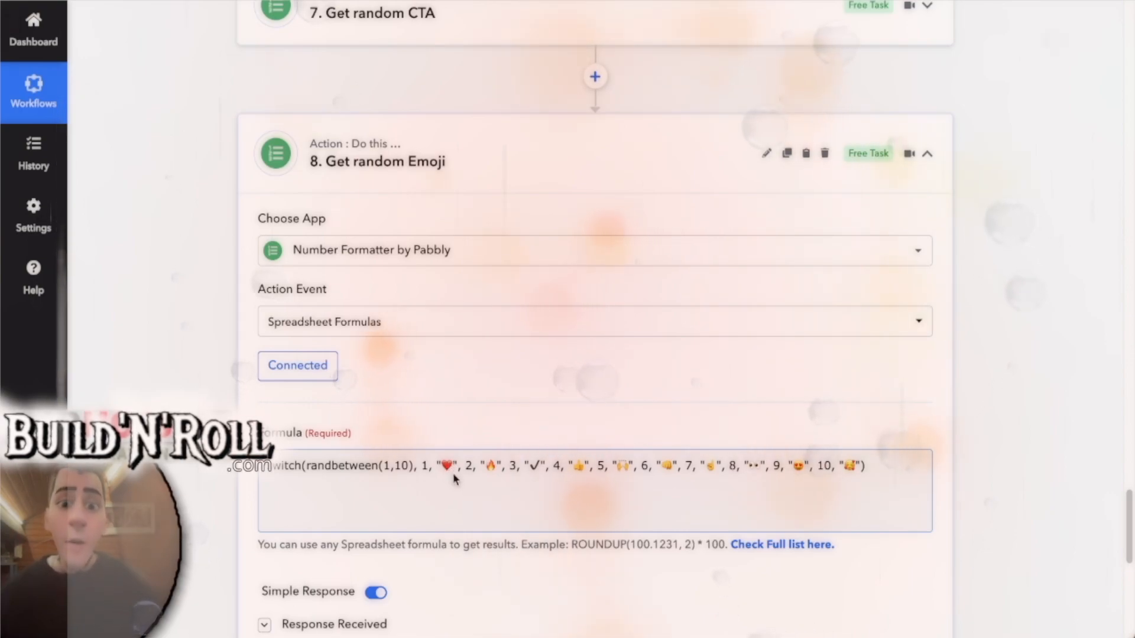
click(467, 166)
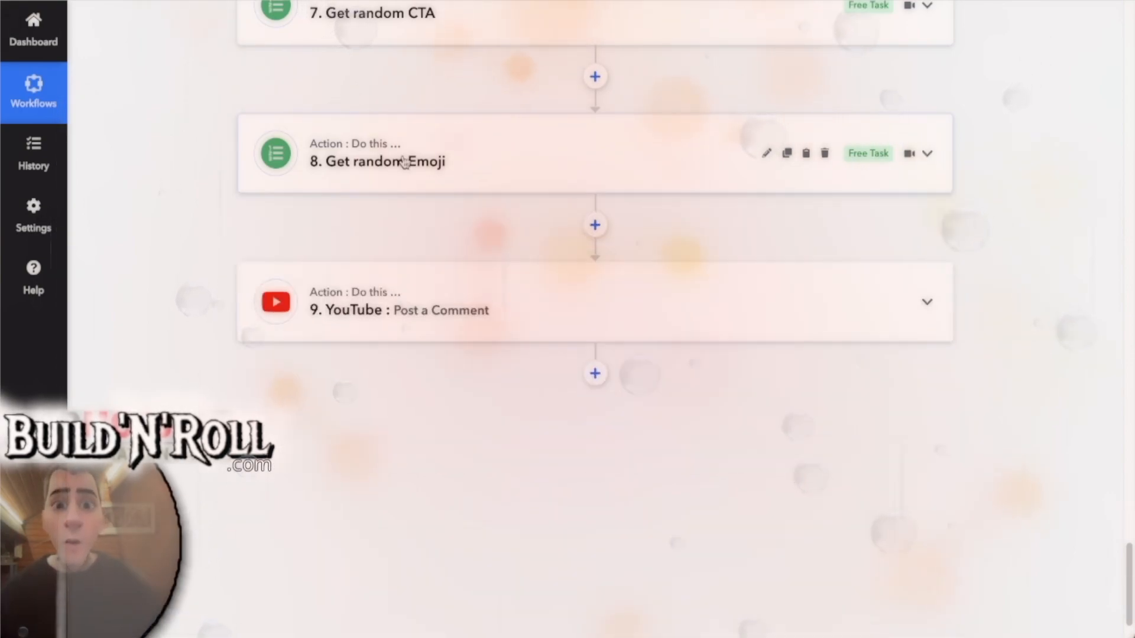
Step: Expand the YouTube "Post a Comment" action and examine its channel, mapped video ID and comment messages
click(502, 301)
scroll(219, 293, down, 8)
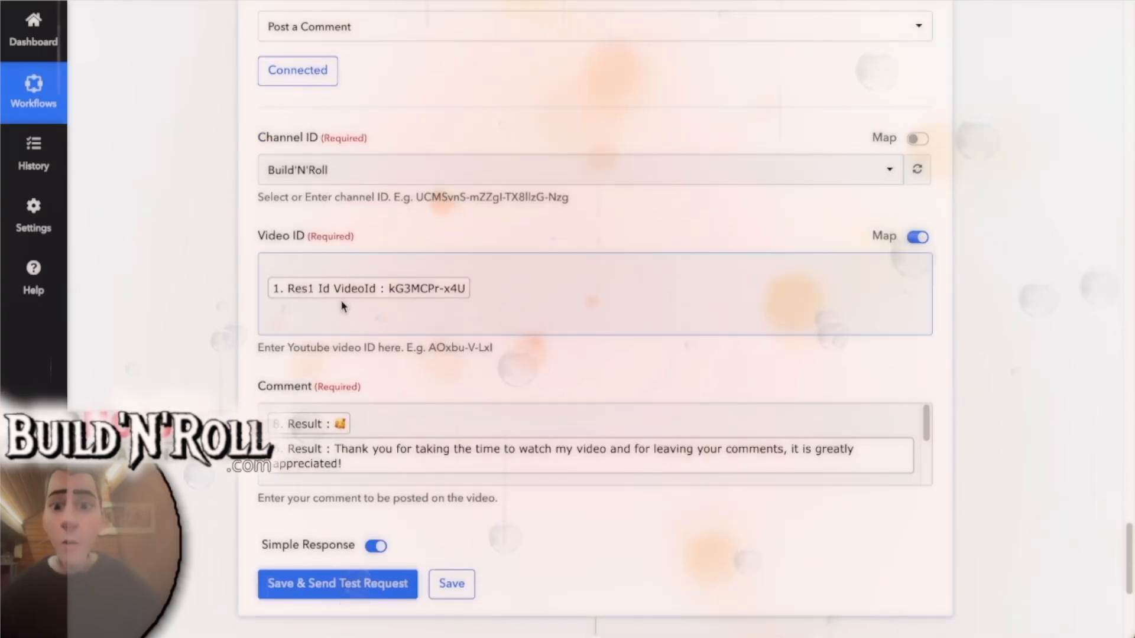
scroll(226, 313, down, 1)
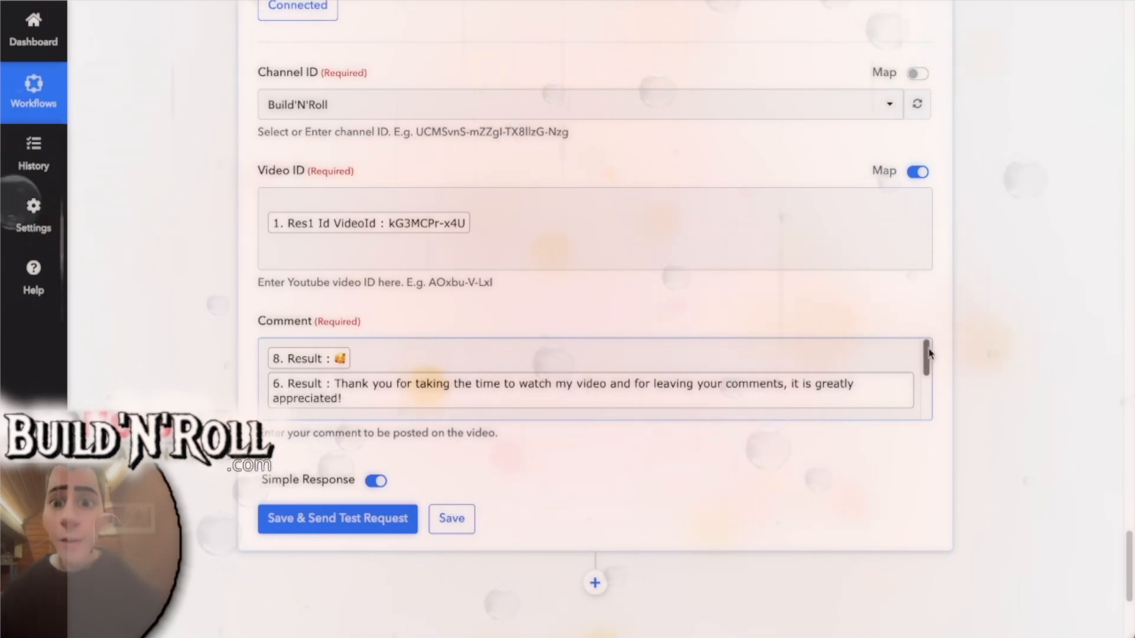
drag(926, 355, 925, 394)
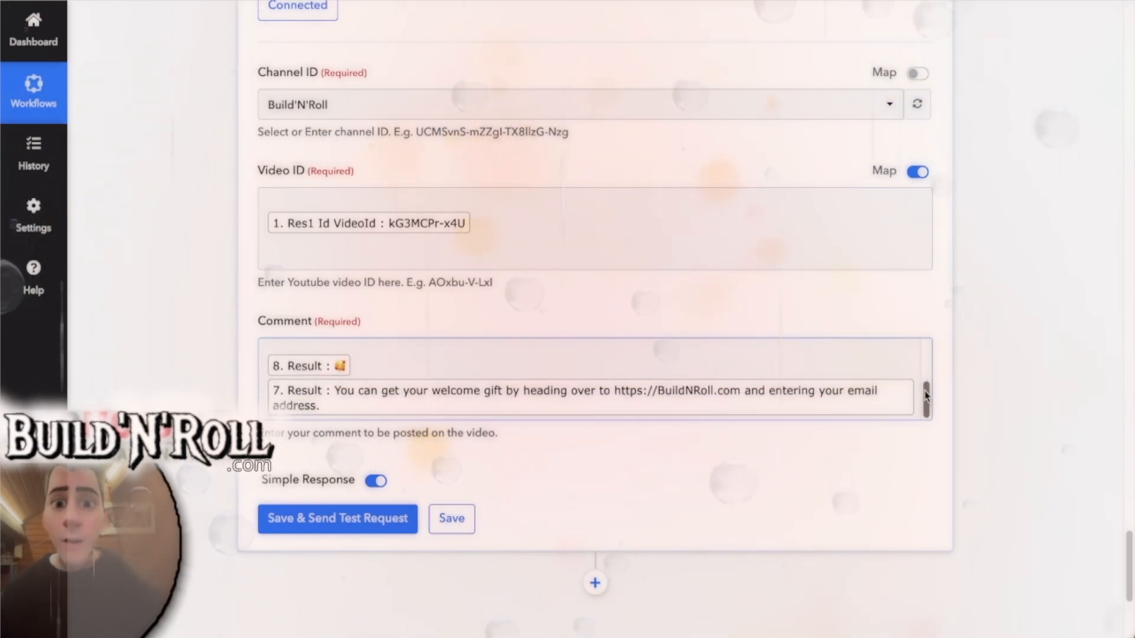
click(924, 395)
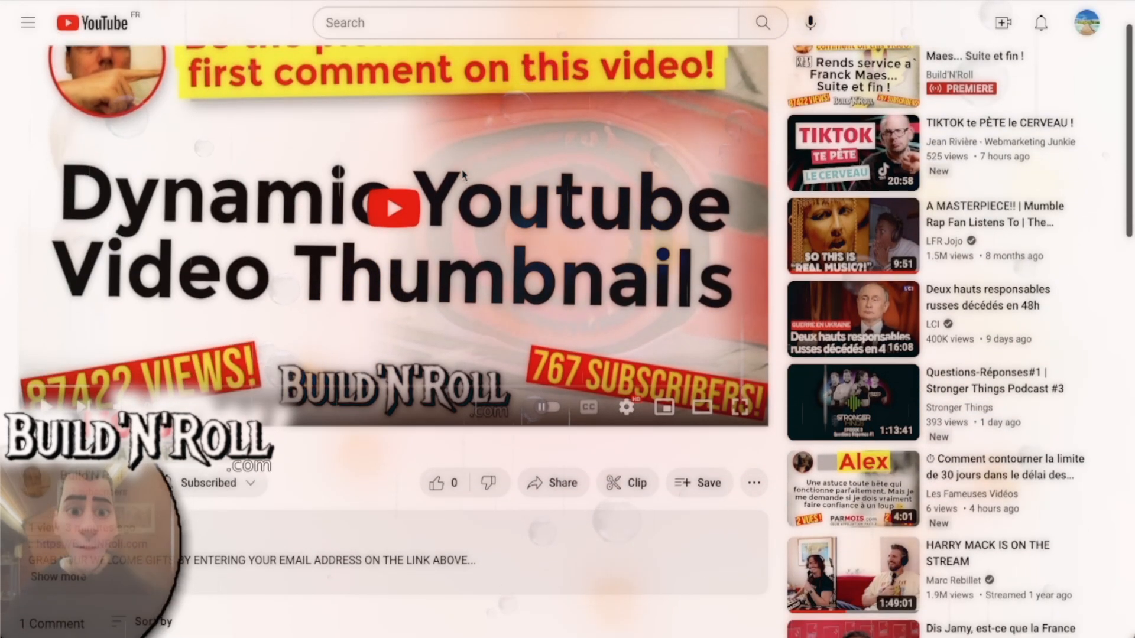
Step: View the comment section under the YouTube video, and collapse the workflow's "Post a Comment" action
scroll(463, 175, down, 5)
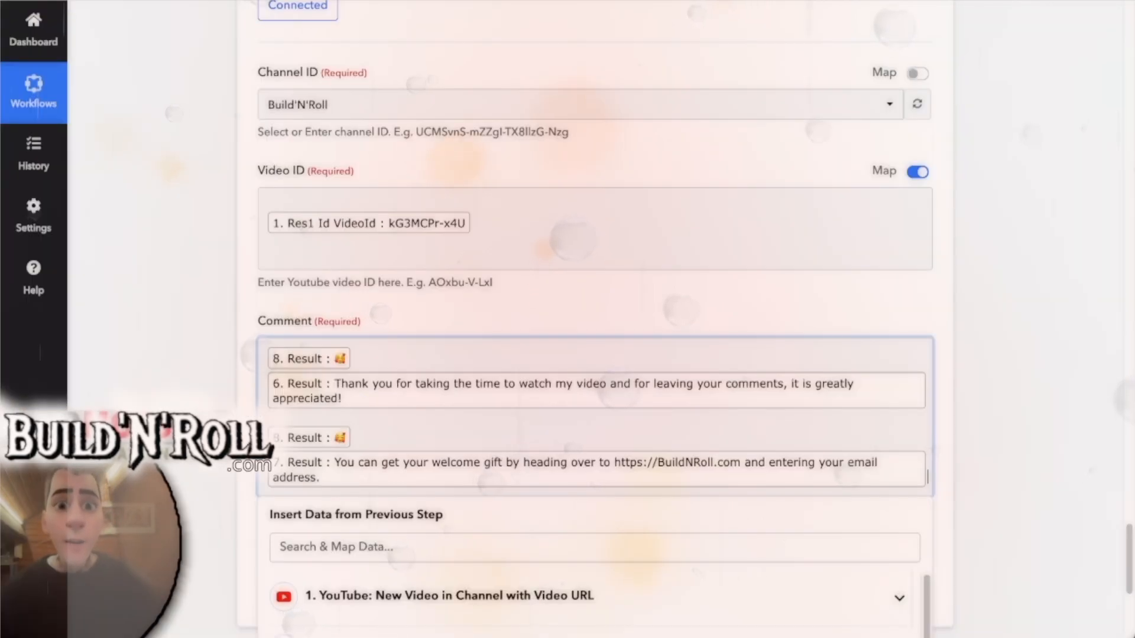
click(205, 199)
scroll(205, 199, up, 6)
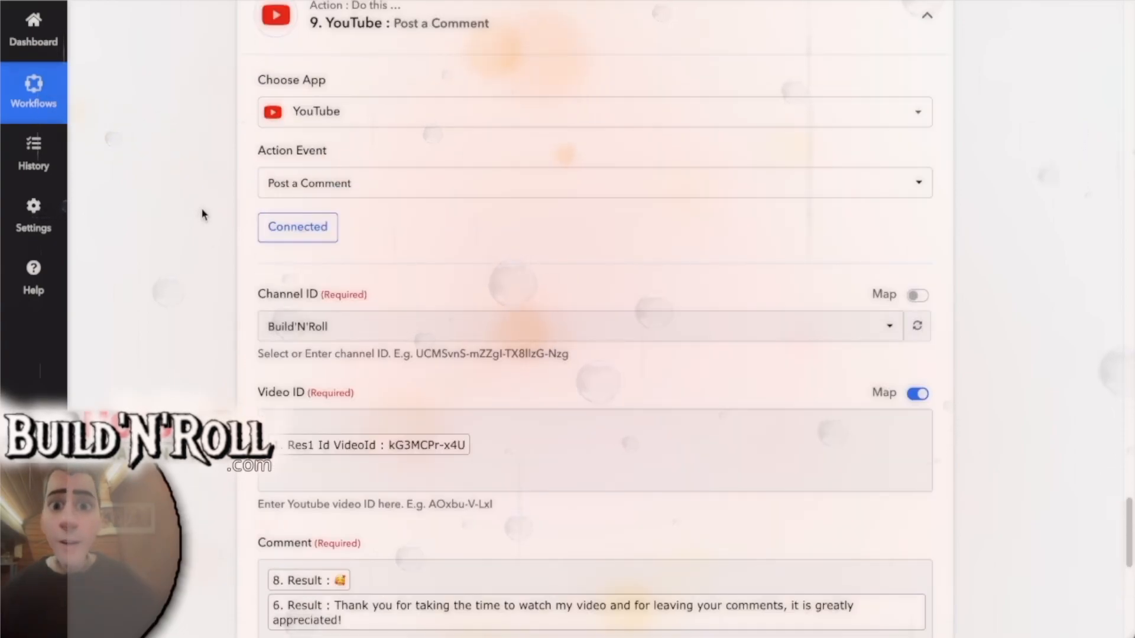
click(458, 185)
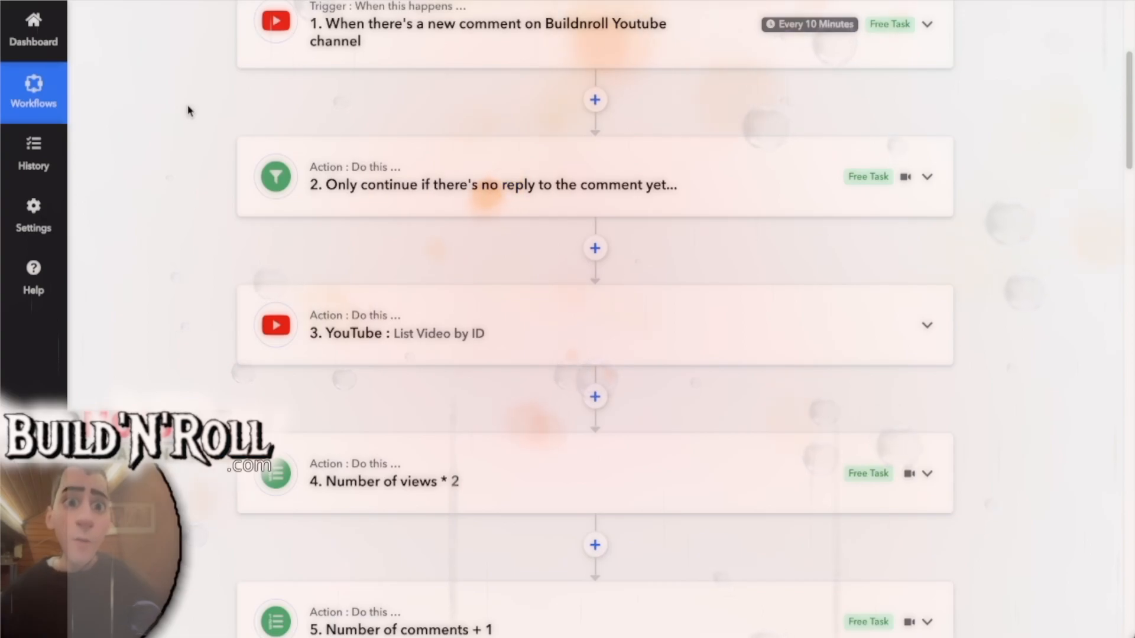
Step: Look over the trigger and first actions of the BUILDNROLL YOUTUBE COMMENTS workflow
scroll(192, 109, up, 3)
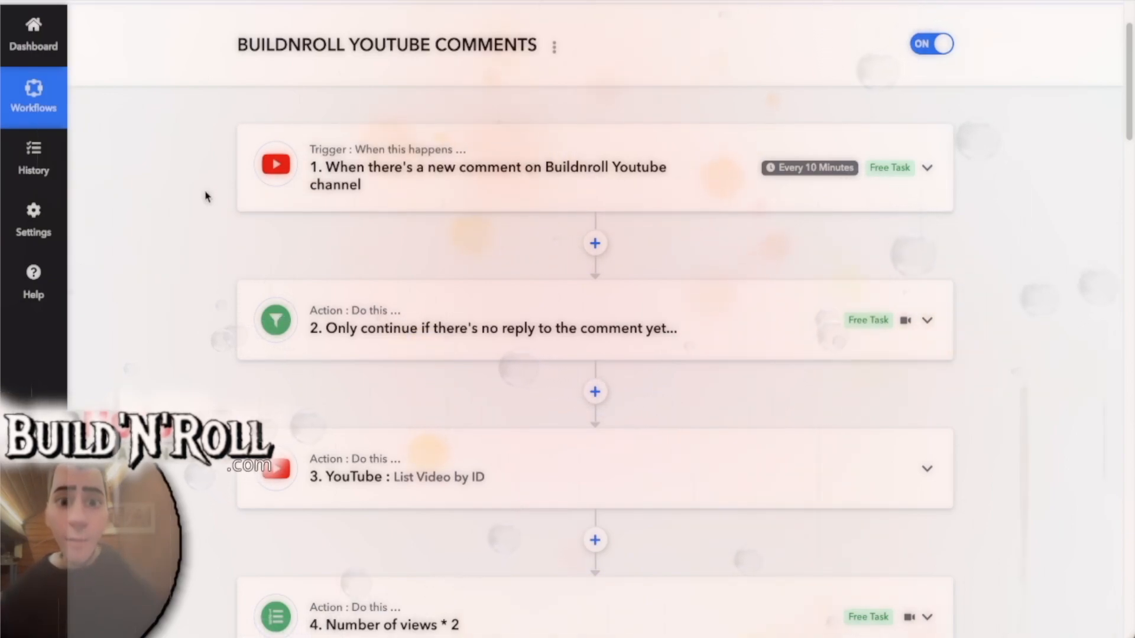
scroll(254, 203, down, 1)
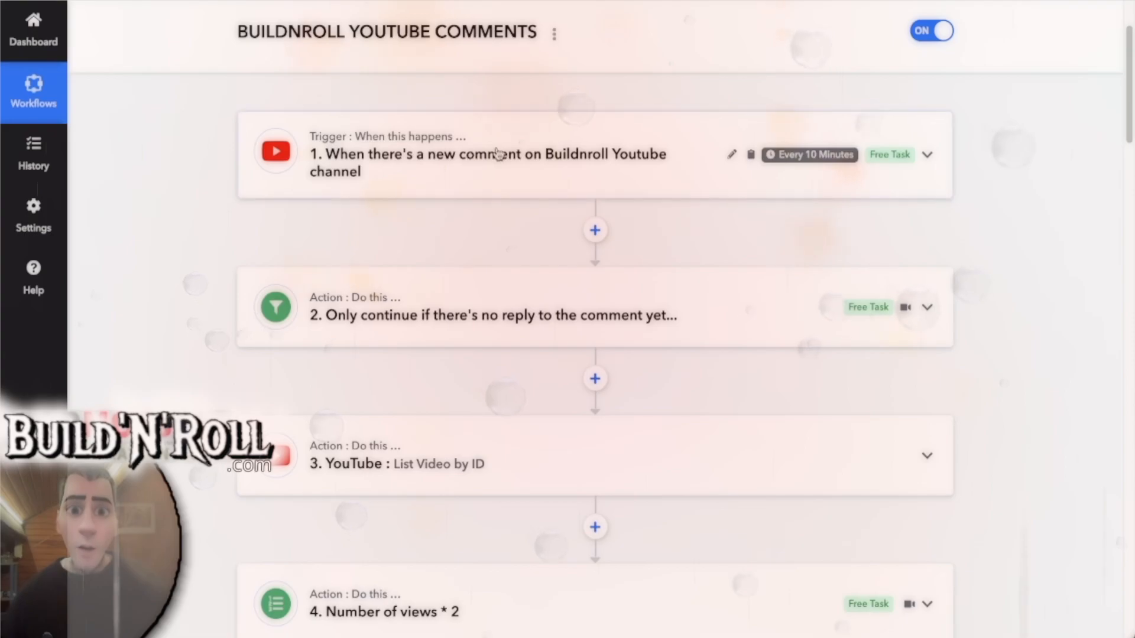
scroll(452, 221, down, 3)
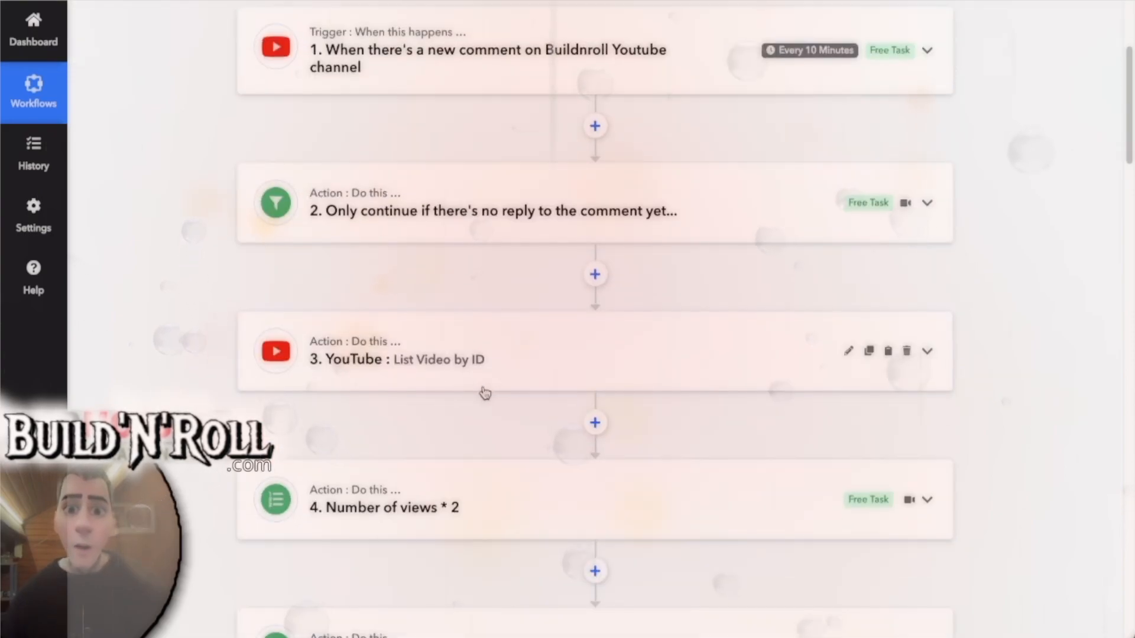
scroll(503, 357, down, 1)
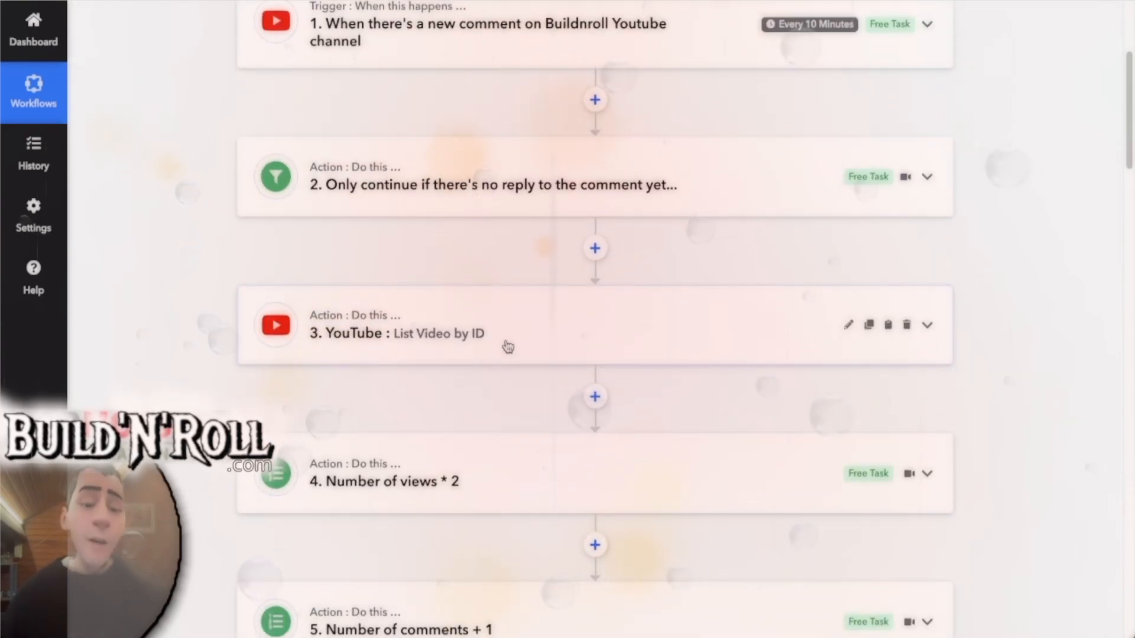
scroll(482, 315, down, 1)
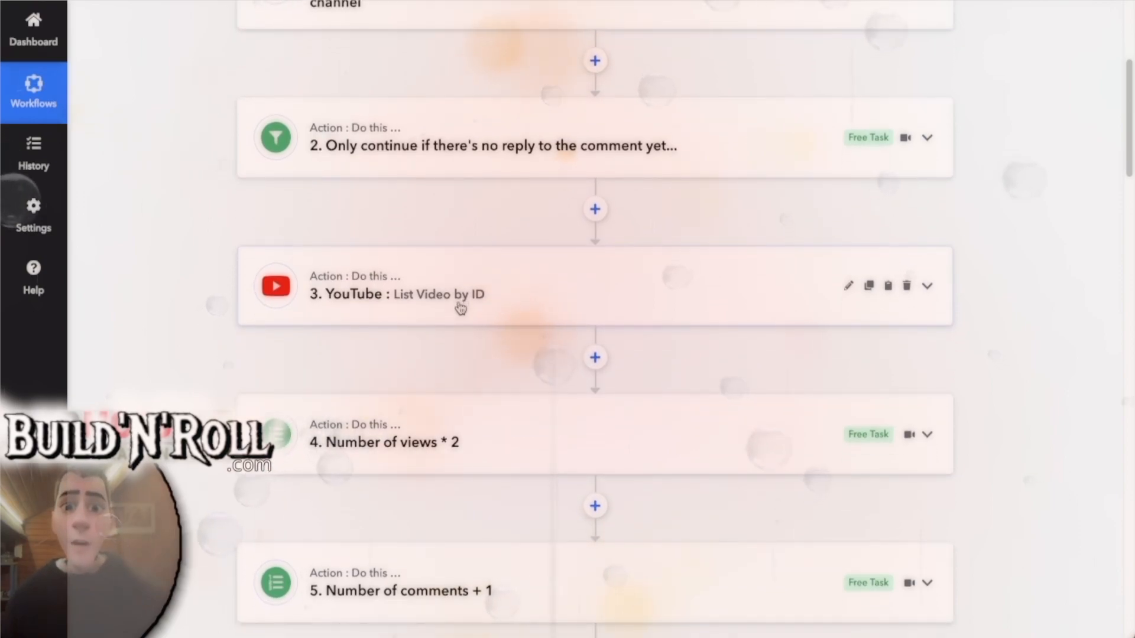
Step: Expand the YouTube "List Video by ID" action, examine its mapped video ID, and collapse it
click(549, 307)
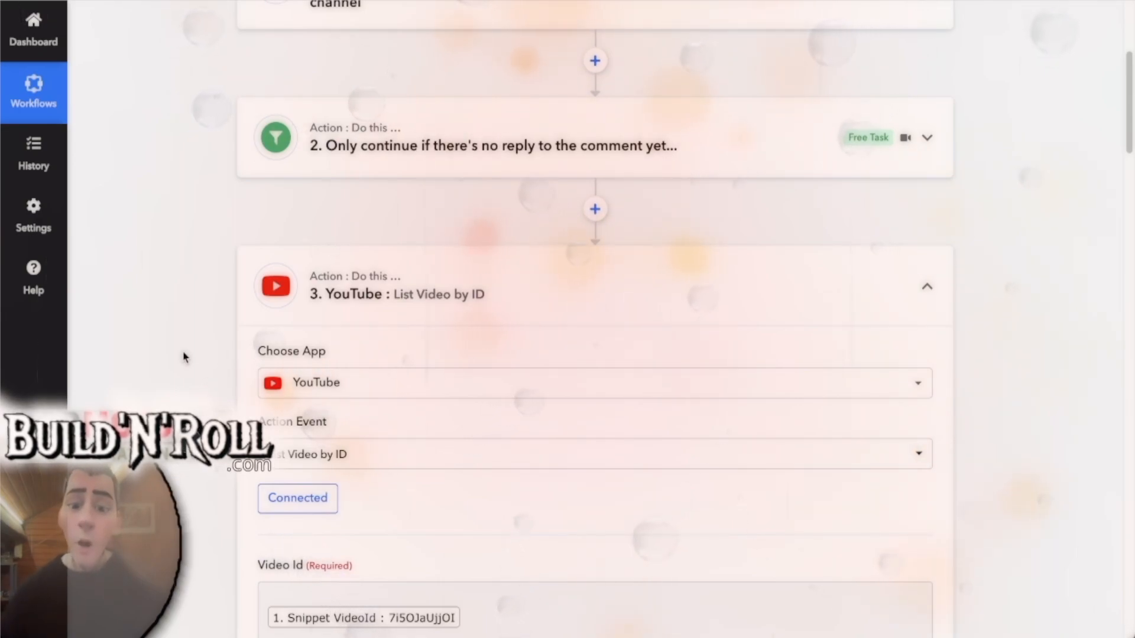
scroll(188, 331, down, 3)
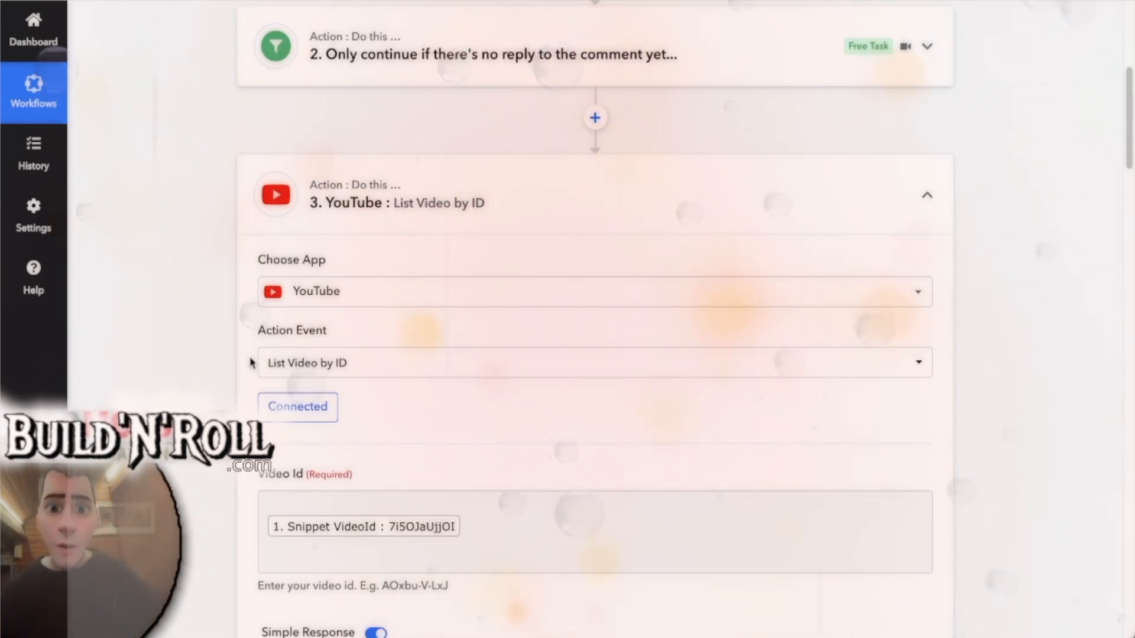
click(515, 207)
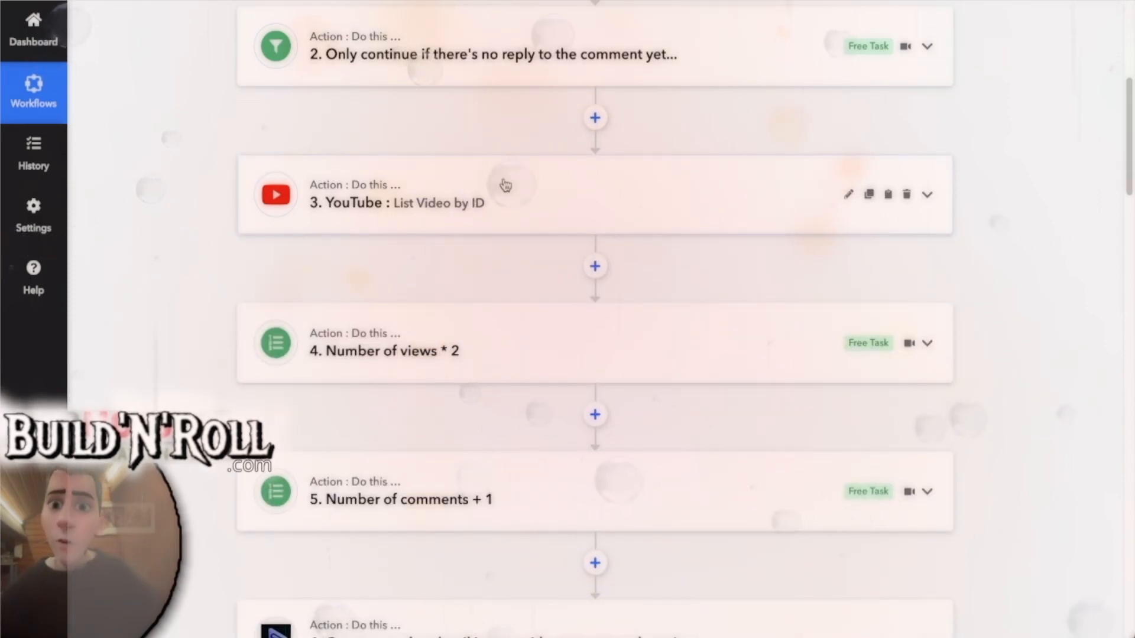
Step: Expand the "Number of views * 2" action, examine its mapped numbers and math operation, and collapse it
scroll(187, 232, down, 3)
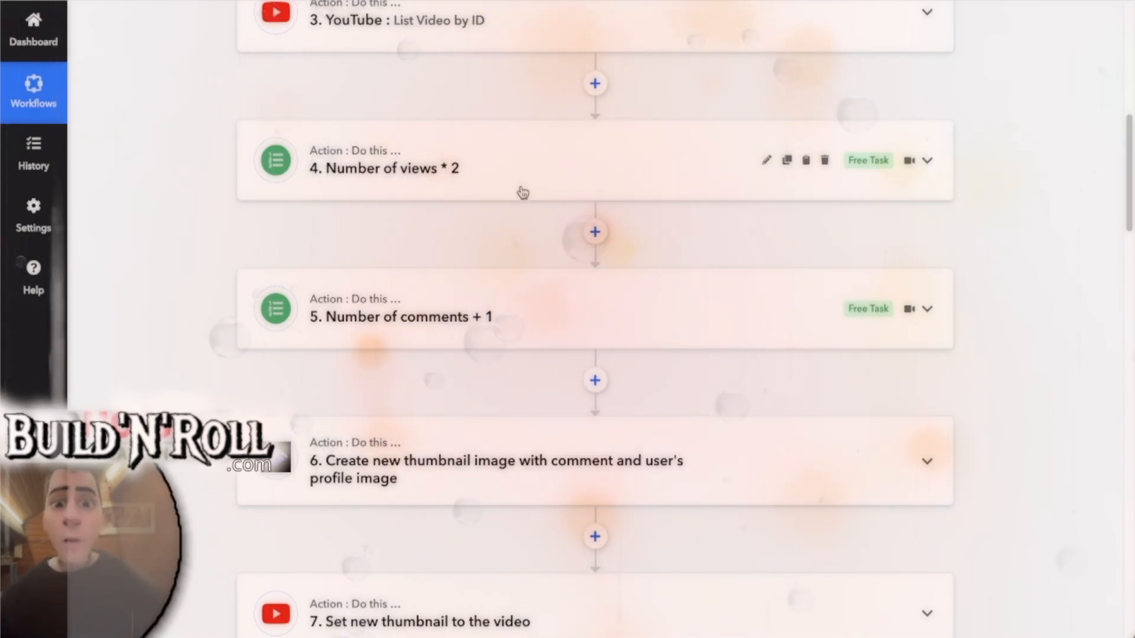
click(514, 172)
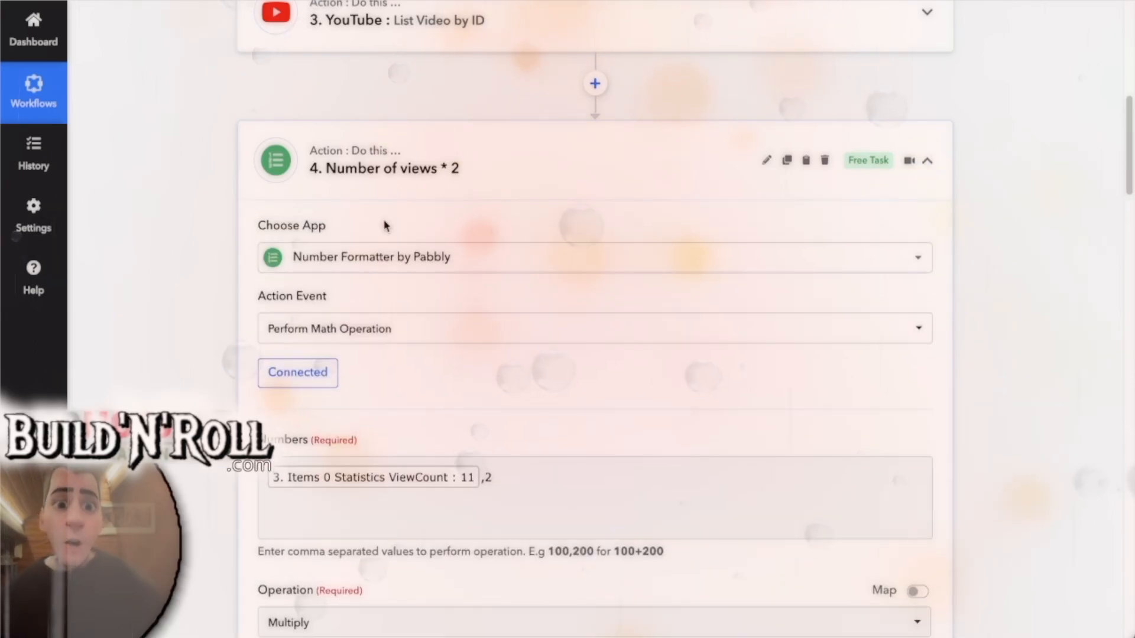
scroll(215, 217, down, 1)
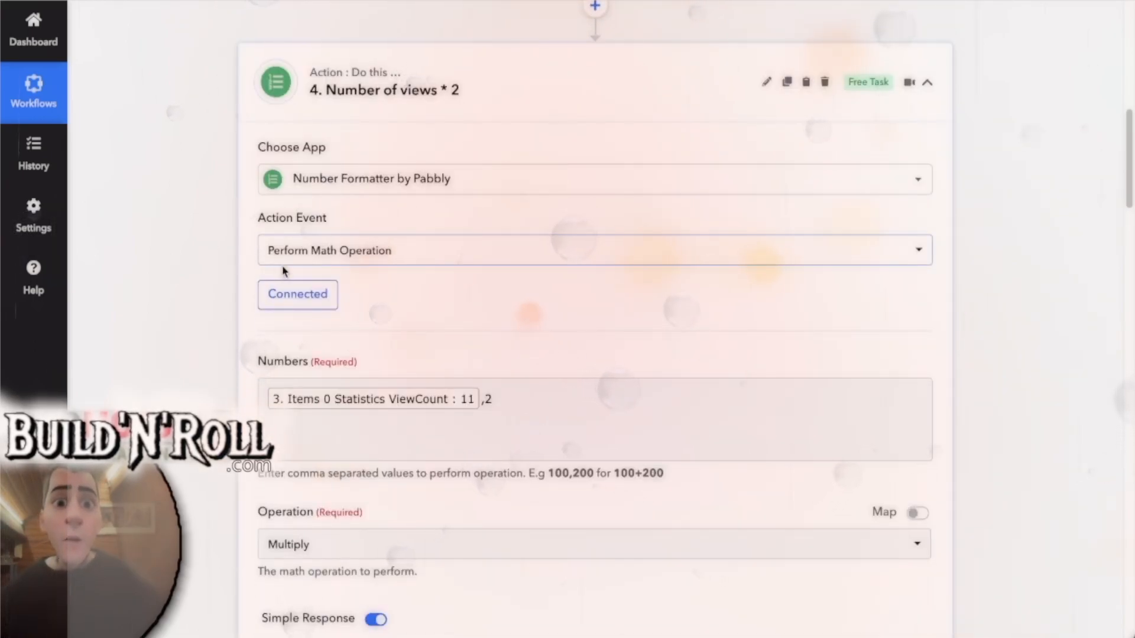
scroll(228, 269, down, 1)
click(301, 318)
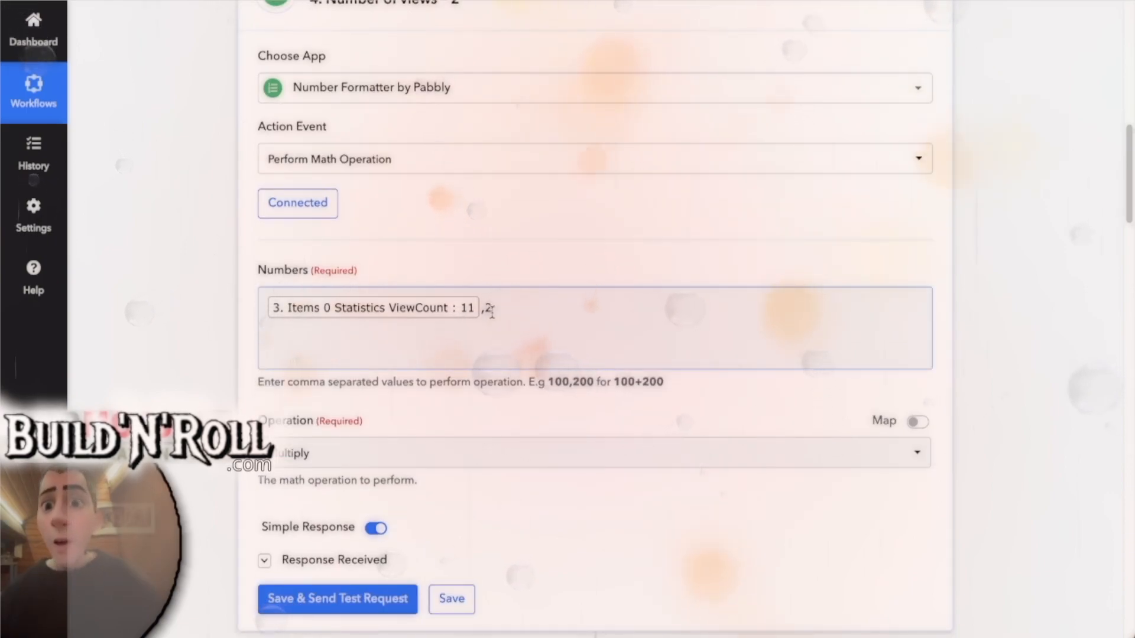
click(231, 274)
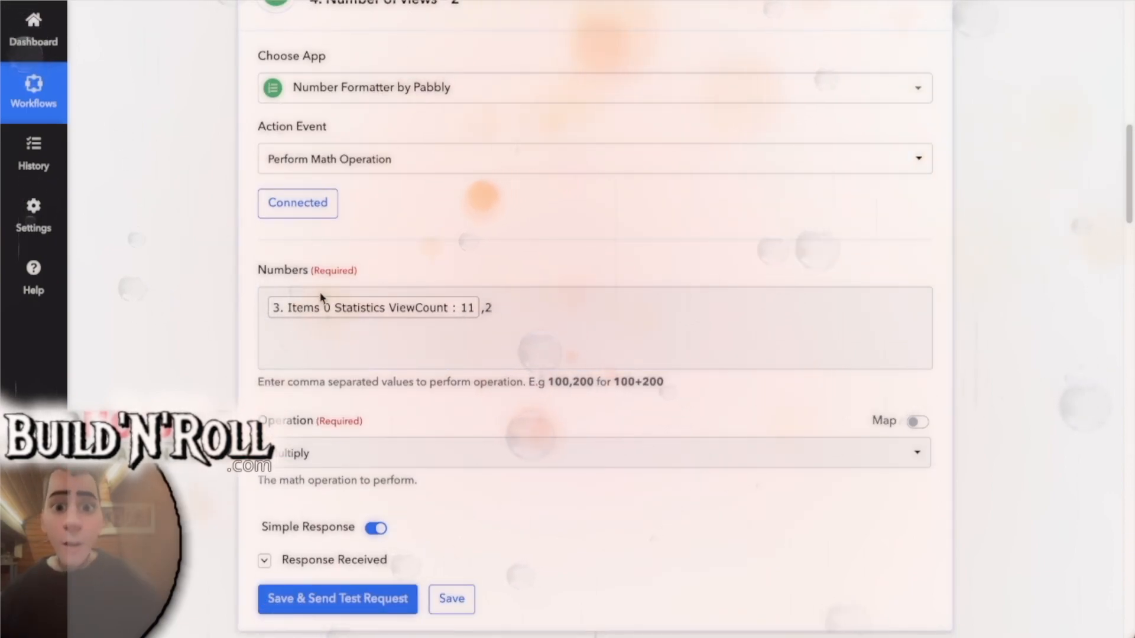
scroll(228, 233, down, 1)
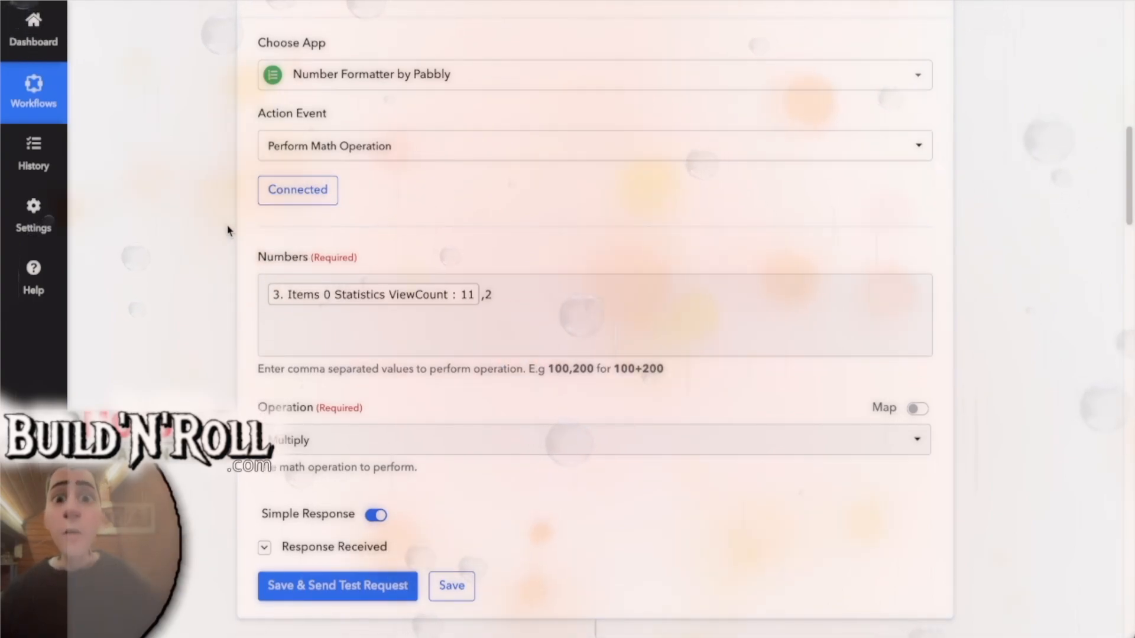
scroll(259, 206, up, 1)
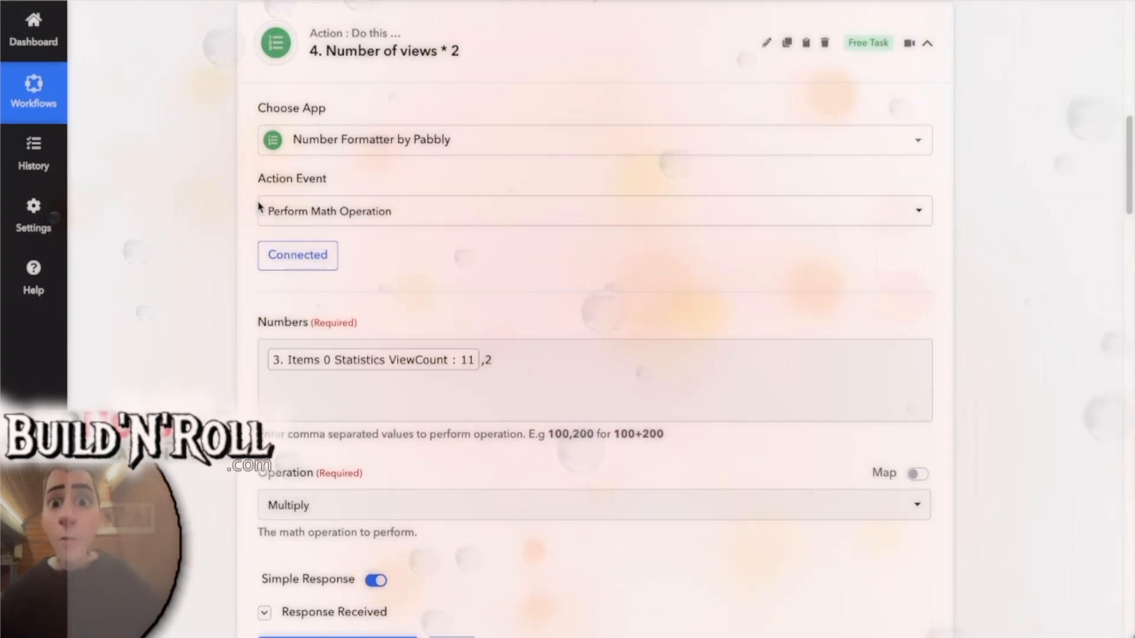
click(518, 58)
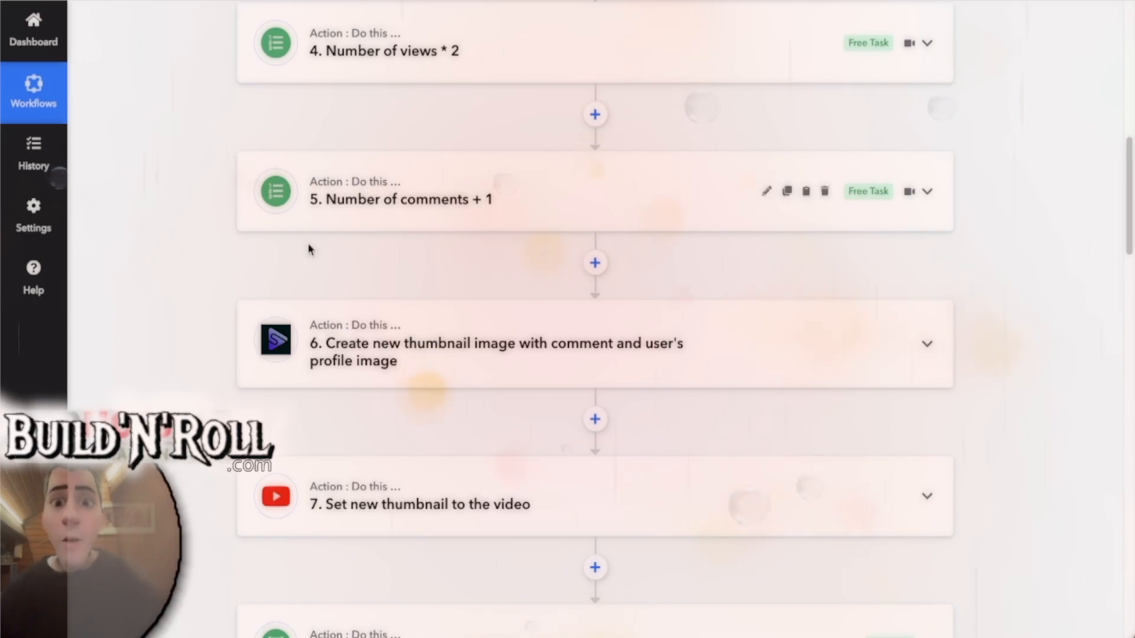
Step: Expand the "Number of comments + 1" action, examine its mapped numbers and math operation, and collapse it
click(489, 203)
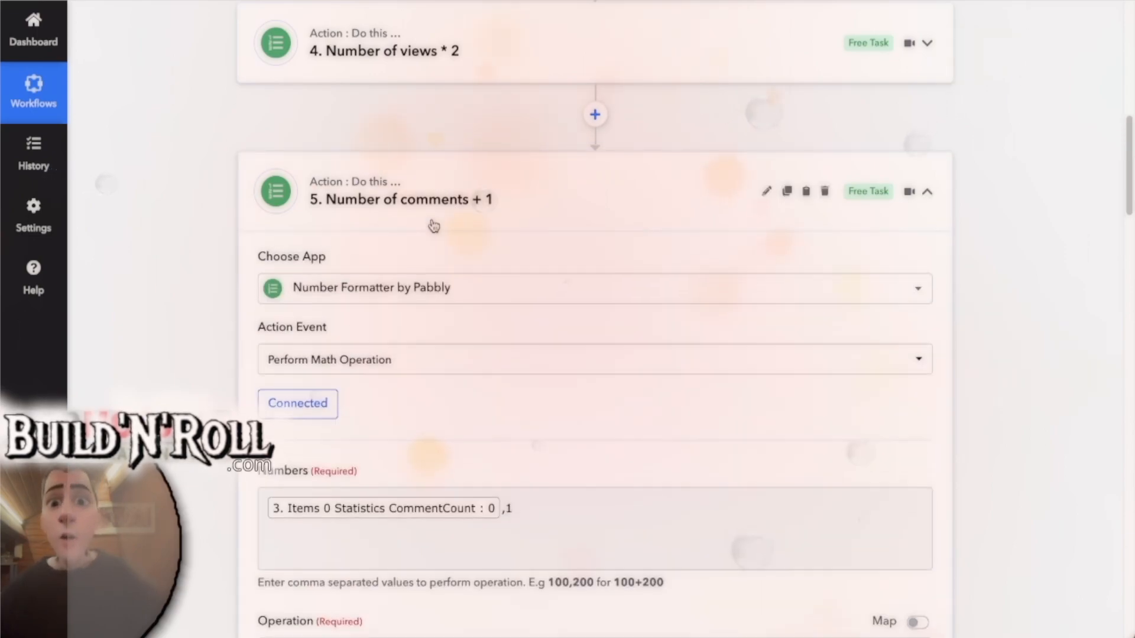
scroll(192, 241, down, 2)
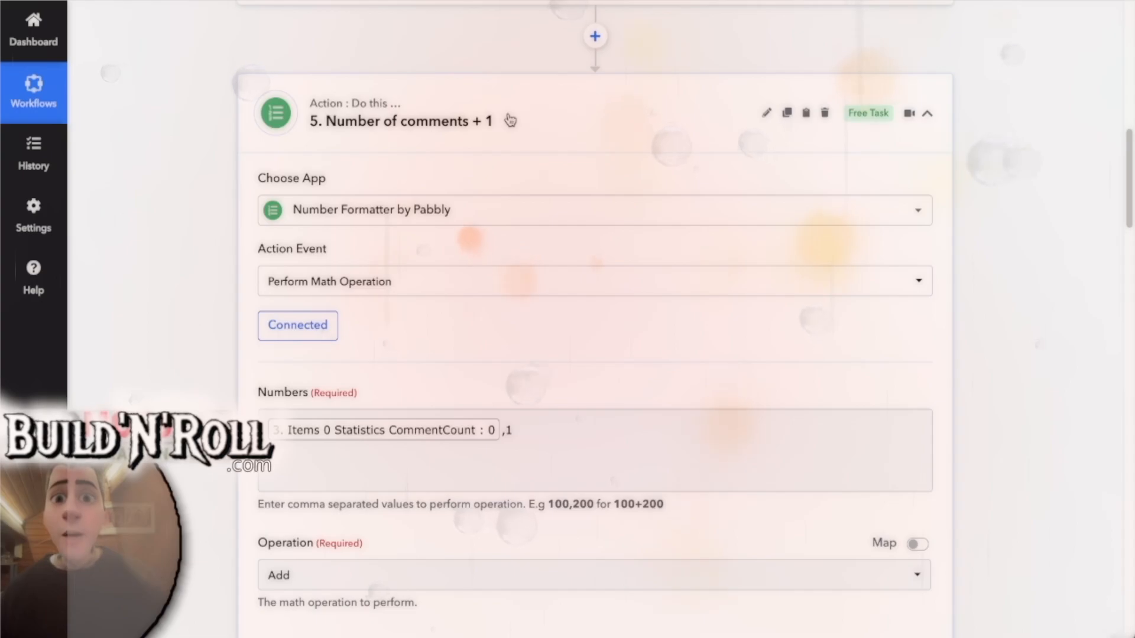
click(442, 137)
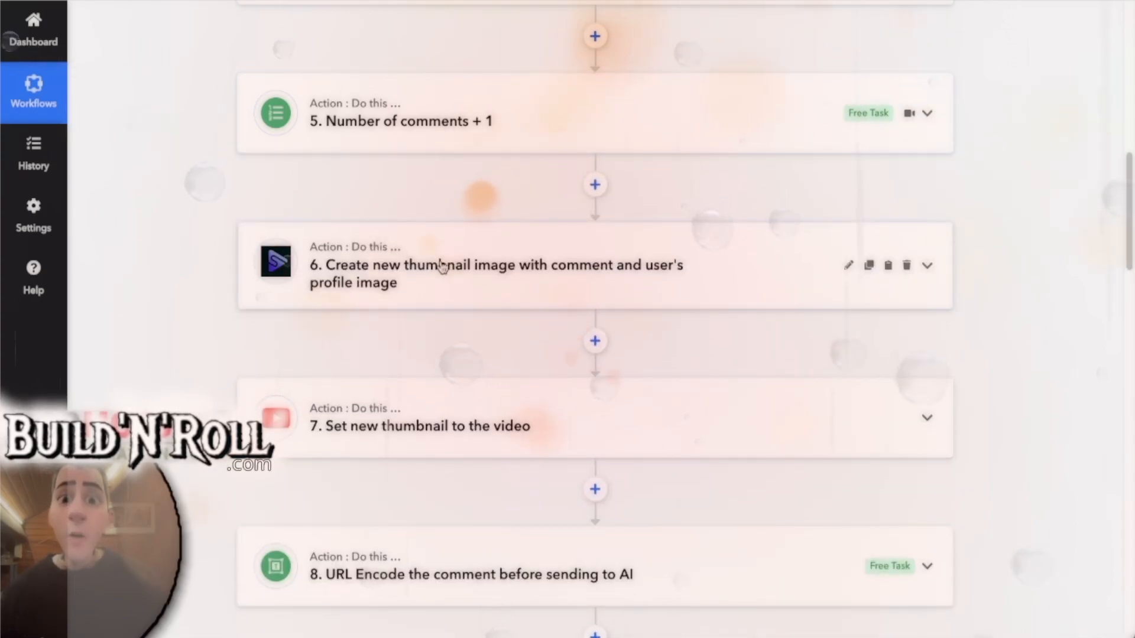
Step: Expand the action that creates the new-comment thumbnail and examine its template, image size, background, overlay and logo fields
click(443, 268)
scroll(216, 279, down, 5)
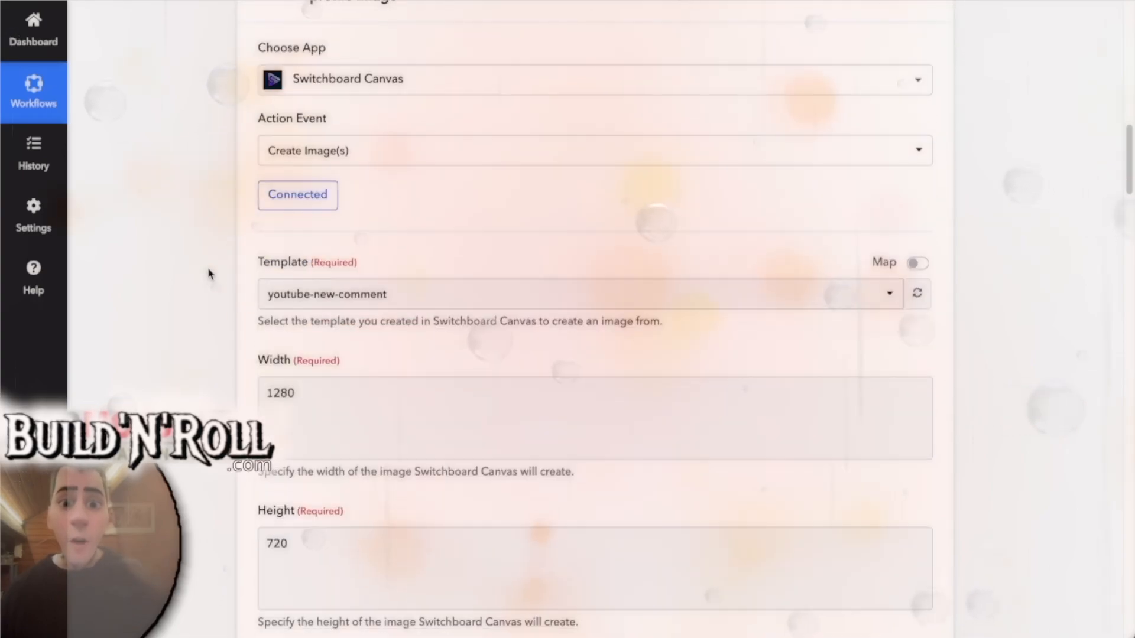
scroll(208, 274, down, 10)
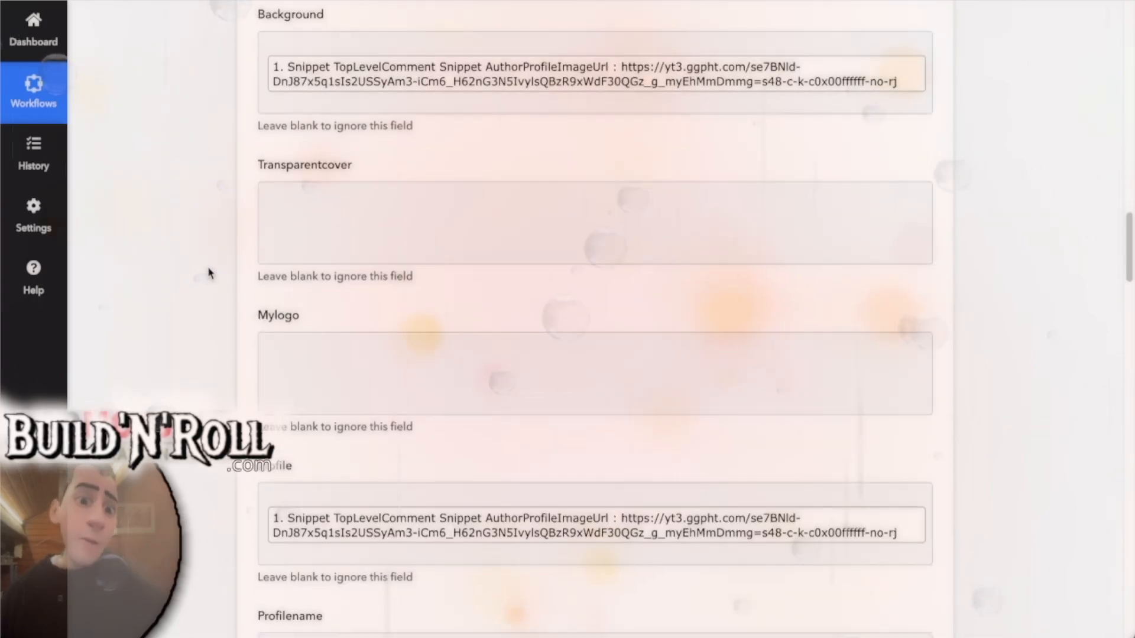
Step: Examine the values mapped to the new-comment thumbnail's profile name, comment, second background, views and comment-count fields
scroll(209, 274, down, 8)
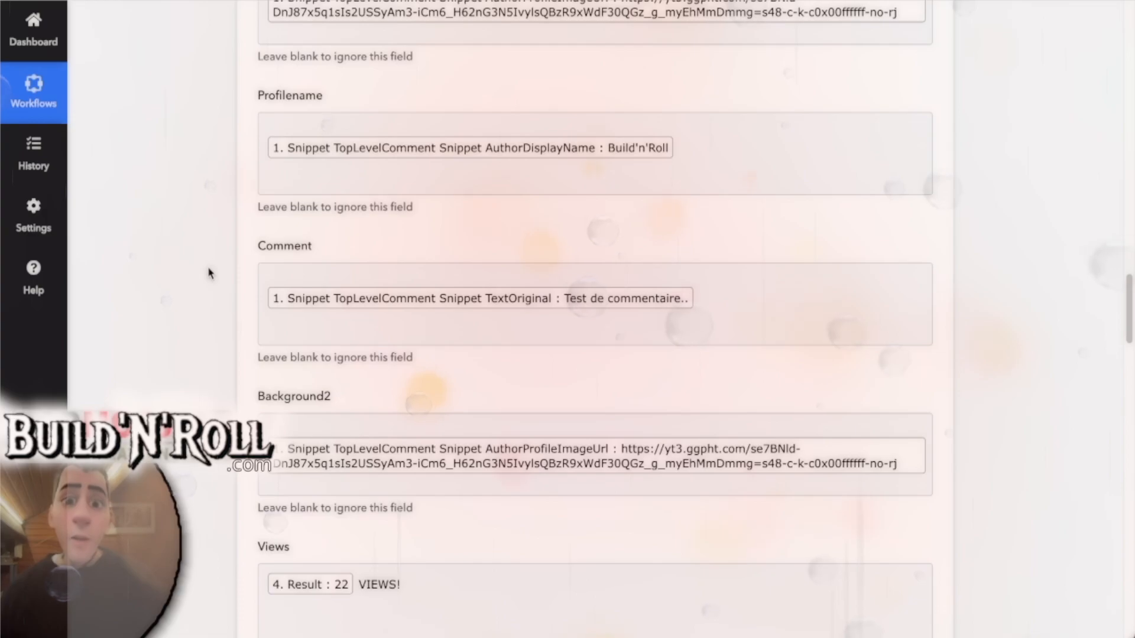
scroll(208, 273, down, 4)
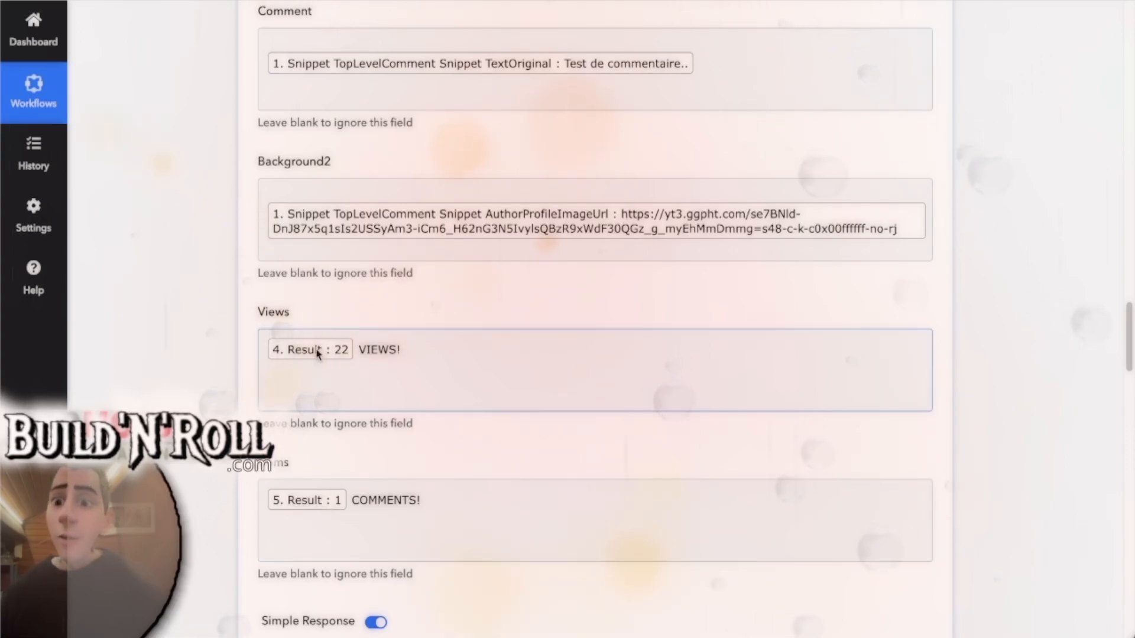
scroll(223, 337, down, 2)
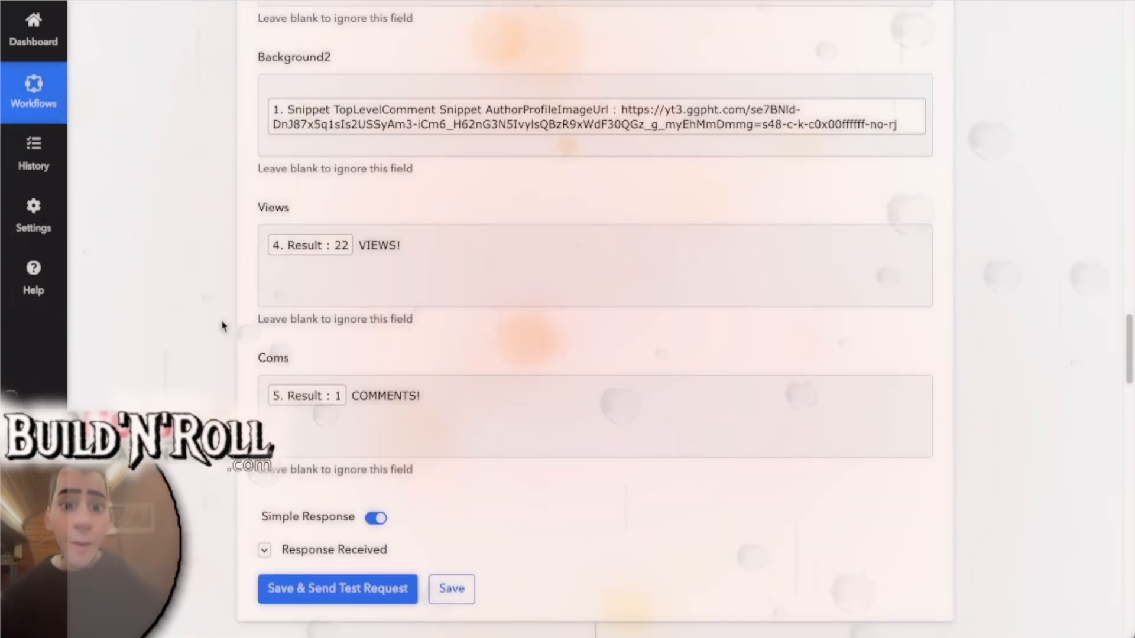
scroll(223, 334, up, 5)
scroll(222, 327, down, 3)
scroll(222, 327, down, 10)
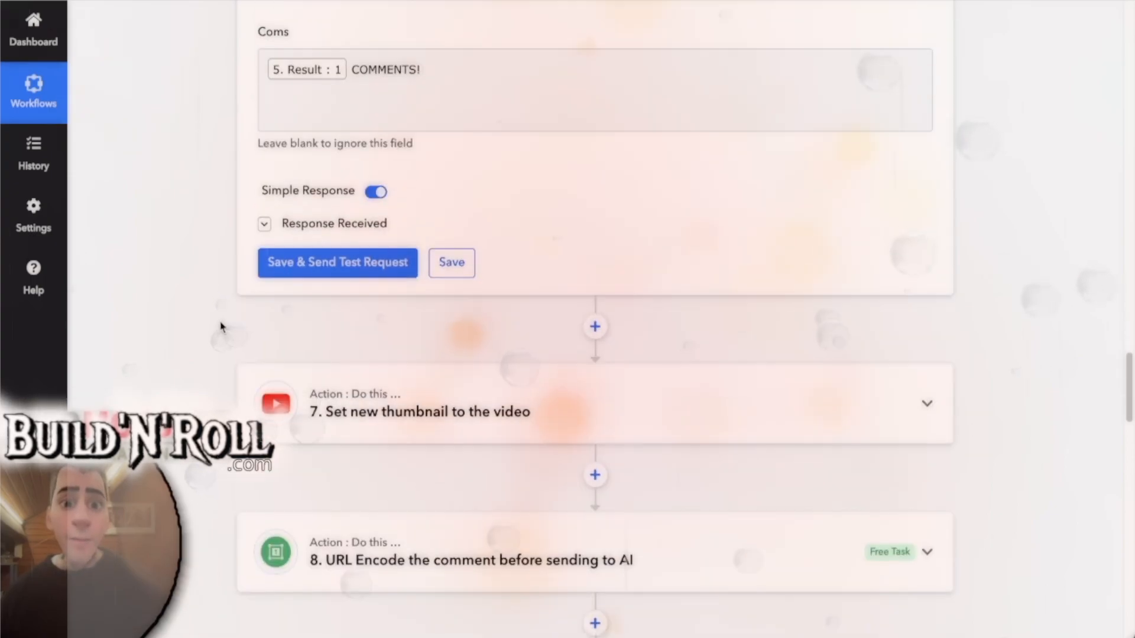
Step: Review the sequence of actions from setting the new thumbnail through the AI answer and random text actions
scroll(458, 335, down, 3)
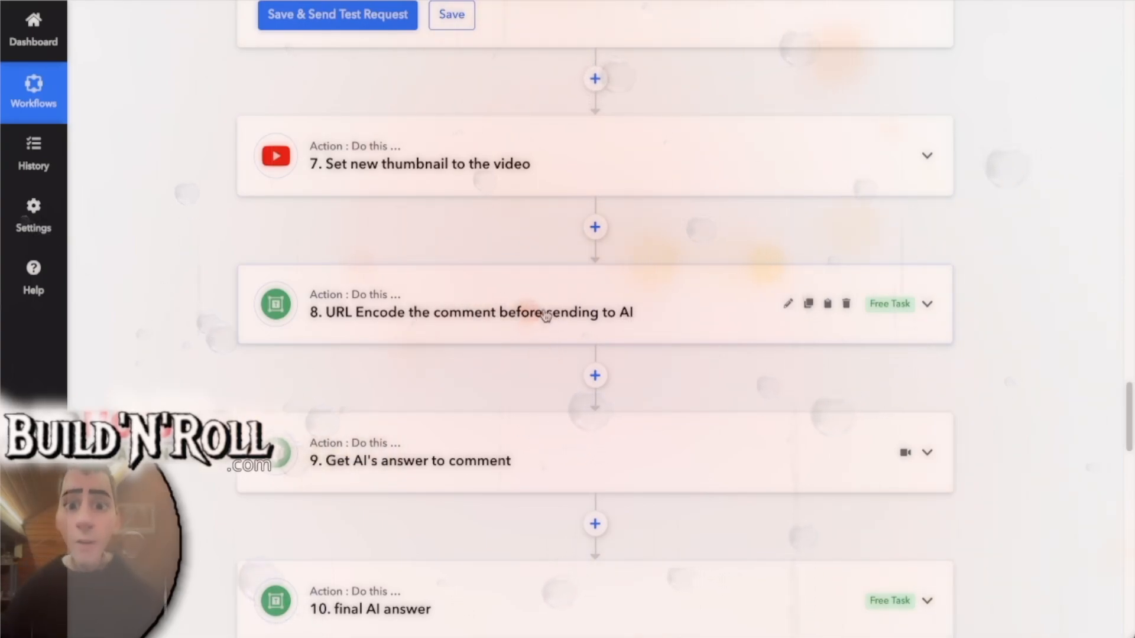
scroll(491, 278, down, 5)
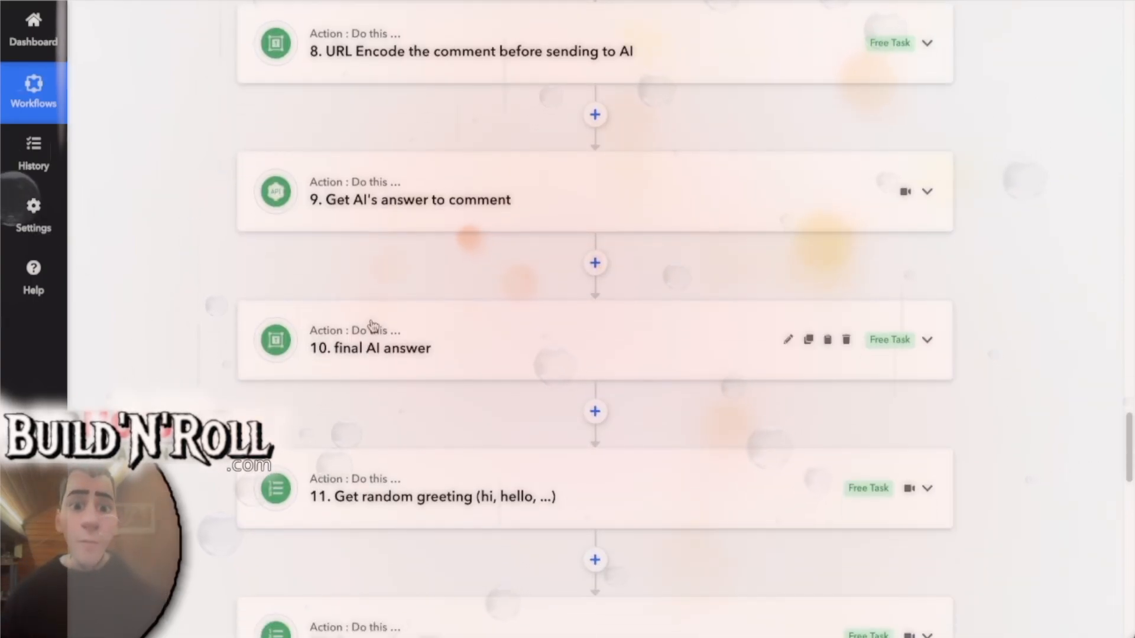
scroll(385, 322, down, 4)
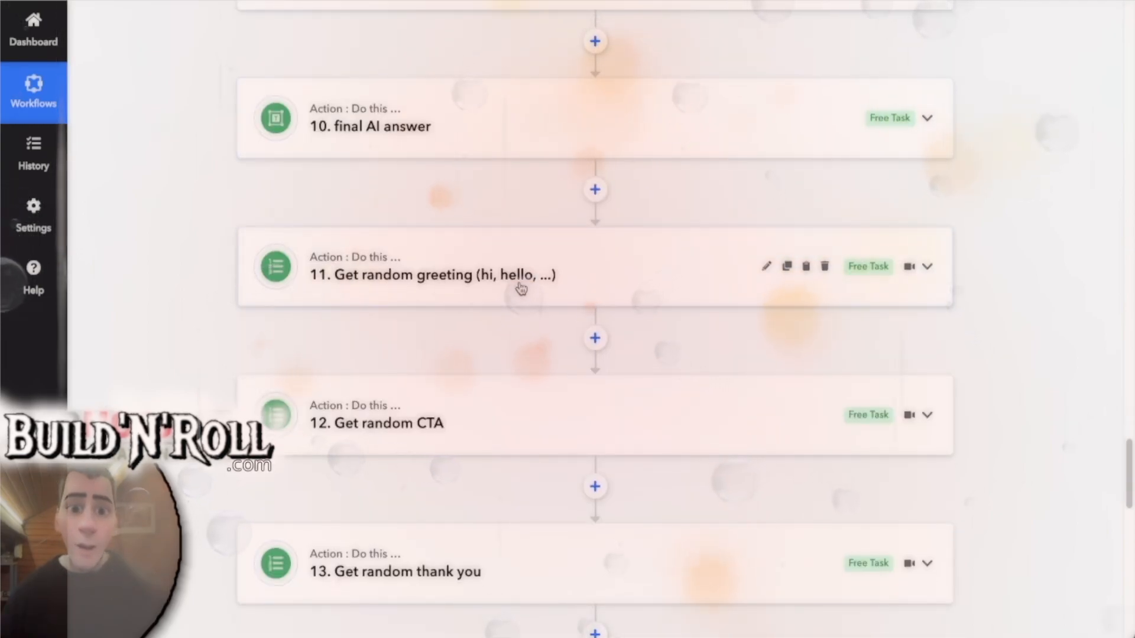
scroll(521, 289, down, 3)
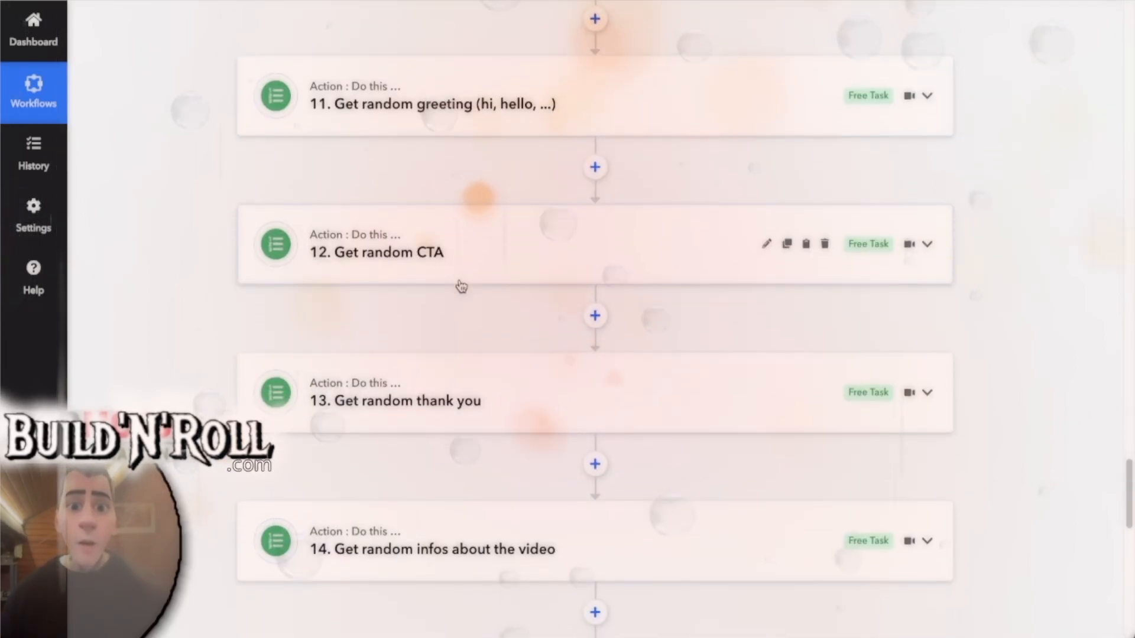
scroll(462, 286, down, 1)
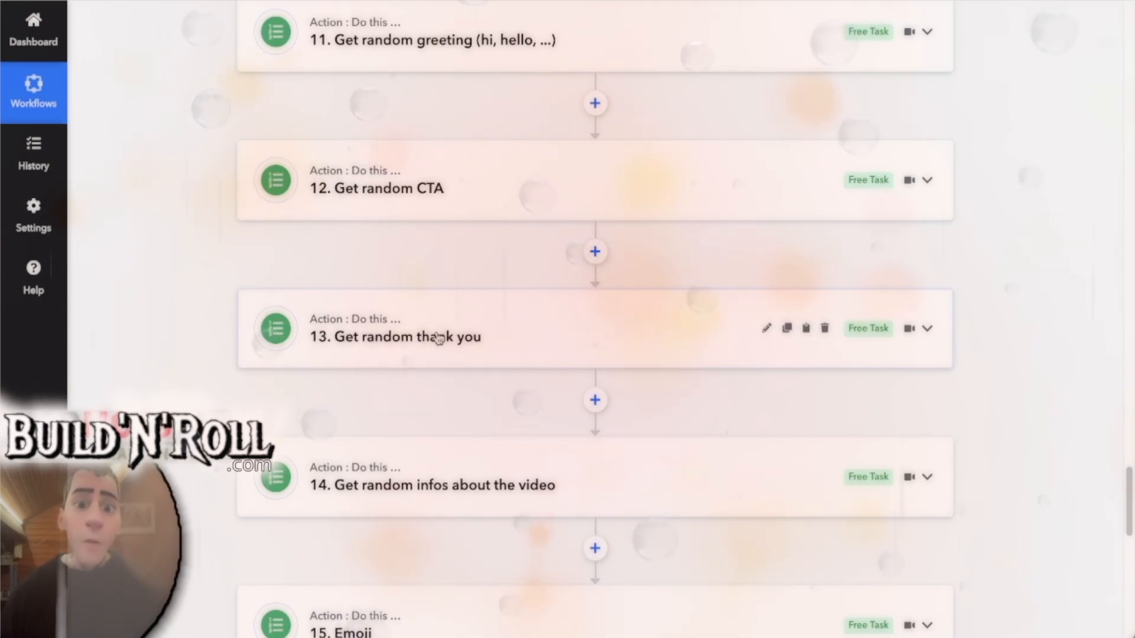
scroll(230, 272, down, 1)
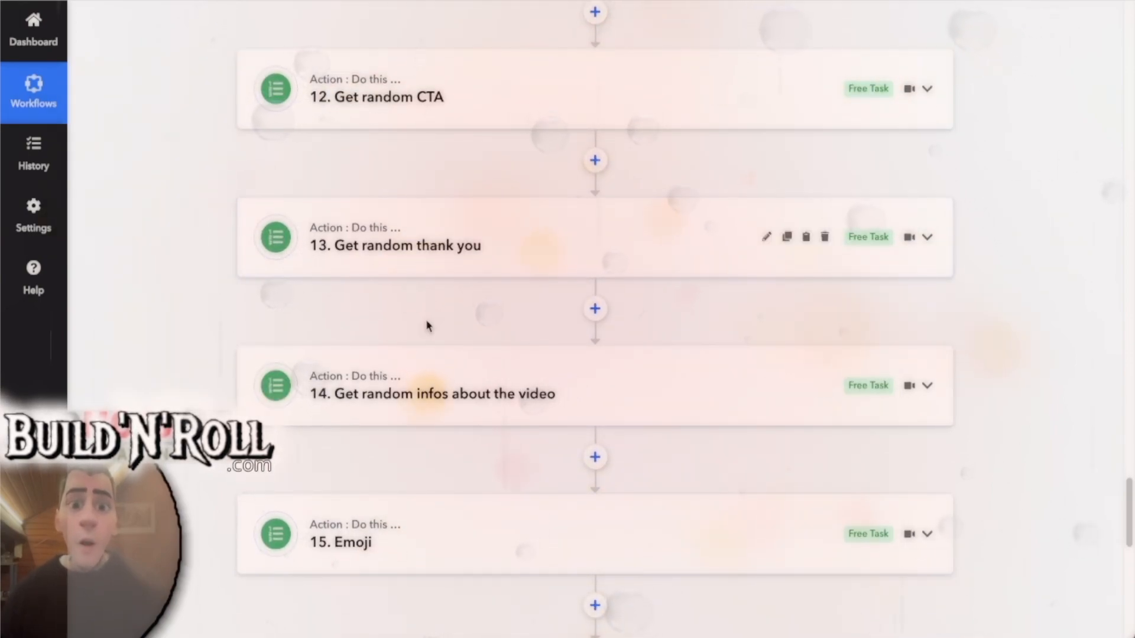
Step: Expand the "Get random thank you" action, examine its spreadsheet formula of random thank-you sentences, and collapse it
click(431, 246)
scroll(170, 349, down, 1)
scroll(169, 349, down, 2)
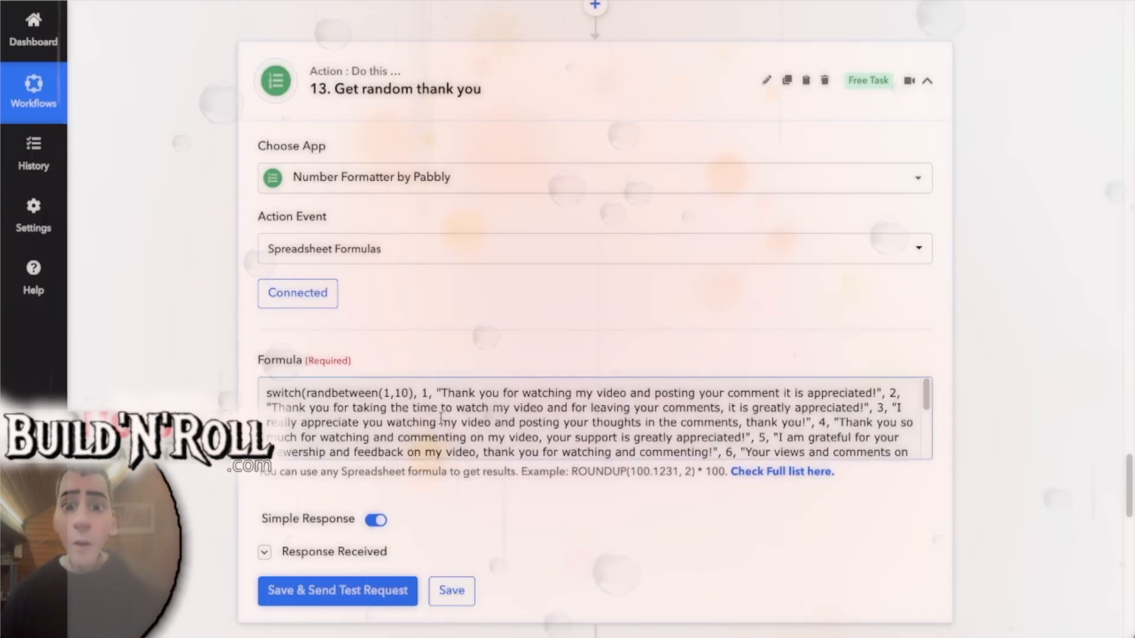
scroll(464, 140, up, 1)
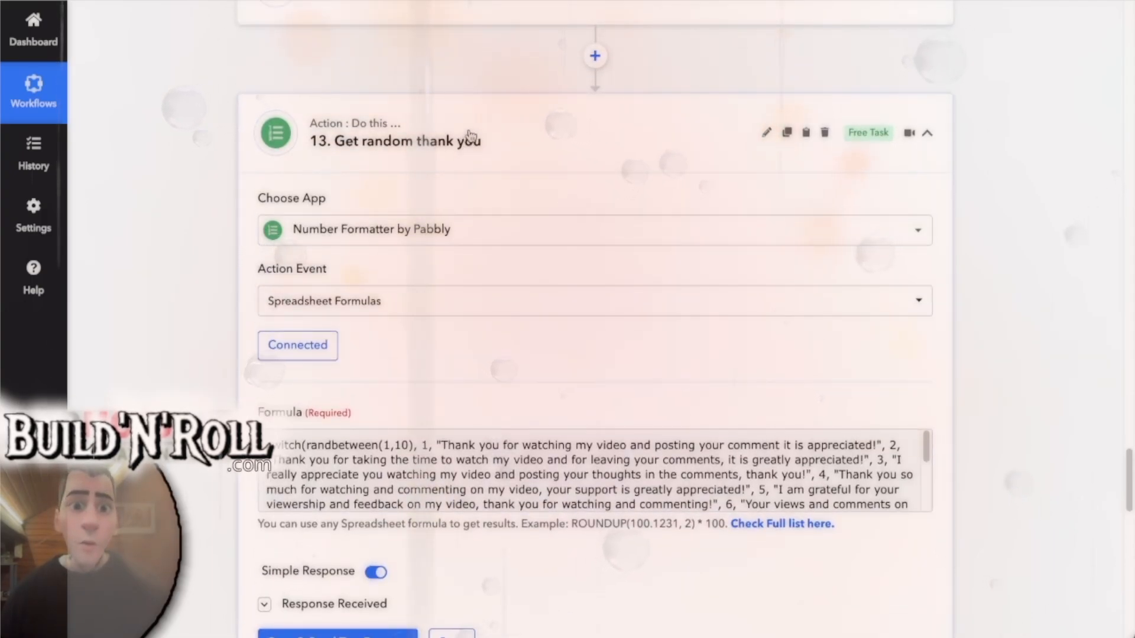
click(478, 143)
Step: Expand the "Get random infos about the video" action, examine its formula with mapped view and comment results, and collapse it
scroll(147, 208, down, 2)
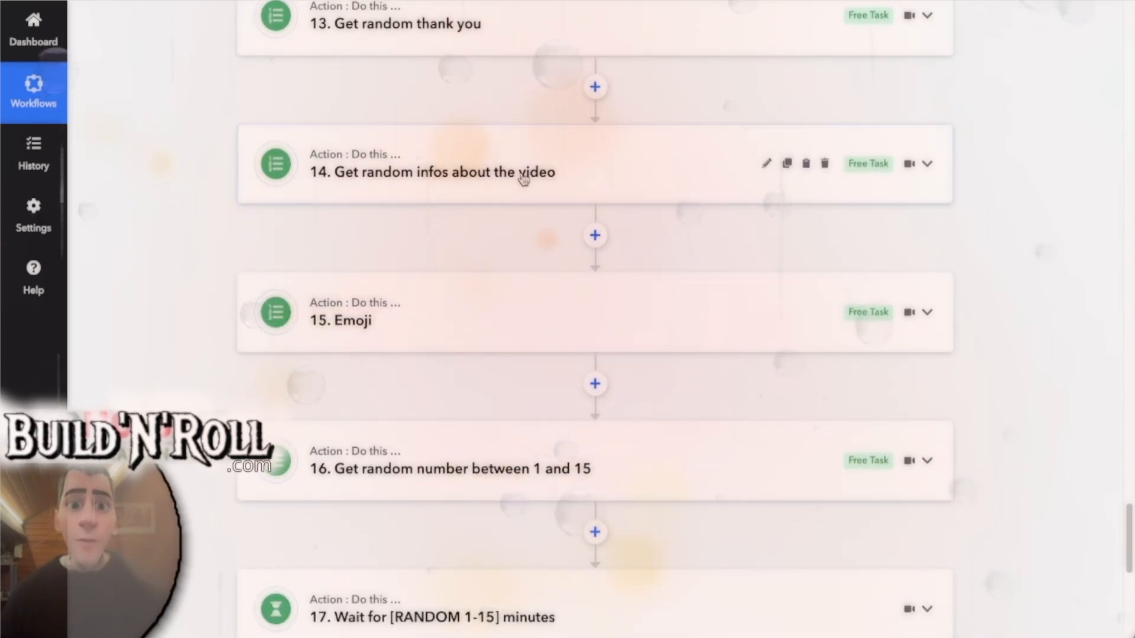
click(425, 174)
scroll(190, 279, down, 3)
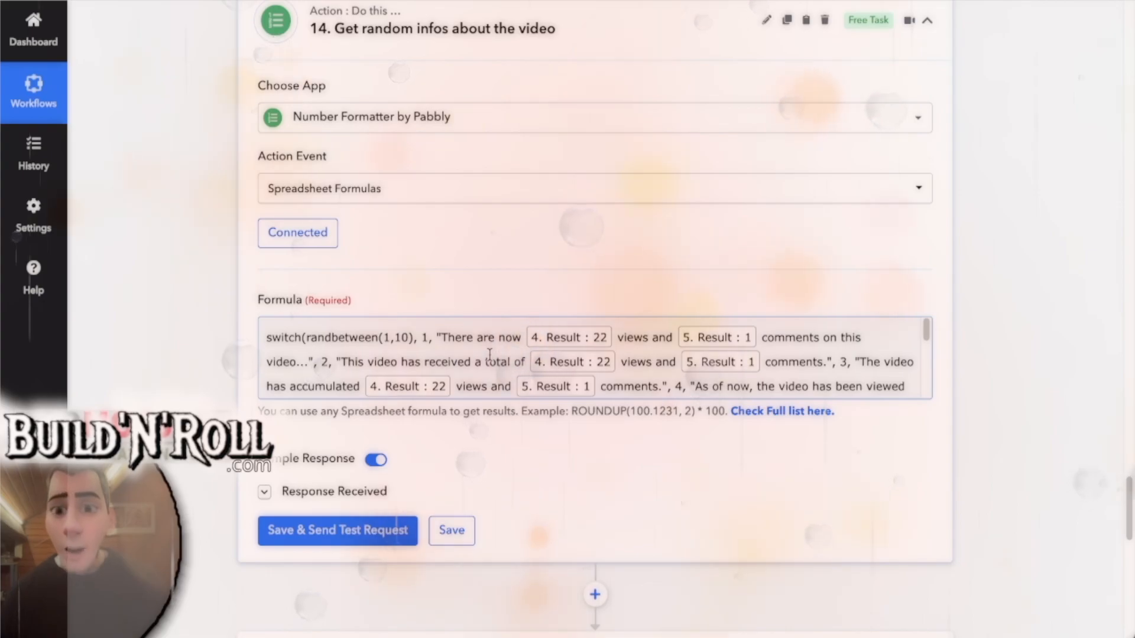
click(464, 144)
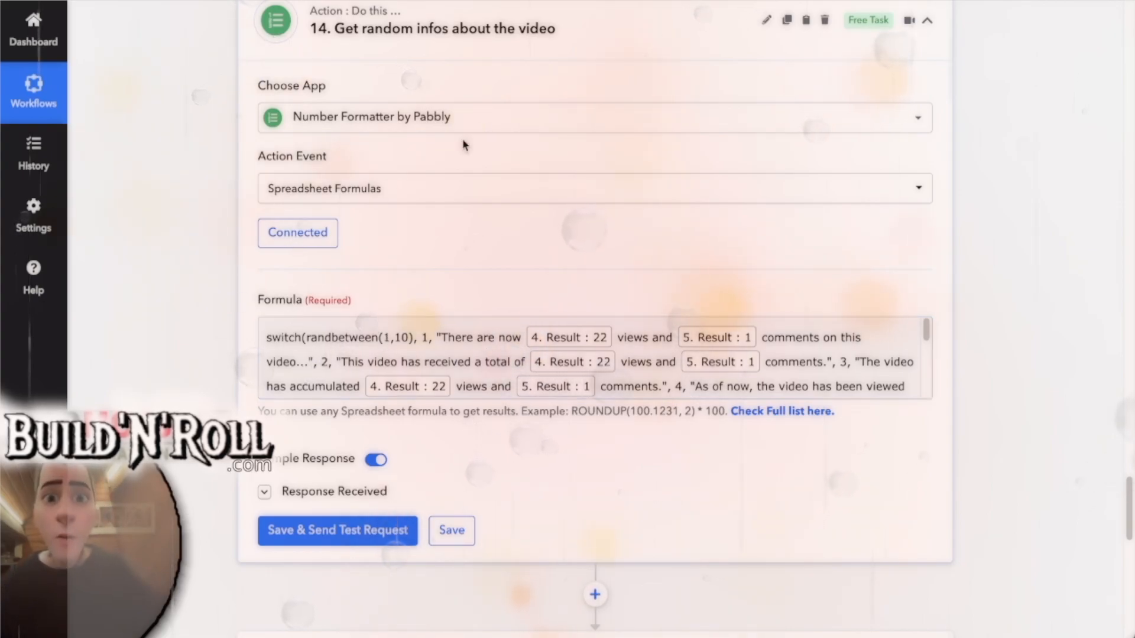
click(524, 40)
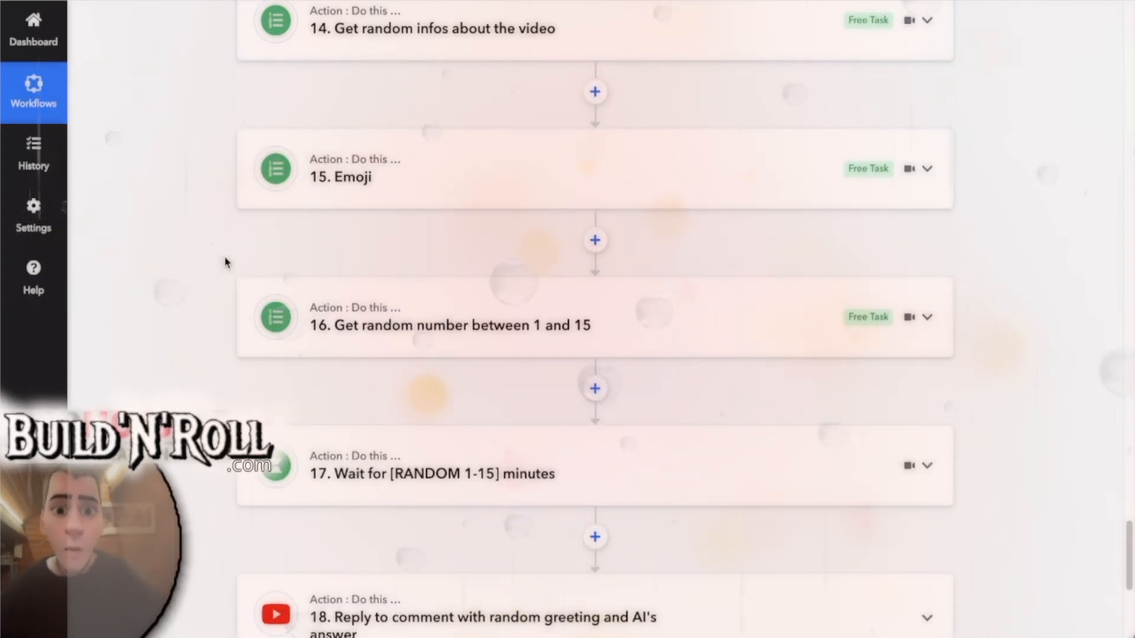
Step: Review the remaining actions from the emoji and random wait to the final comment reply
scroll(218, 246, down, 2)
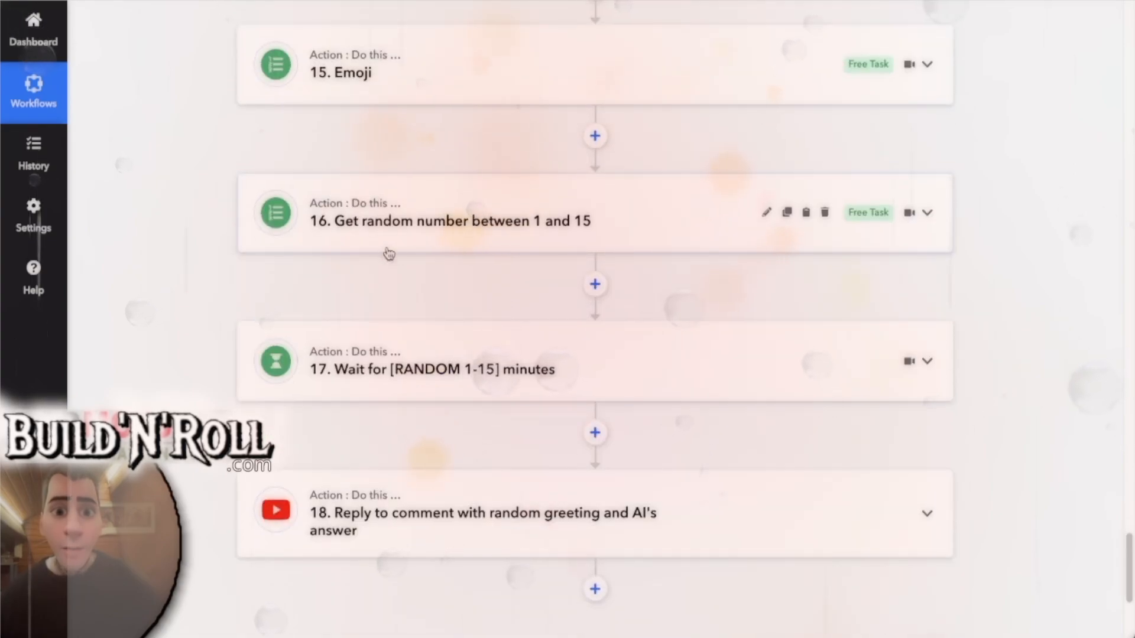
scroll(438, 234, down, 2)
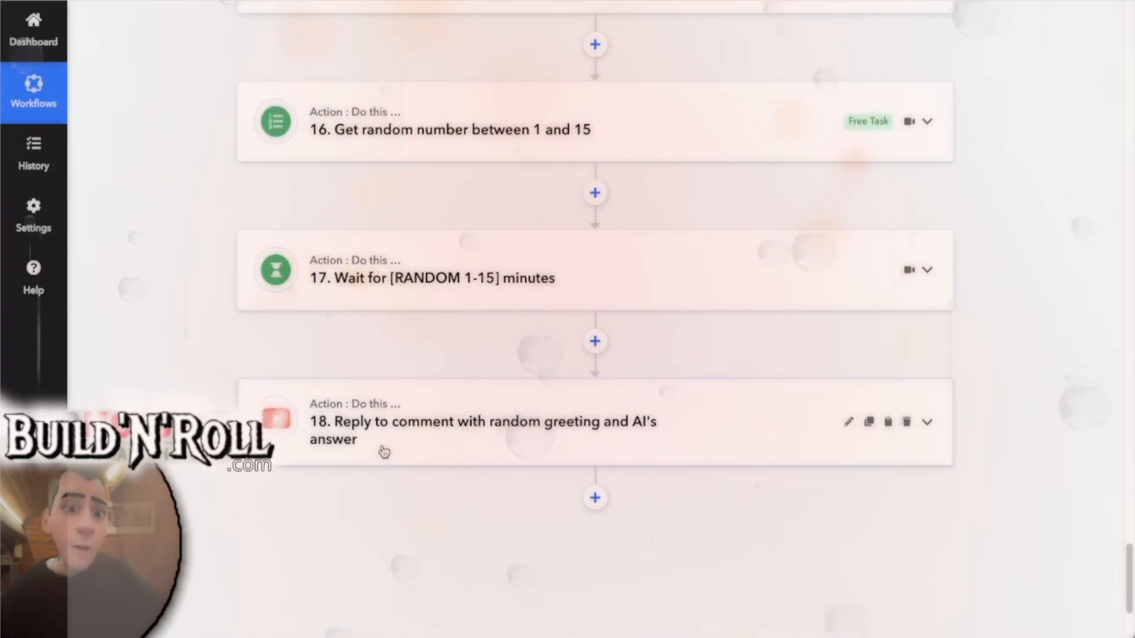
scroll(466, 414, down, 2)
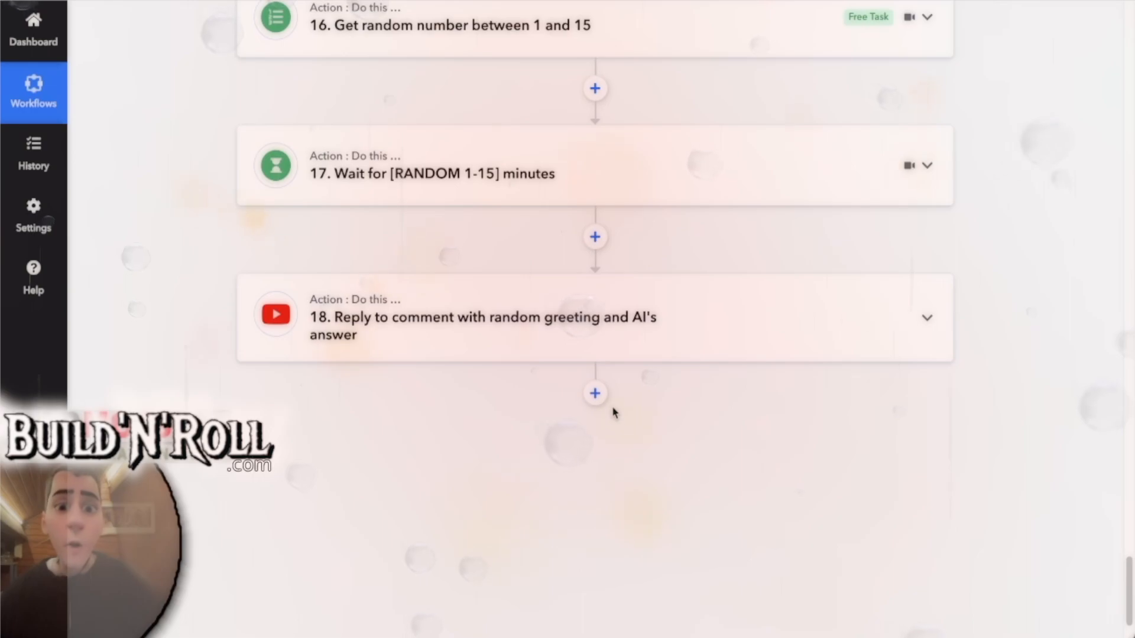
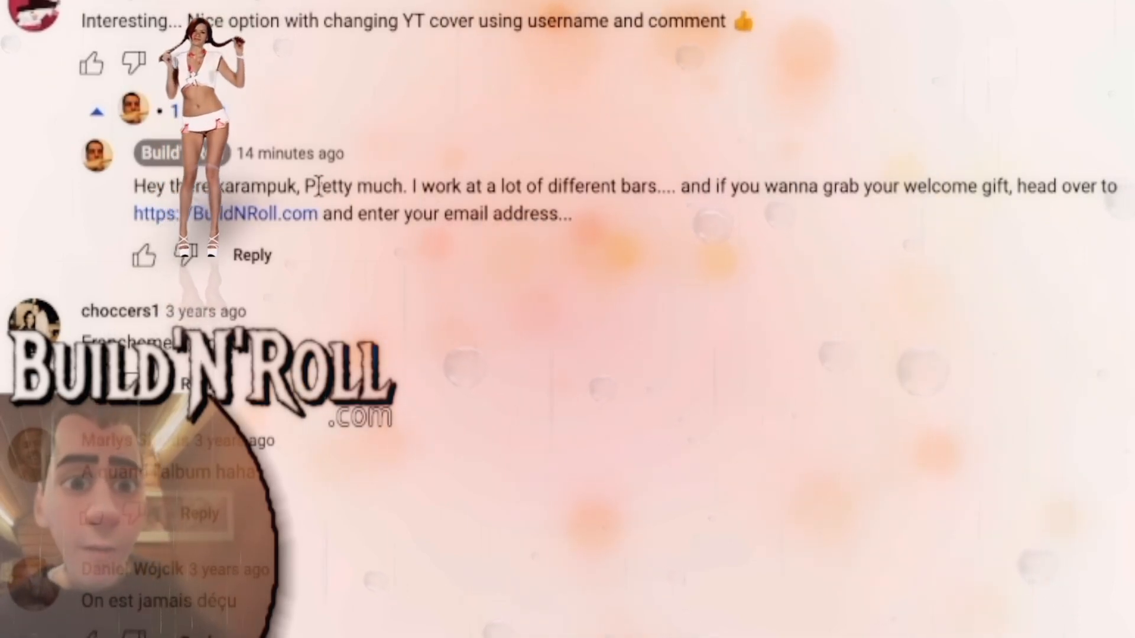
Step: Highlight the AI-written sentence in the channel's reply to the highlighted YouTube comment, and switch to the template editor in Google Chrome
drag(305, 187, 664, 193)
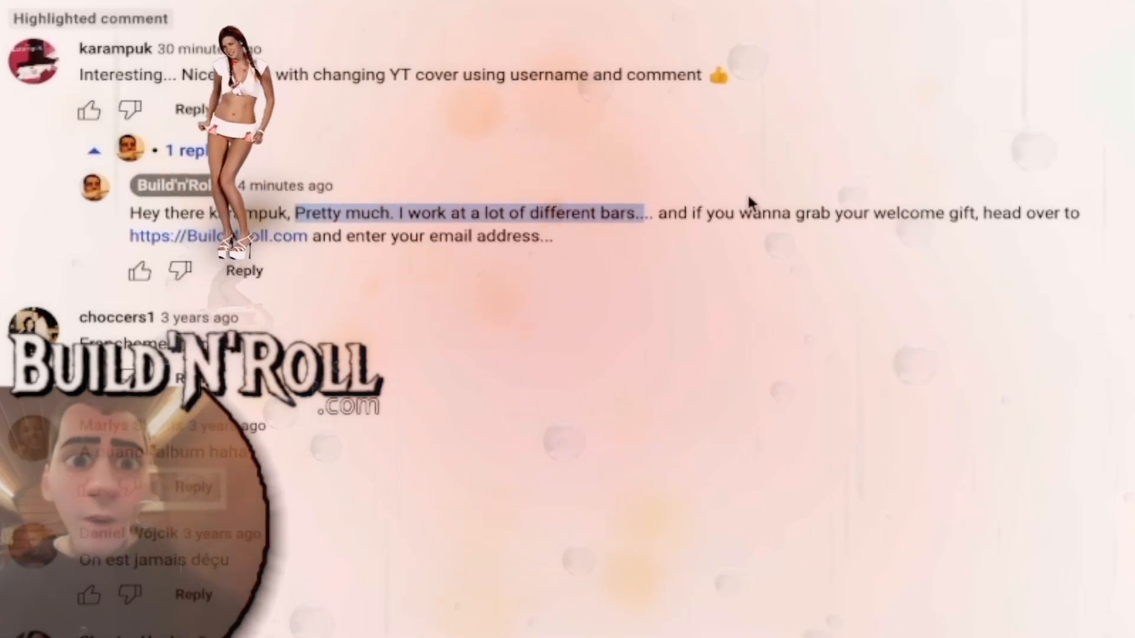
mouse_move(997, 595)
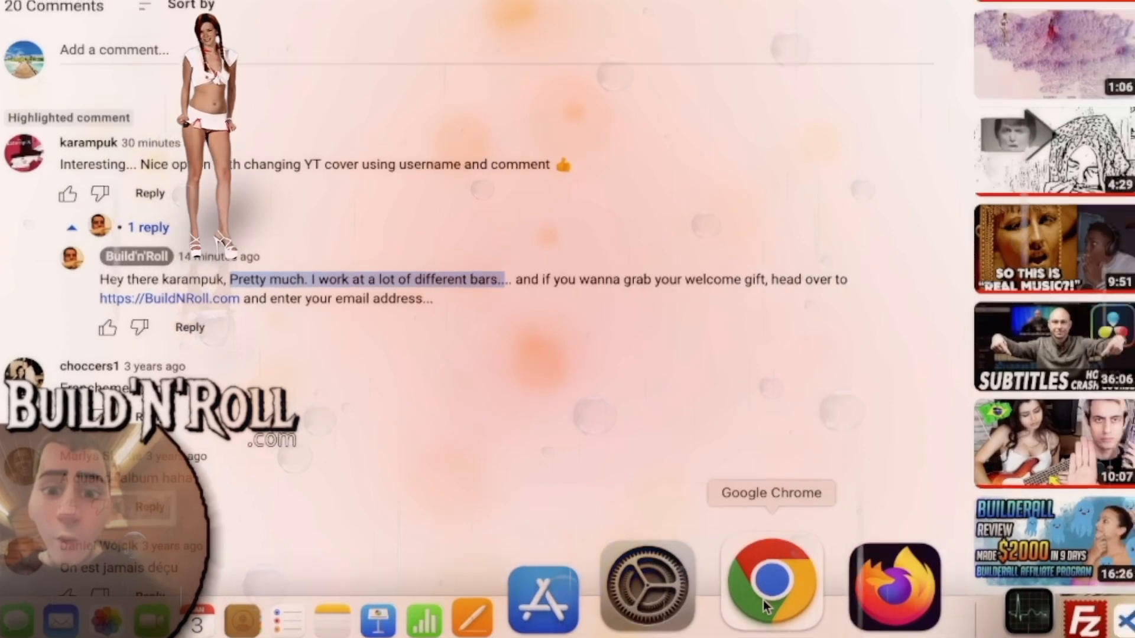
click(770, 606)
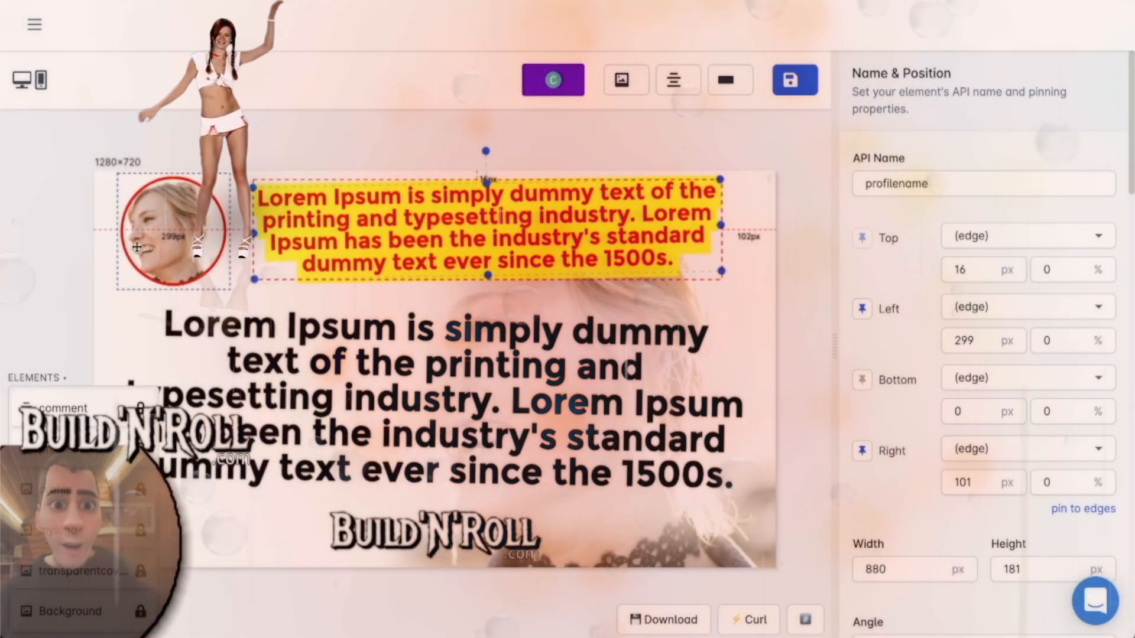
Step: Inspect the youtube-new-comment template and its profilename, Background and transparentcover elements one after another
click(96, 168)
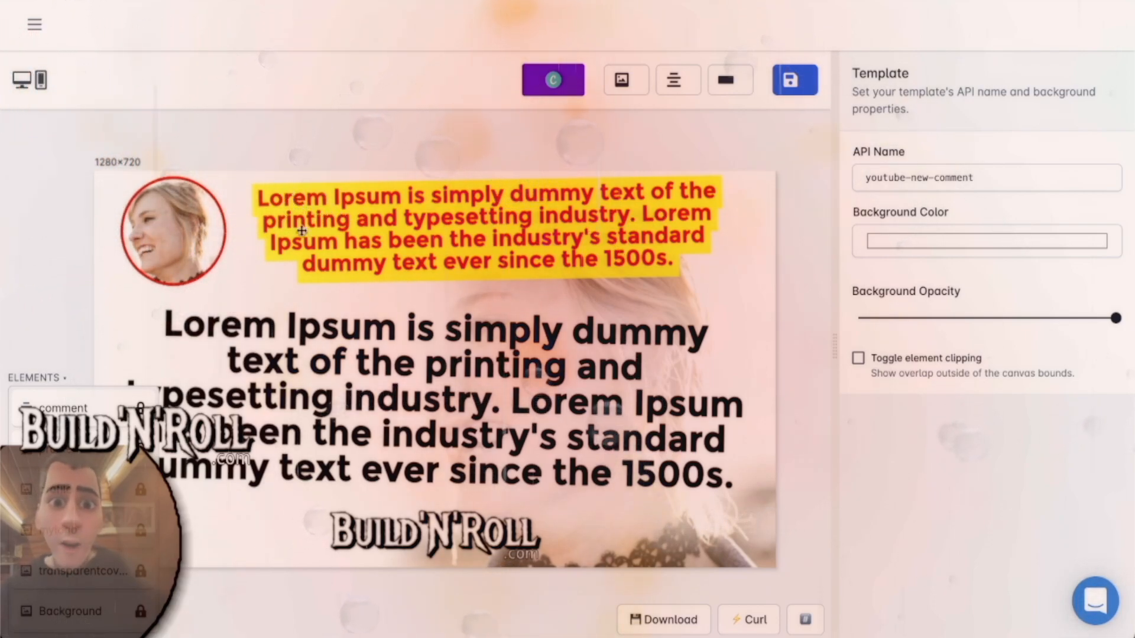
click(367, 240)
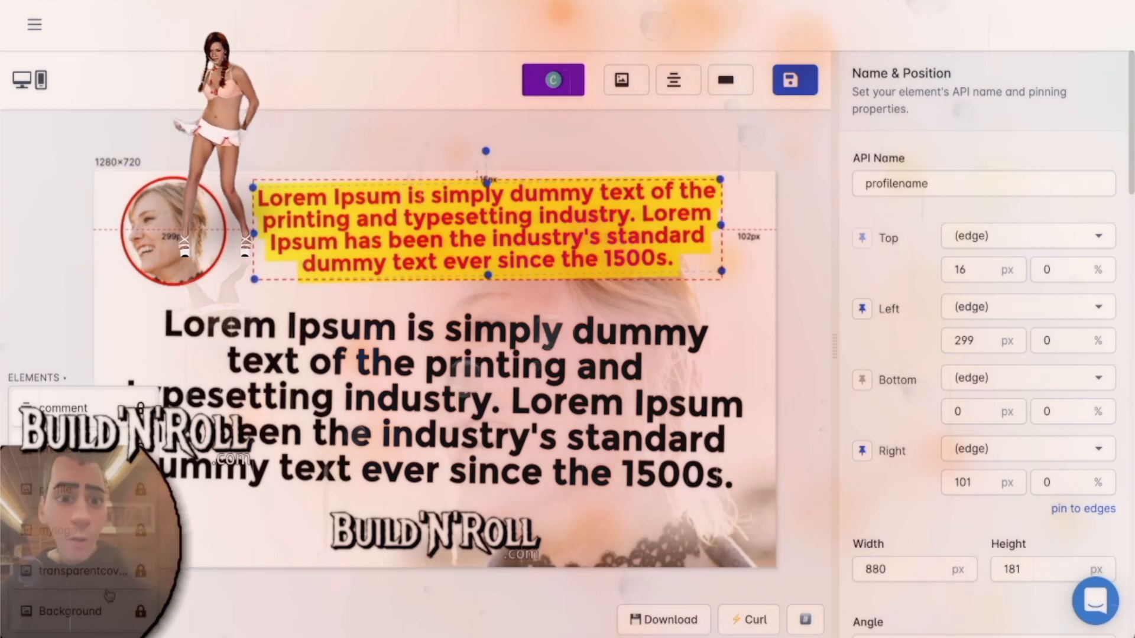
click(83, 613)
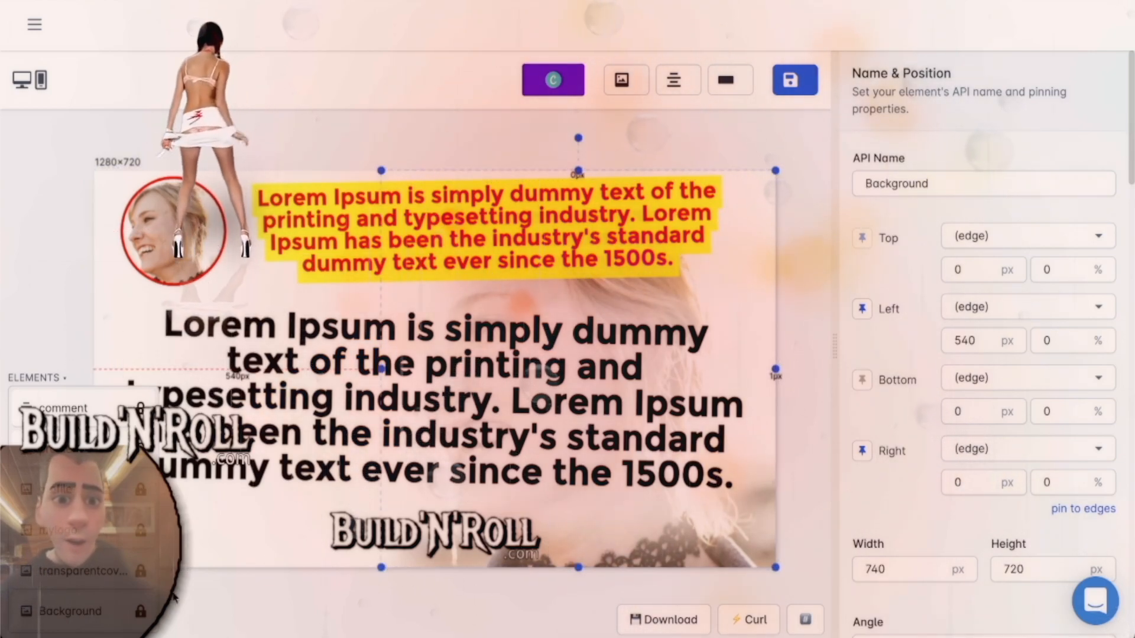
click(90, 578)
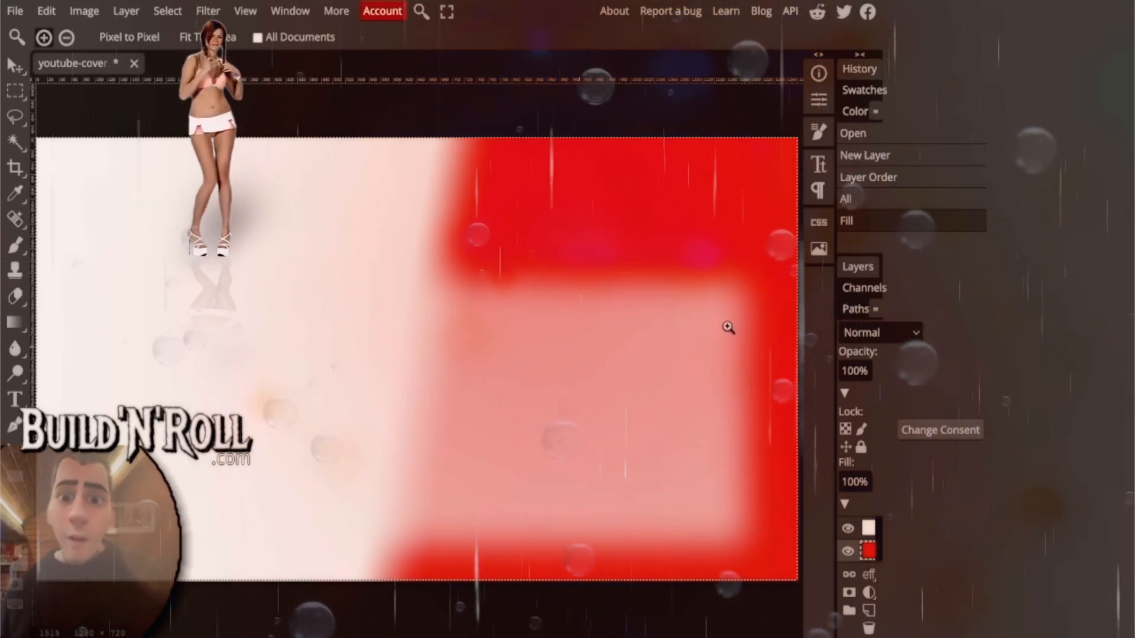
Step: Hide the red fill layer in youtube-cover.psd and zoom in to examine the cover's transparent area
drag(836, 272, 873, 331)
click(715, 345)
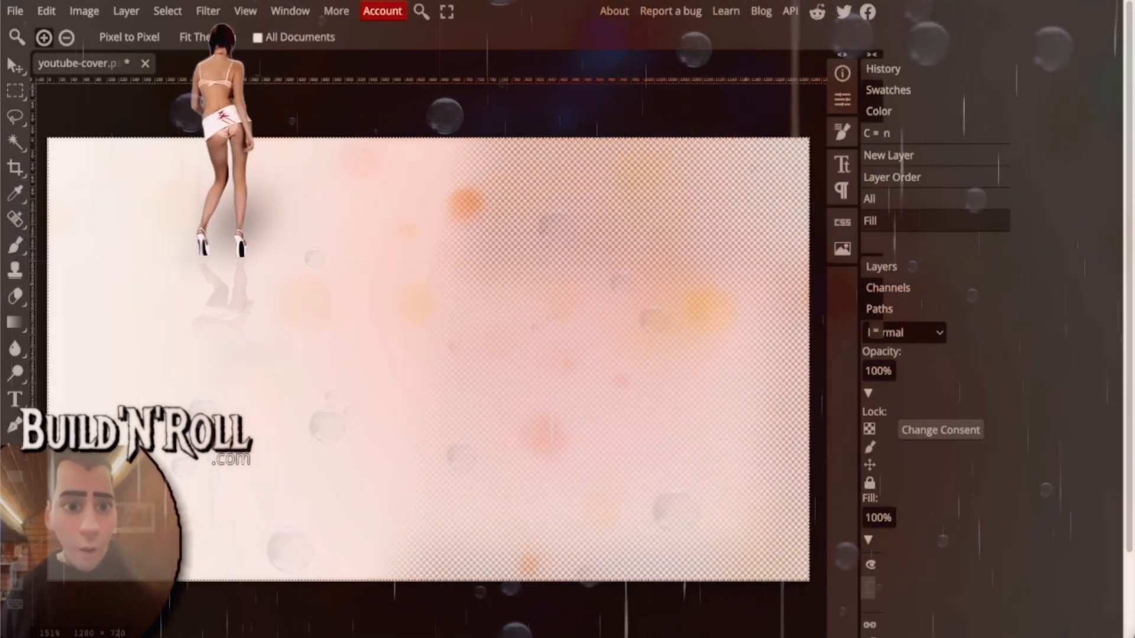
click(597, 285)
click(608, 280)
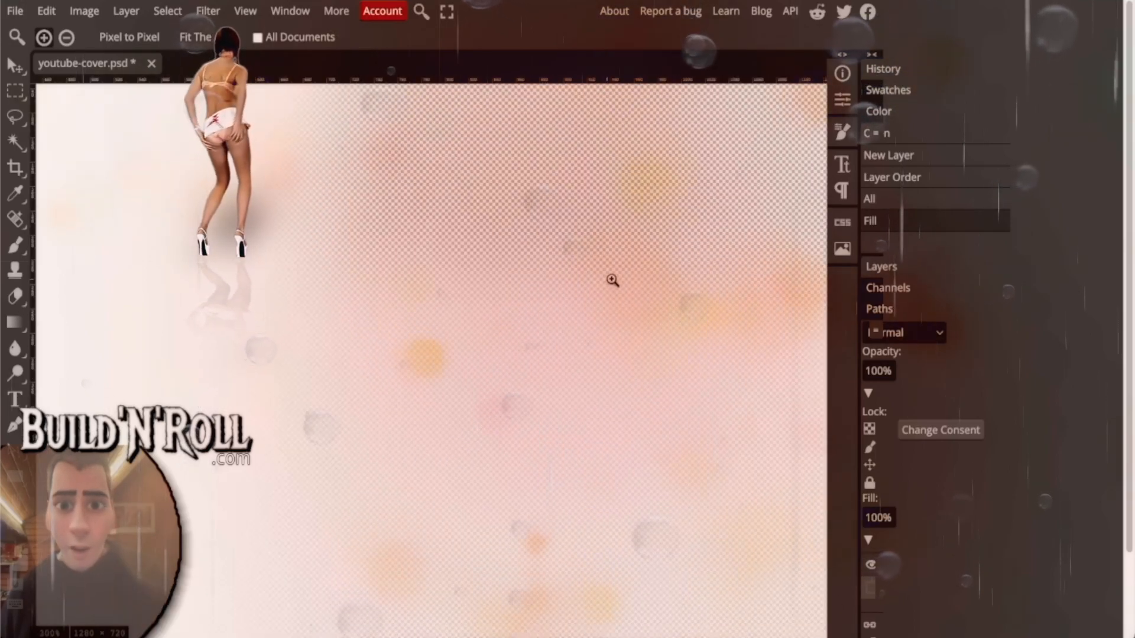
click(612, 280)
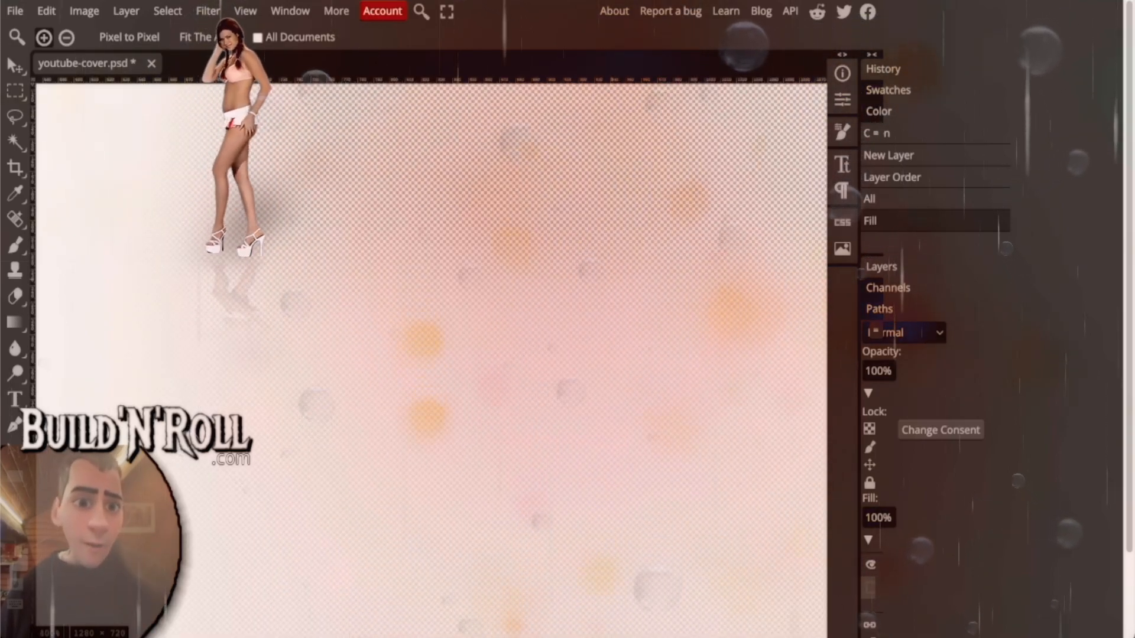
right_click(367, 353)
click(443, 418)
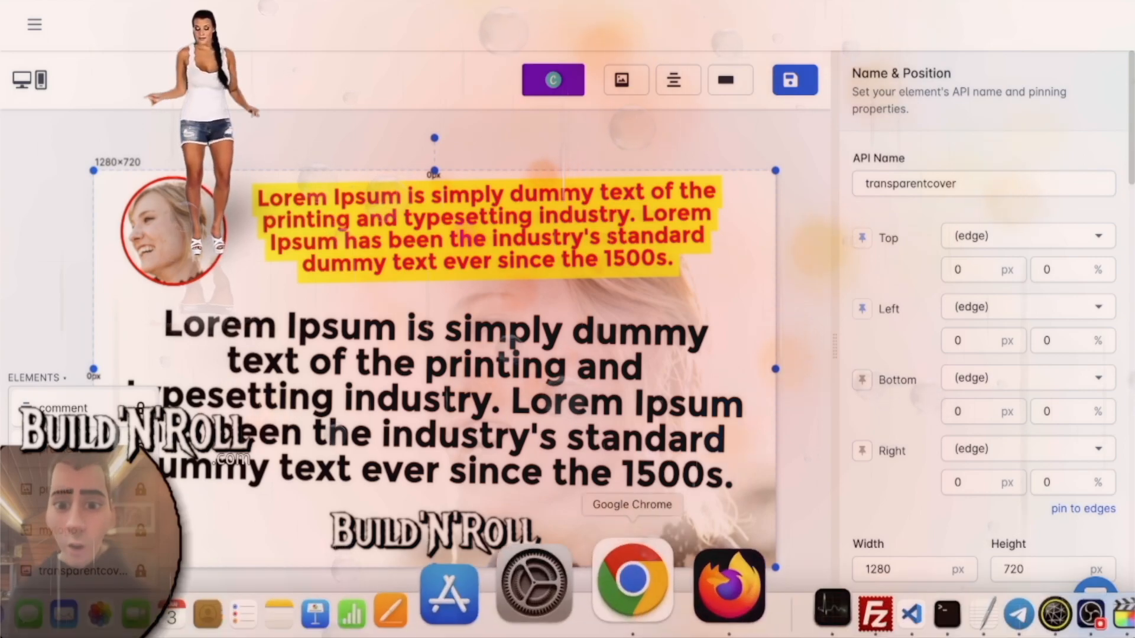
Step: Switch to the BUILDNROLL YOUTUBE COMMENTS workflow in Pabbly Connect, expand the no-reply filter, examine its reply-count condition, and collapse it
click(662, 609)
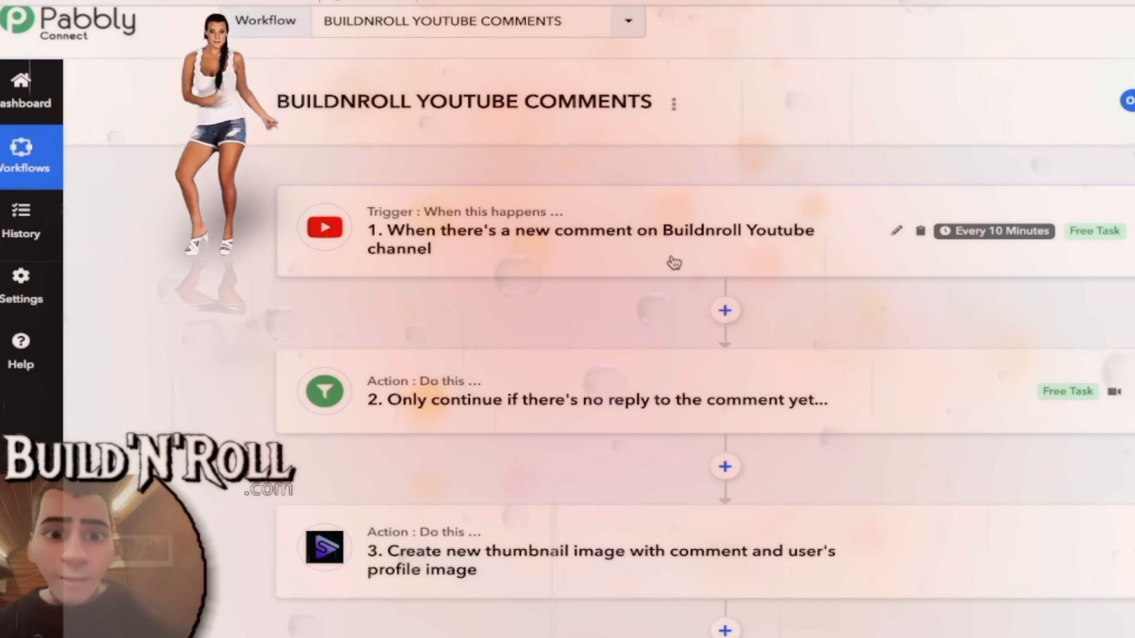
scroll(214, 284, down, 2)
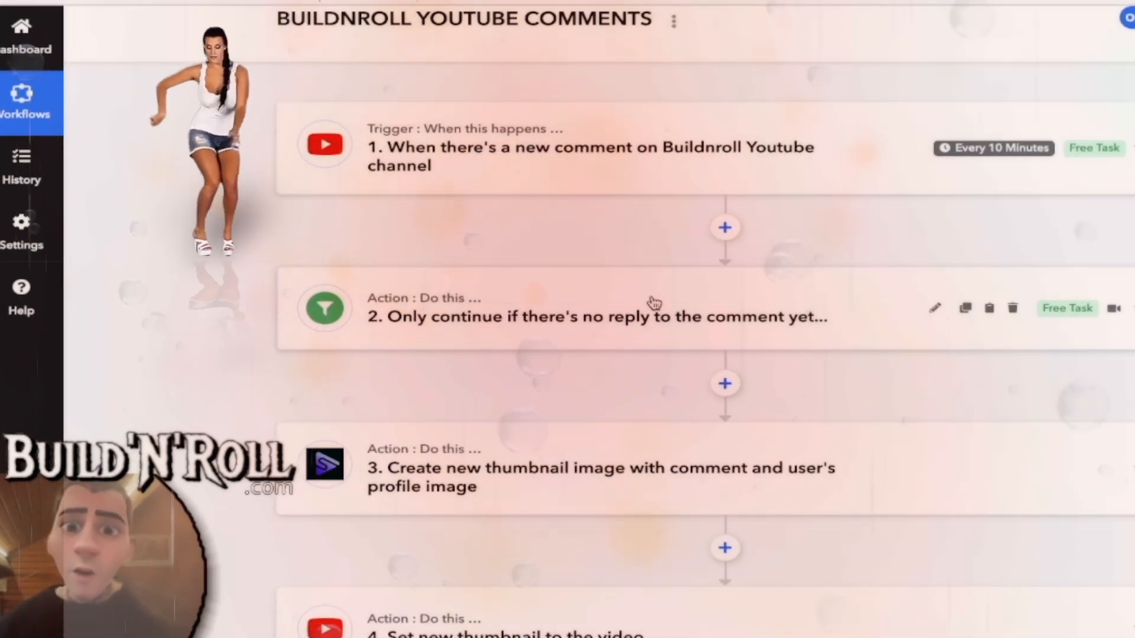
click(662, 301)
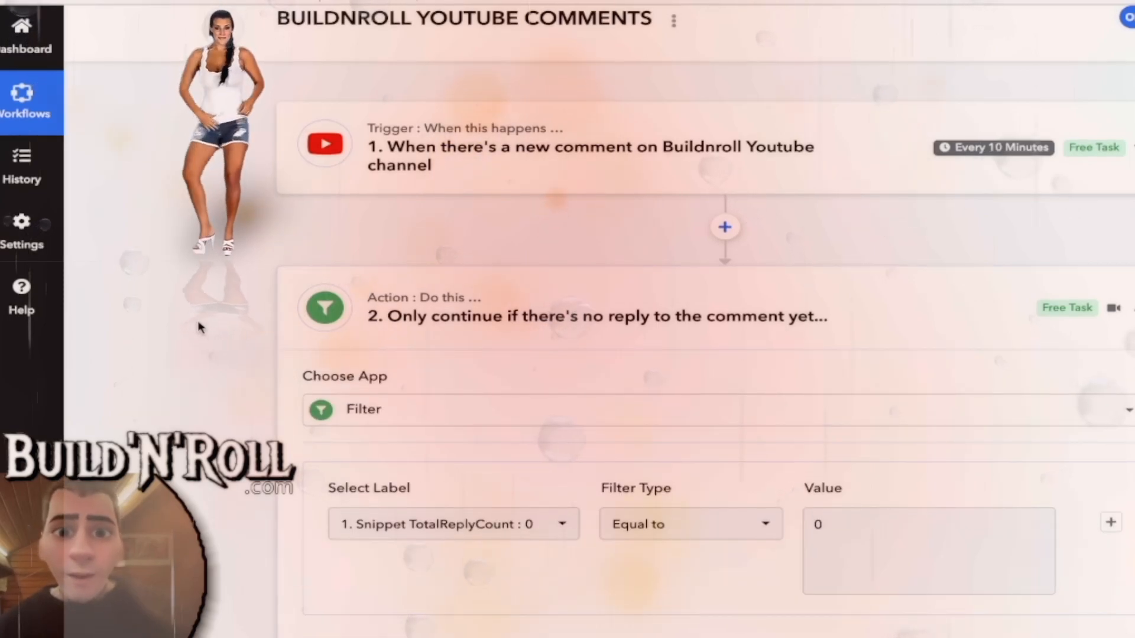
scroll(203, 319, down, 1)
scroll(207, 313, down, 2)
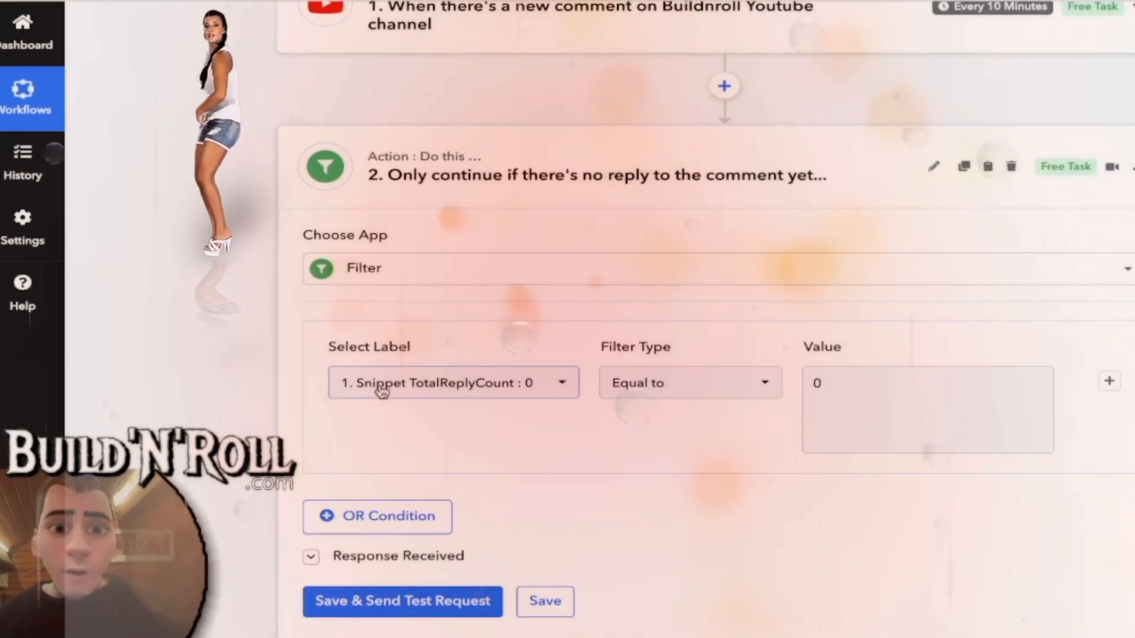
scroll(266, 343, up, 1)
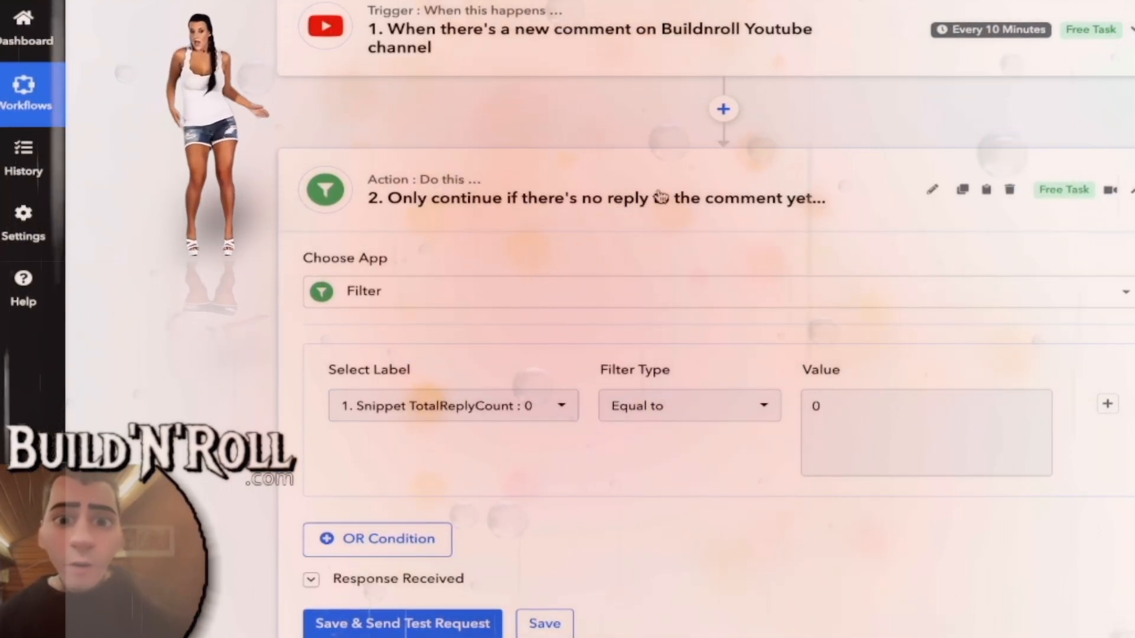
click(630, 201)
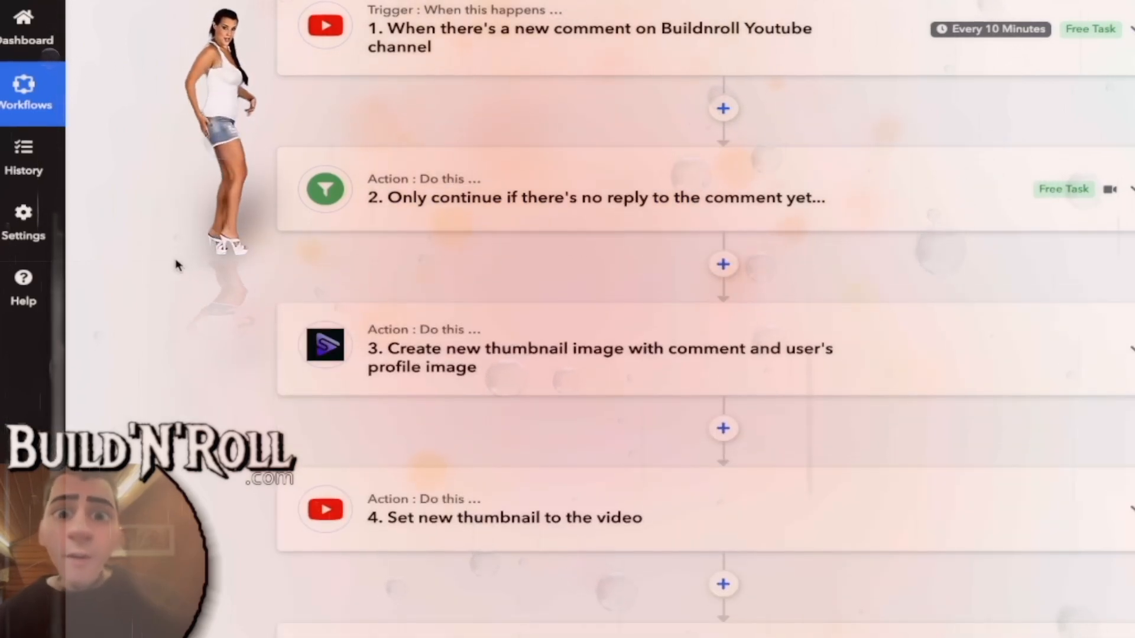
Step: Review the workflow's actions following the no-reply filter, from thumbnail creation to encoding the comment
scroll(182, 258, up, 1)
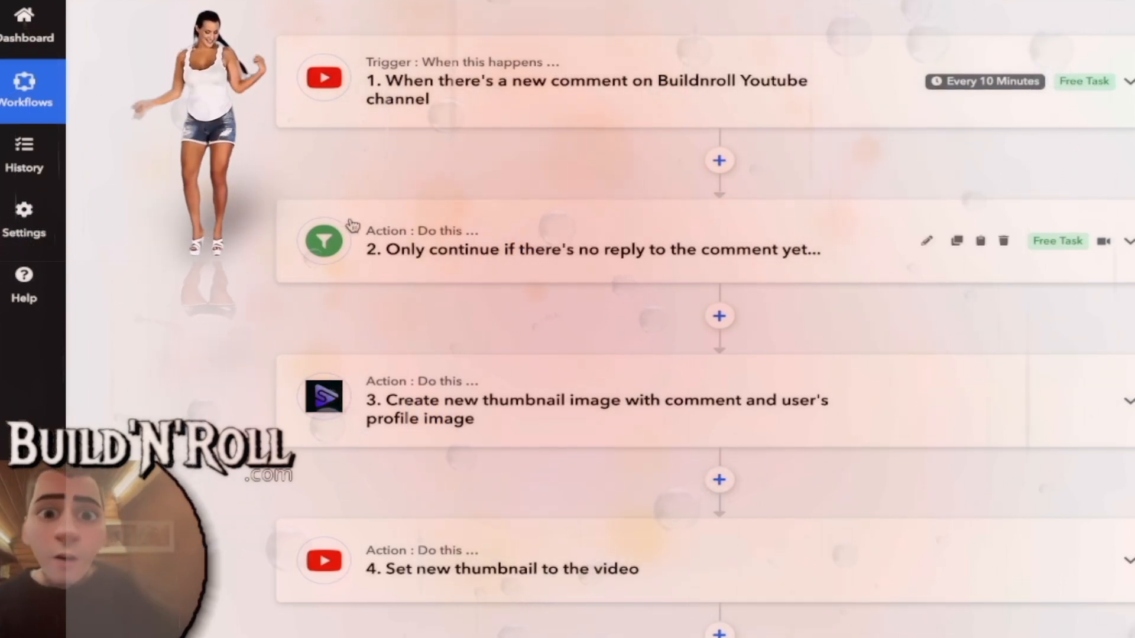
scroll(251, 236, down, 2)
scroll(249, 236, down, 2)
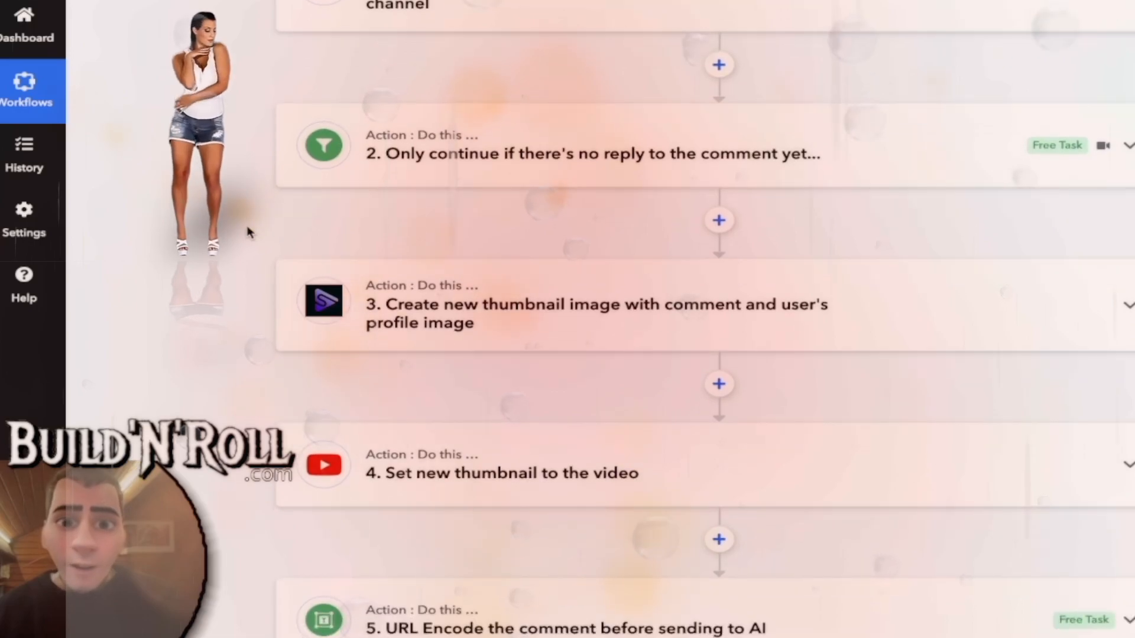
Step: Expand the thumbnail-creation action and examine its Switchboard Canvas template, width, height and format settings
click(563, 330)
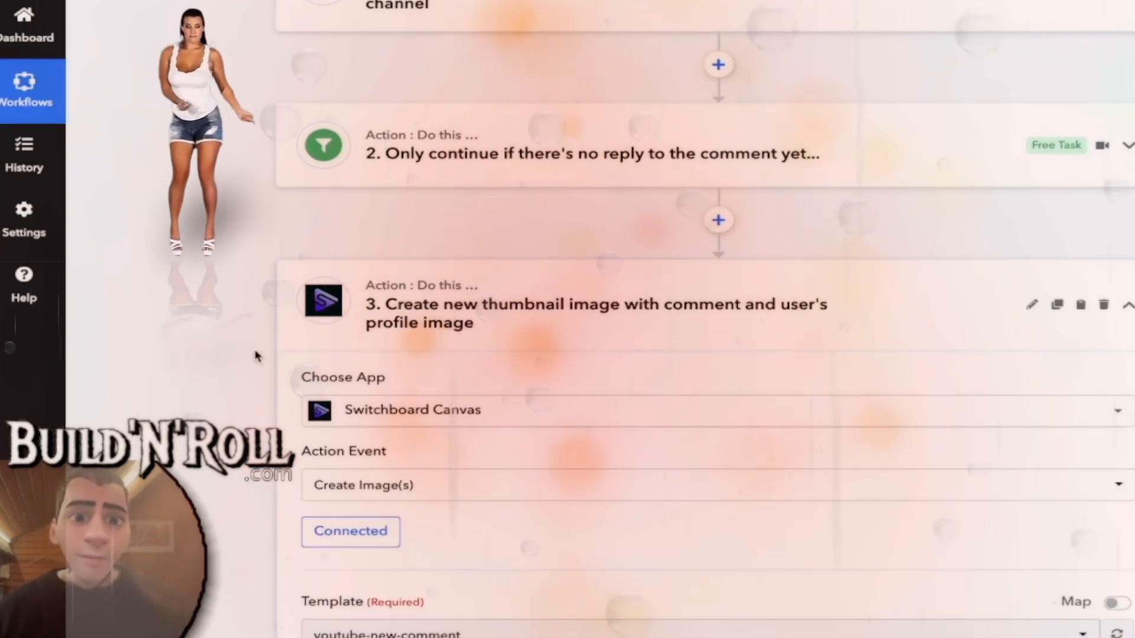
scroll(243, 322, down, 2)
scroll(240, 322, down, 6)
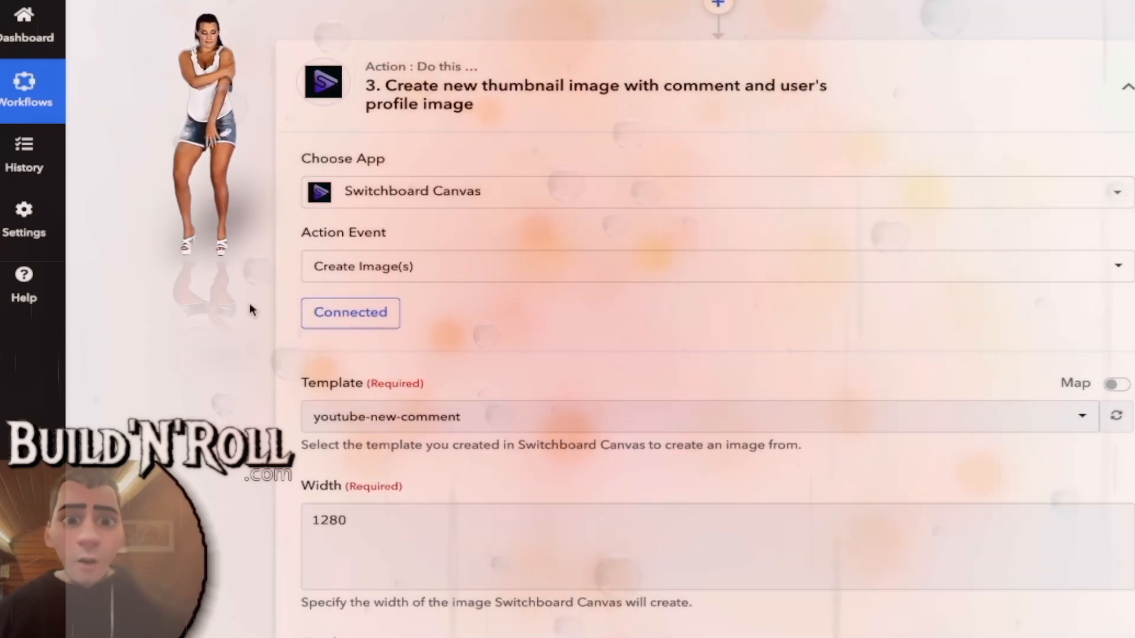
scroll(266, 378, down, 9)
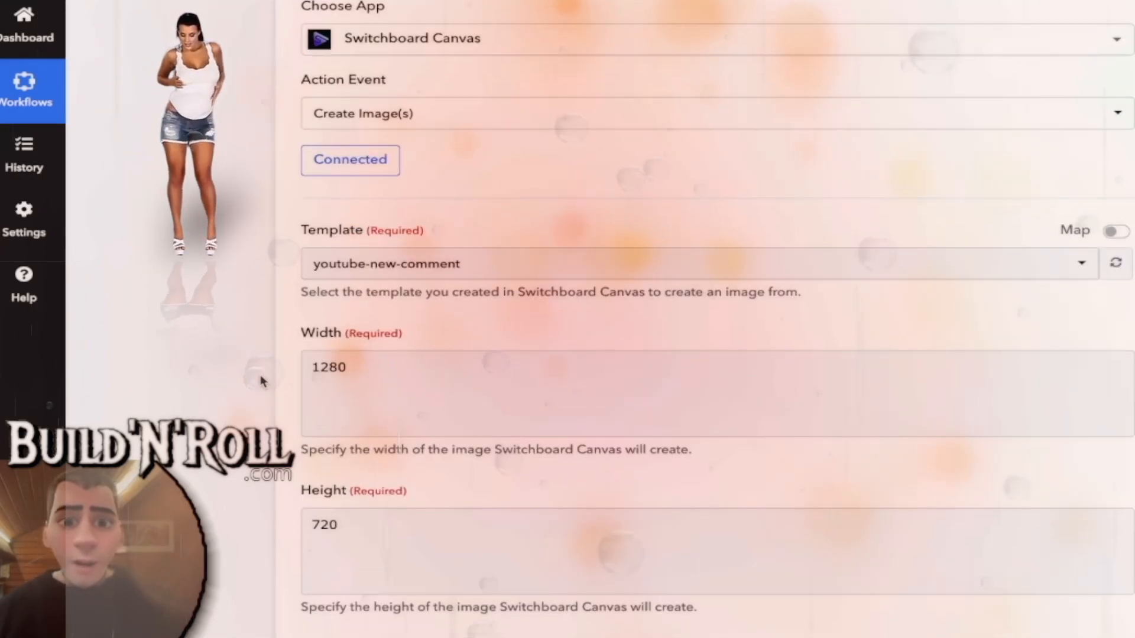
scroll(260, 380, down, 8)
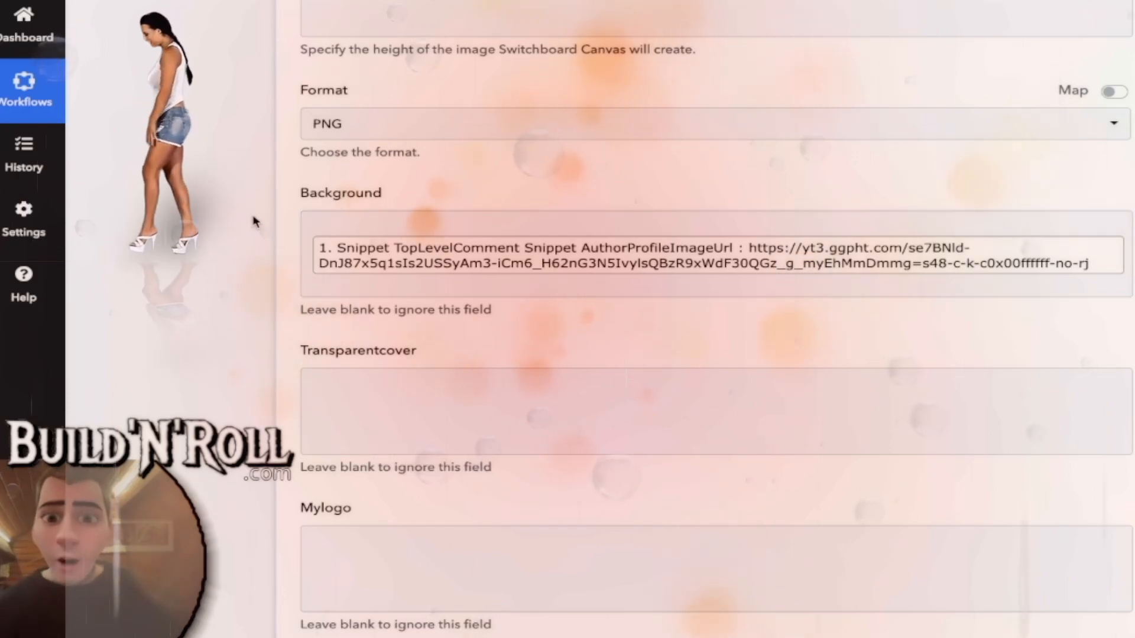
Step: Examine the action's mapped Profile, Profilename and Comment fields, recheck the Background mapping, and collapse the action
scroll(226, 223, down, 6)
scroll(278, 346, down, 2)
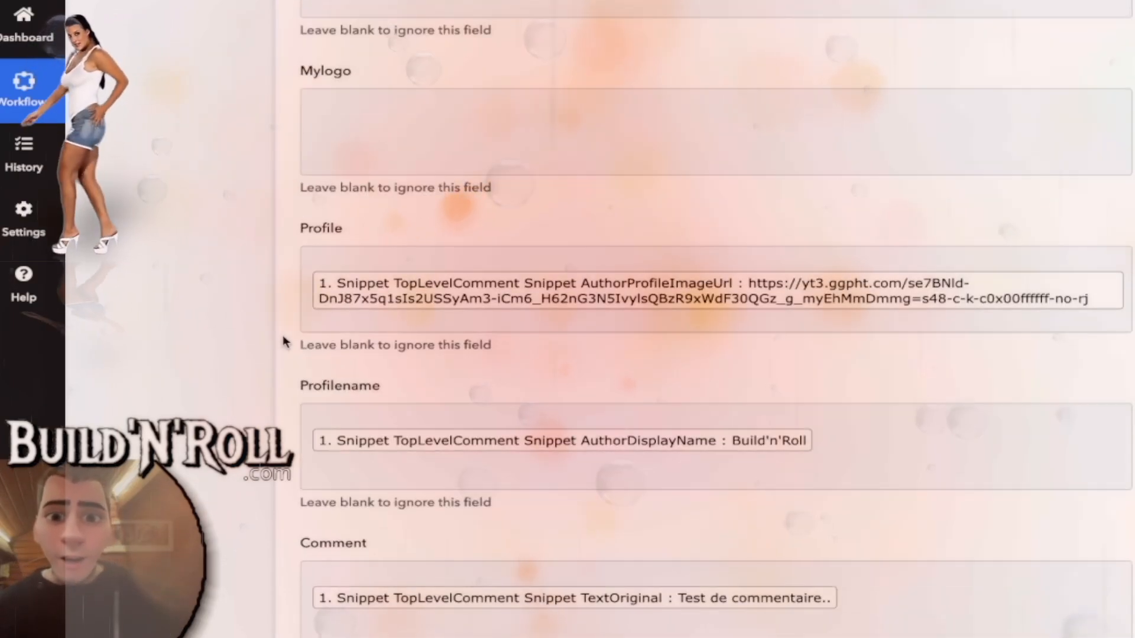
scroll(283, 334, down, 2)
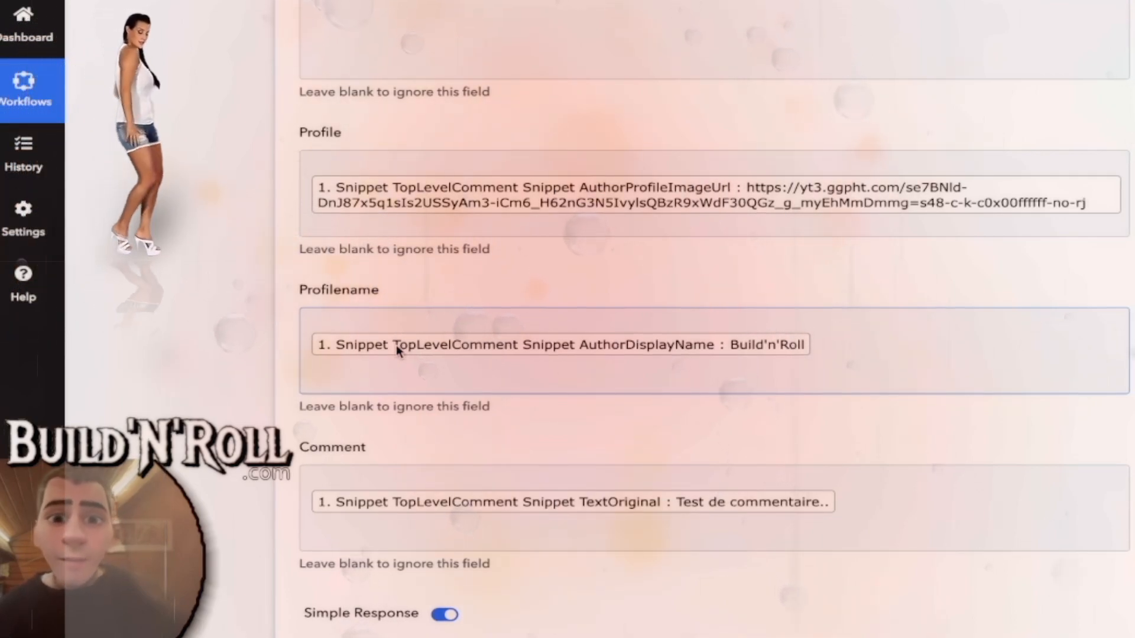
scroll(239, 341, down, 1)
scroll(243, 341, down, 1)
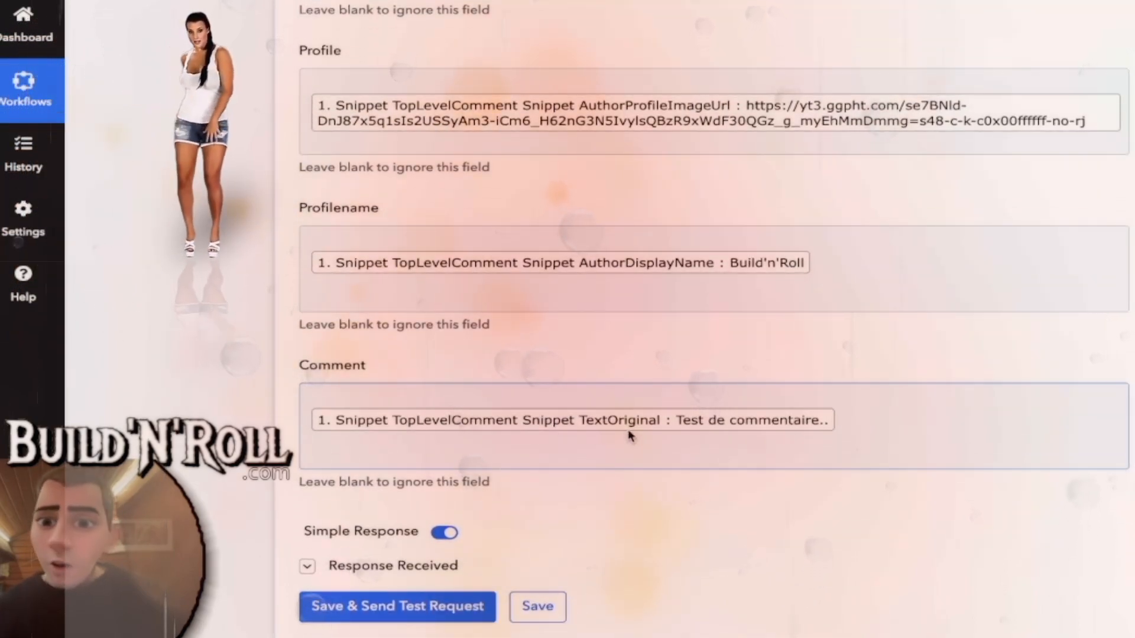
scroll(250, 332, up, 15)
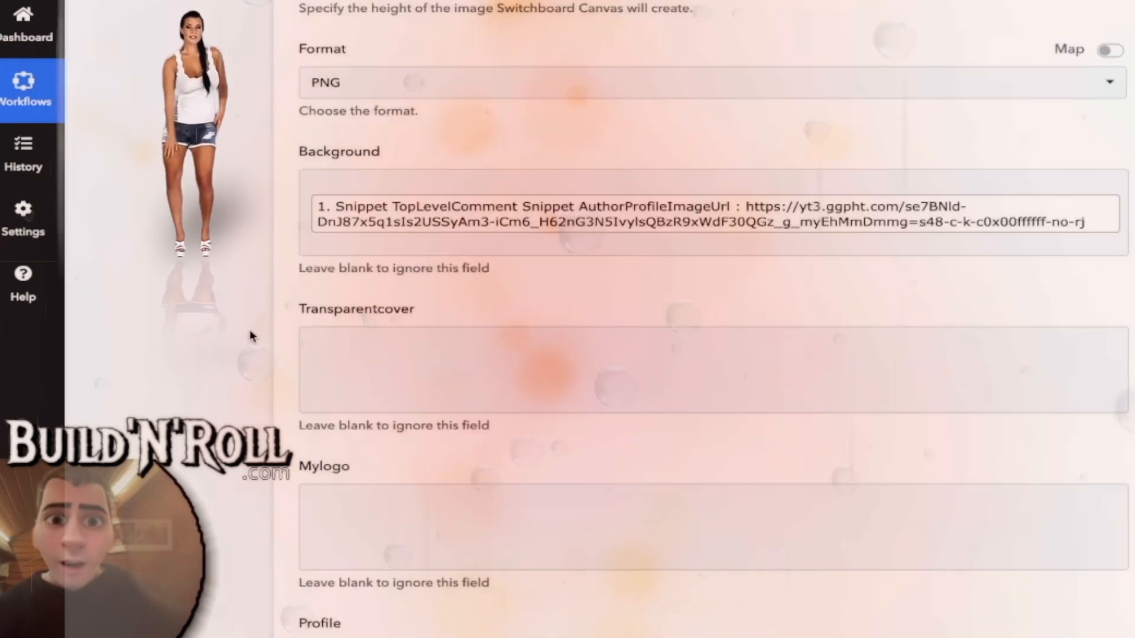
scroll(250, 328, up, 3)
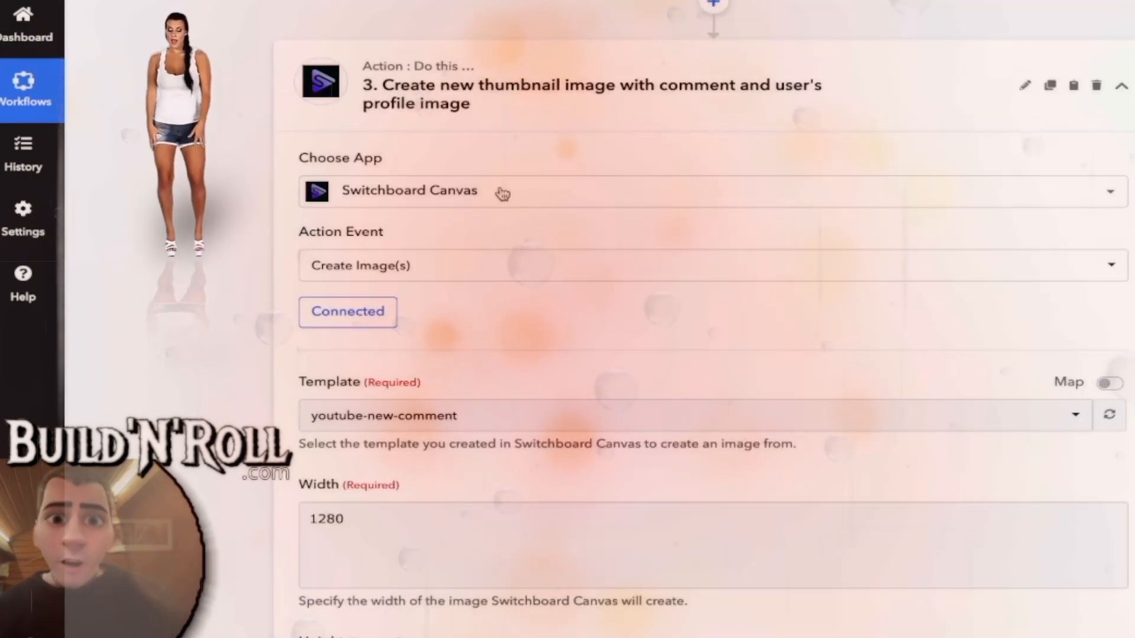
click(603, 96)
Step: Expand the action that sets the new video thumbnail, examine its Video ID and Image URL mappings, and collapse it
scroll(168, 201, down, 1)
scroll(168, 202, down, 1)
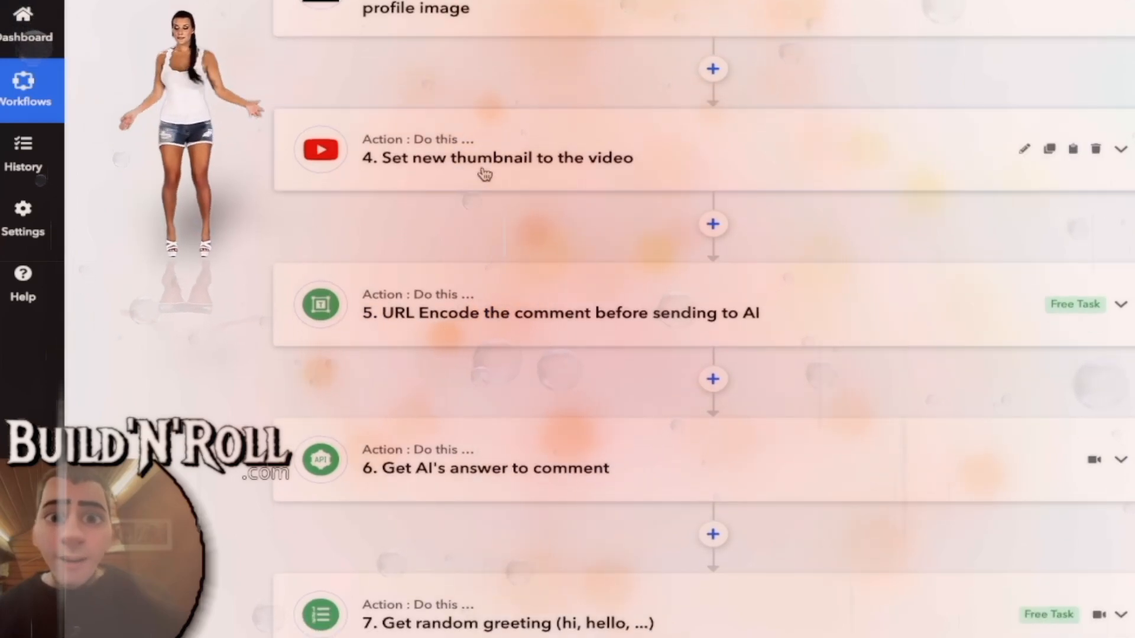
click(647, 161)
scroll(284, 258, down, 4)
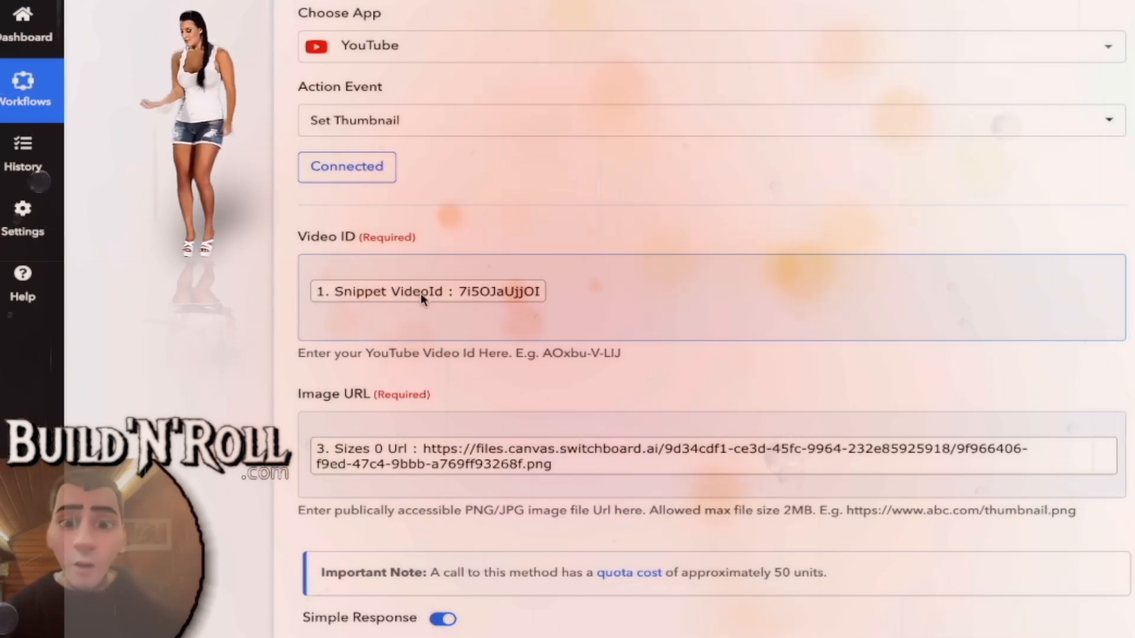
scroll(308, 450, down, 1)
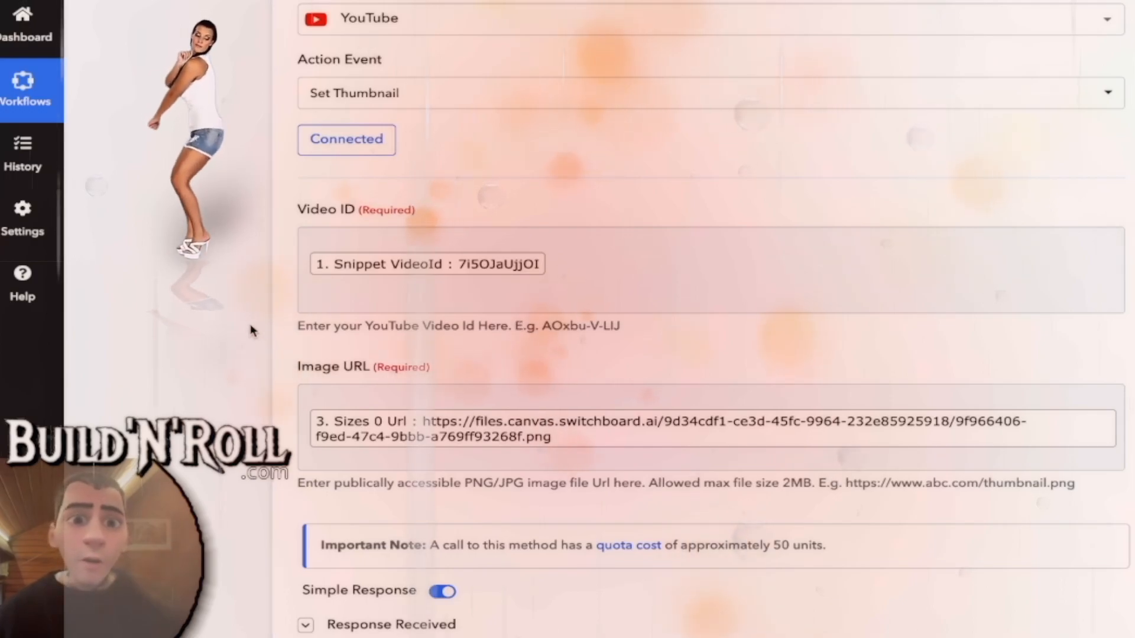
scroll(249, 328, up, 5)
click(524, 125)
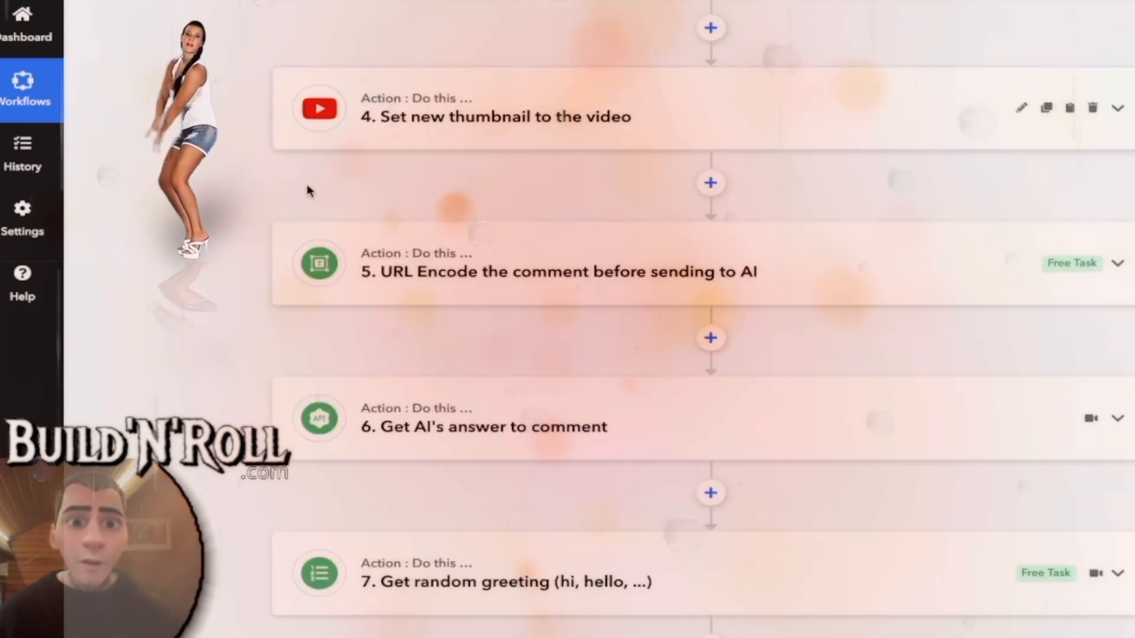
Step: Pass over the comment-encoding and AI-answer actions, expand the random greeting action, examine its formula, and collapse it
scroll(248, 228, down, 2)
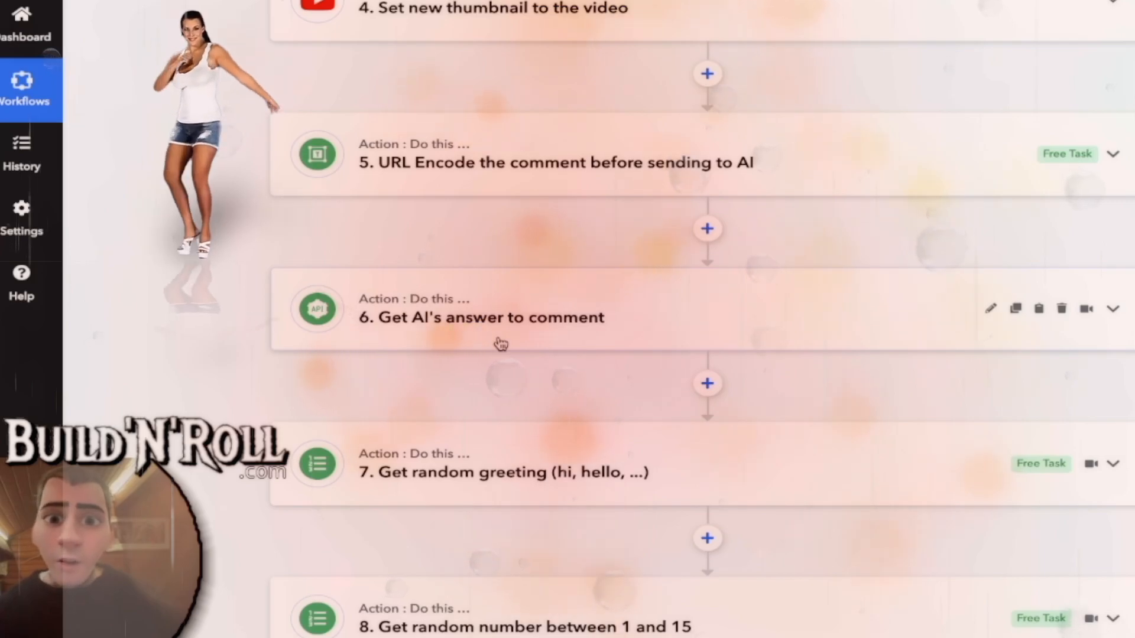
scroll(195, 335, down, 4)
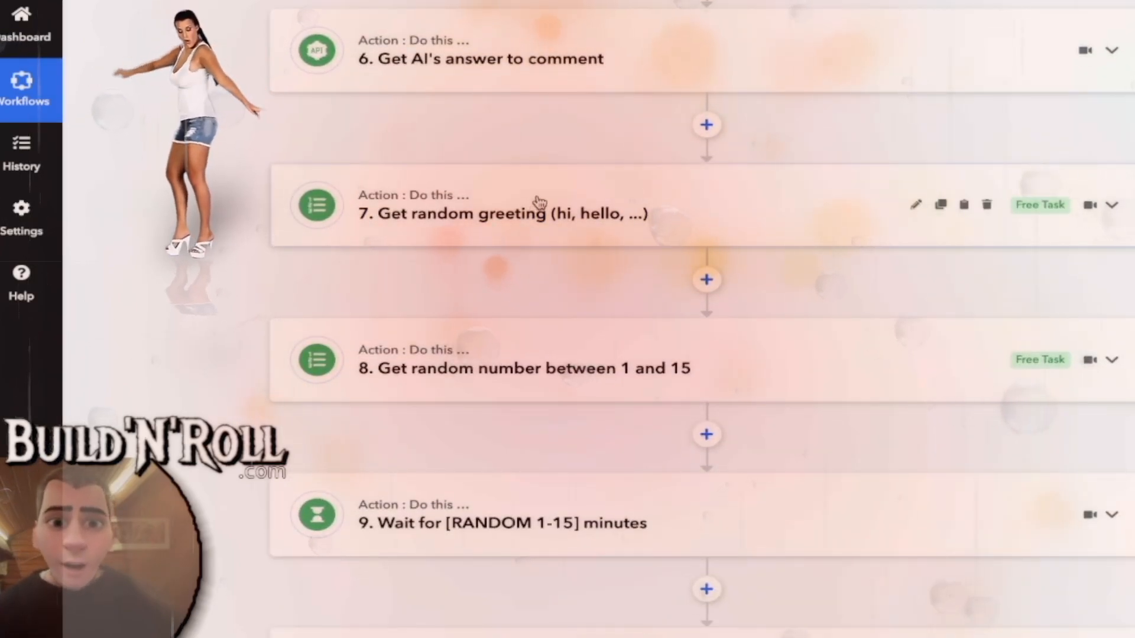
click(539, 202)
scroll(246, 290, down, 3)
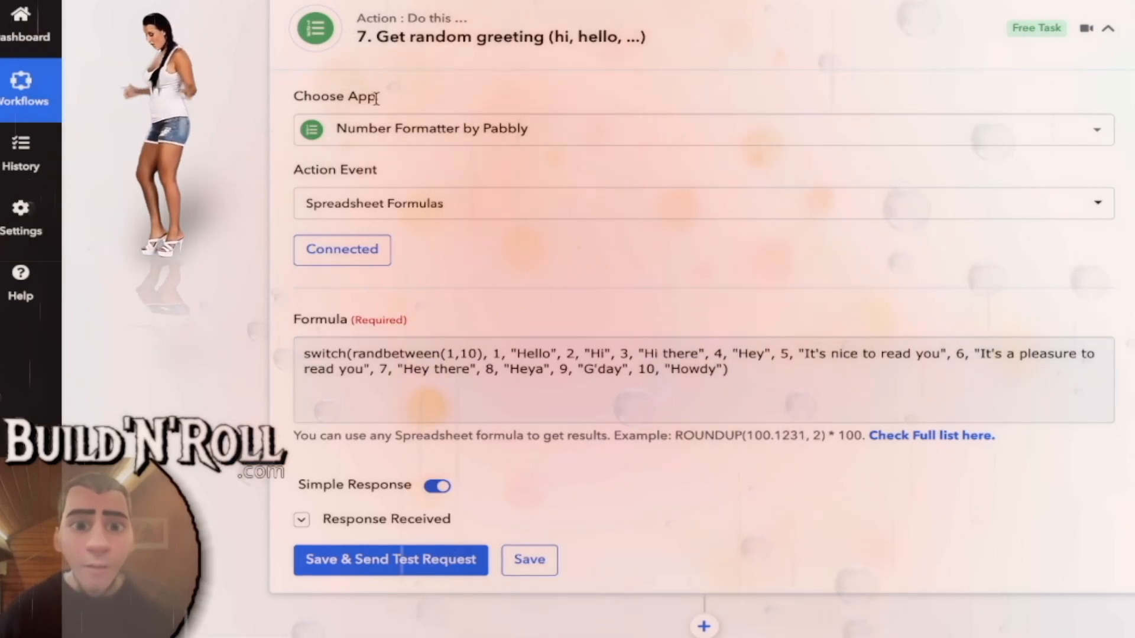
click(466, 52)
Step: Expand the action that gets a random number between 1 and 15, examine its formula, and collapse it
scroll(498, 168, down, 1)
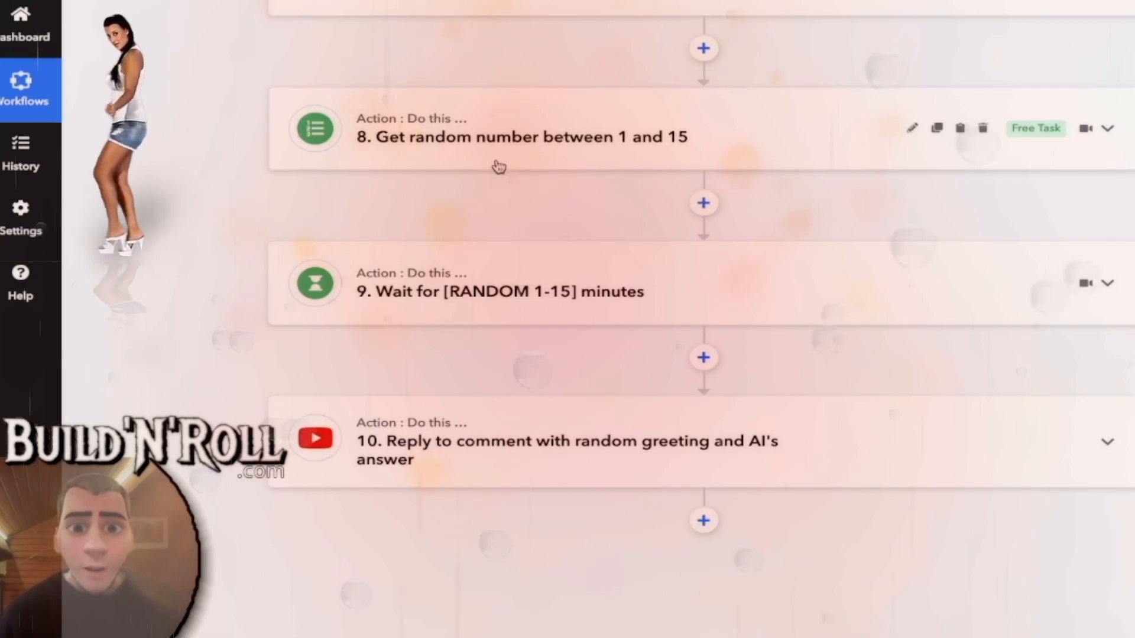
click(544, 142)
scroll(172, 260, down, 1)
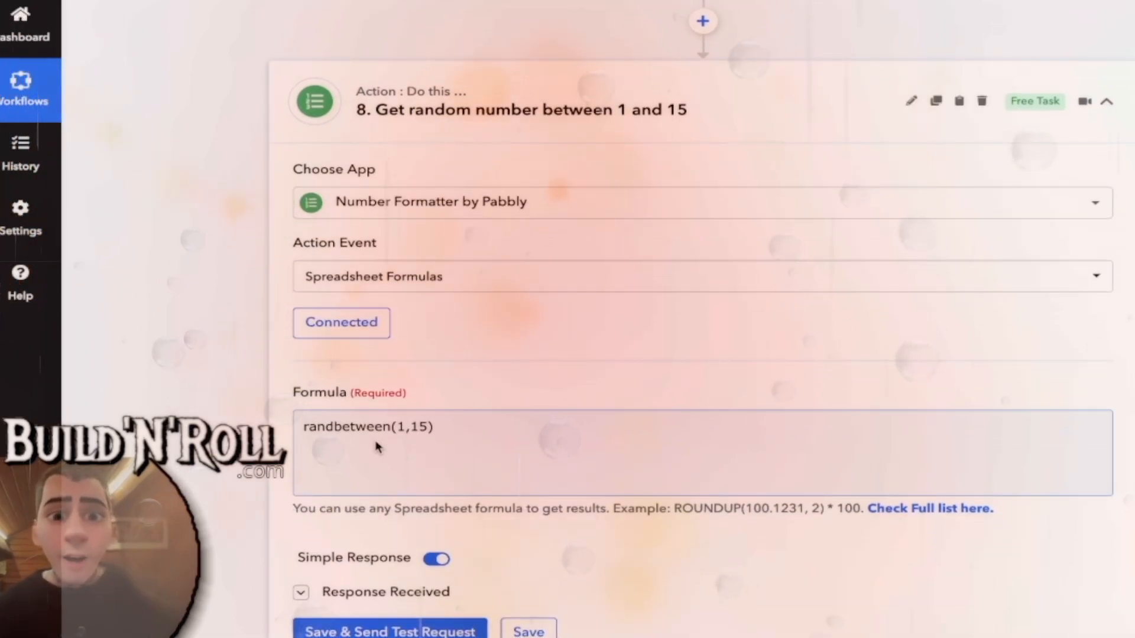
click(598, 116)
Step: Expand the final reply-to-comment action, examine its Reply Text and Comment ID fields, and collapse it
scroll(241, 230, down, 1)
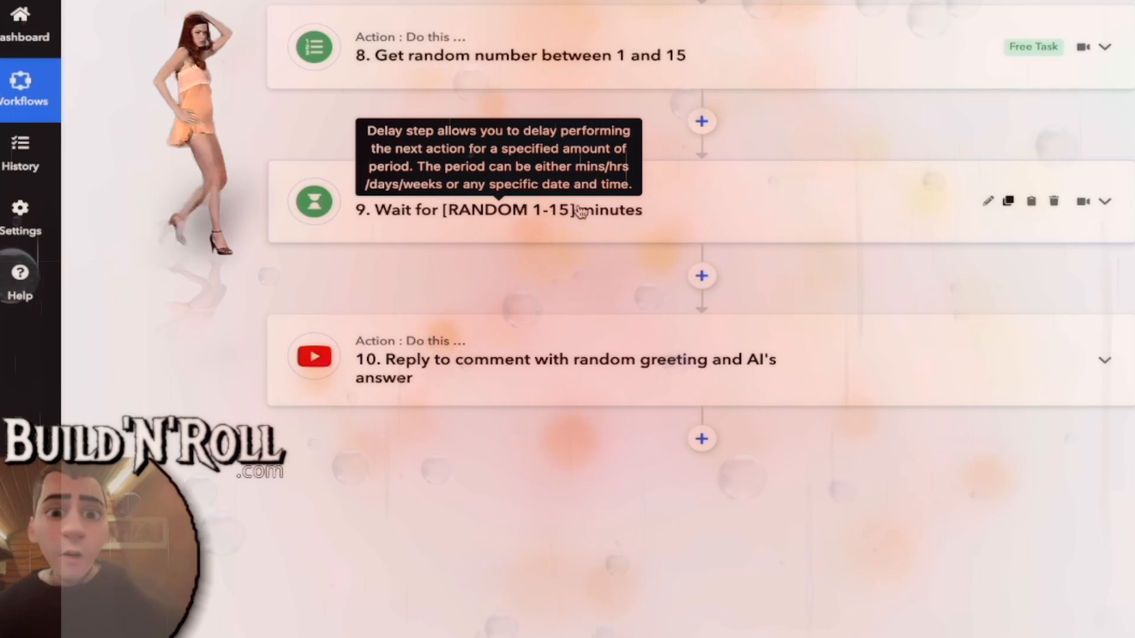
click(495, 380)
scroll(245, 291, down, 2)
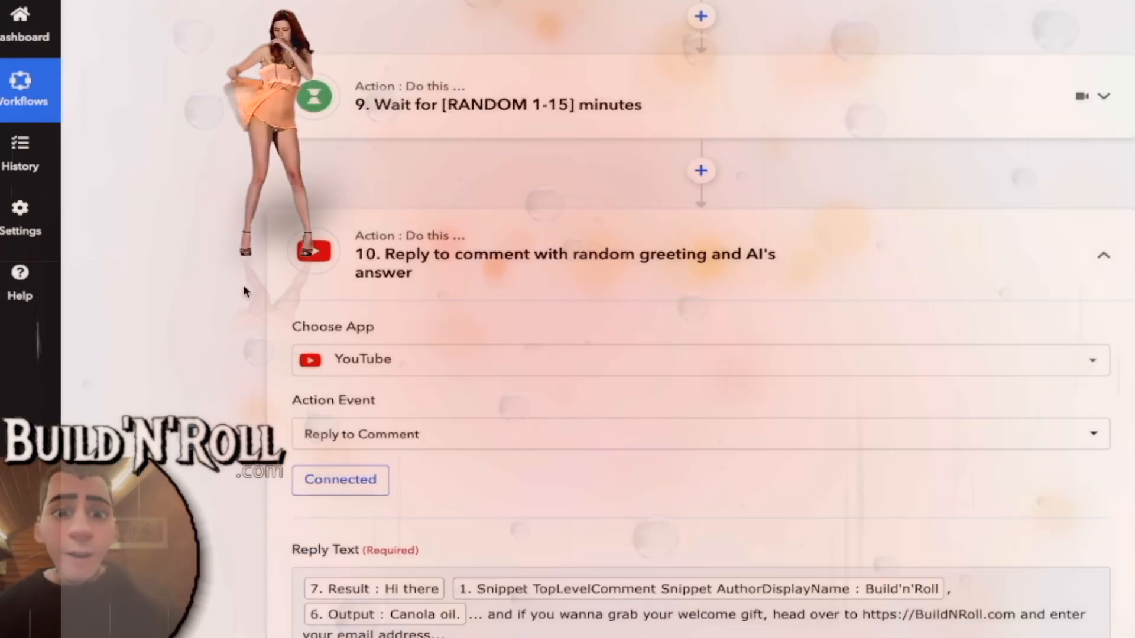
scroll(244, 291, down, 6)
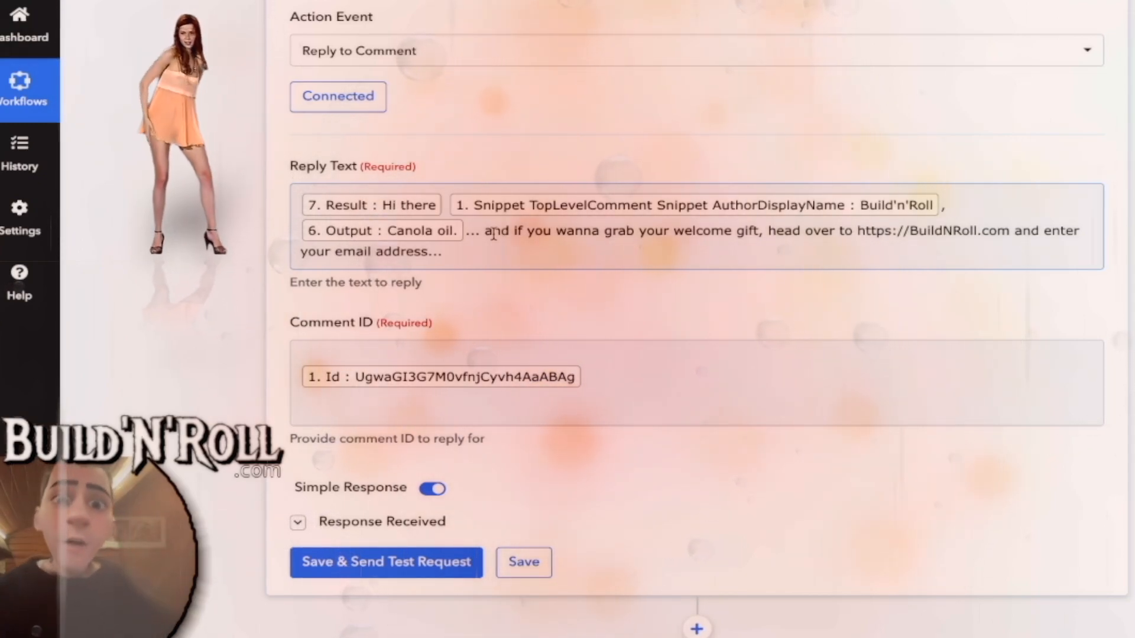
click(571, 279)
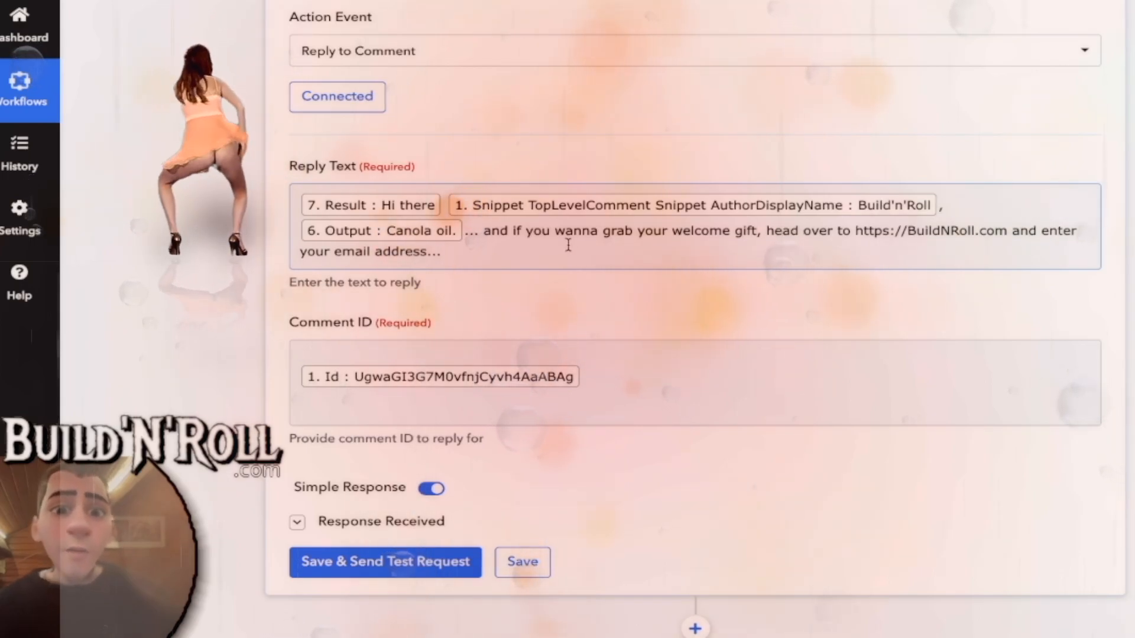
scroll(412, 278, up, 5)
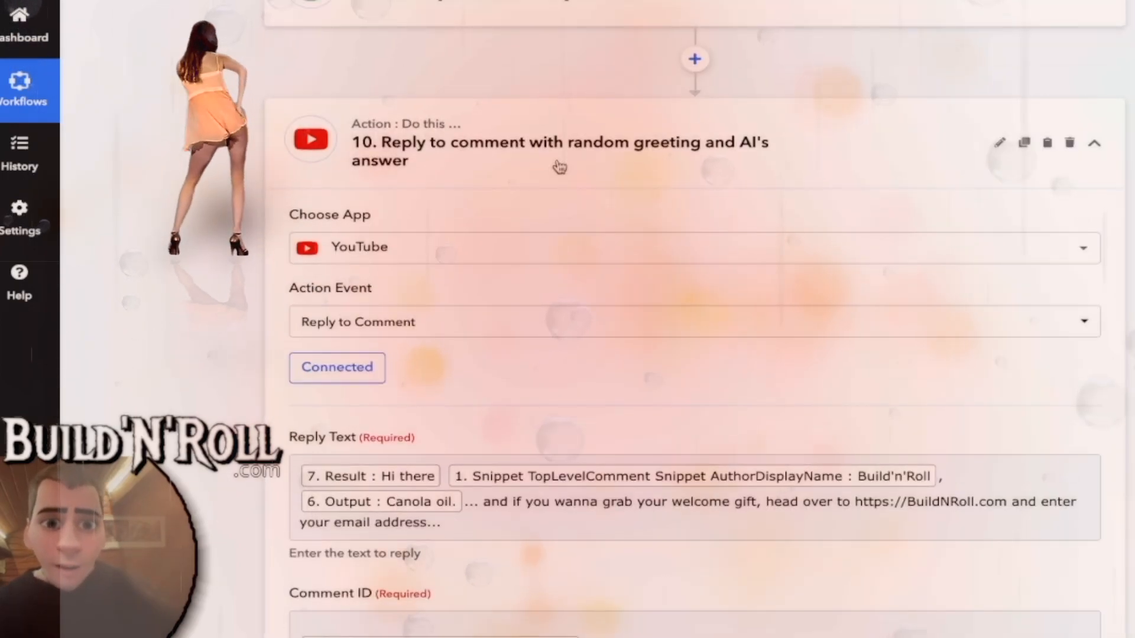
click(570, 157)
Step: Review the whole comment workflow from trigger to final reply, checking which actions are marked as free tasks
scroll(198, 315, up, 5)
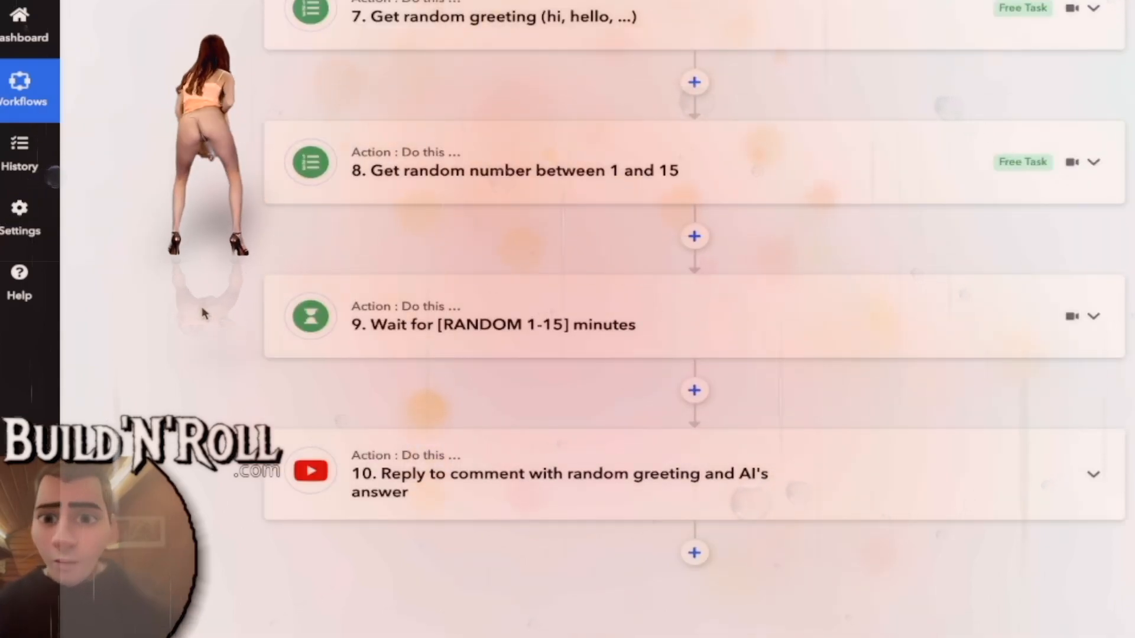
scroll(188, 313, up, 8)
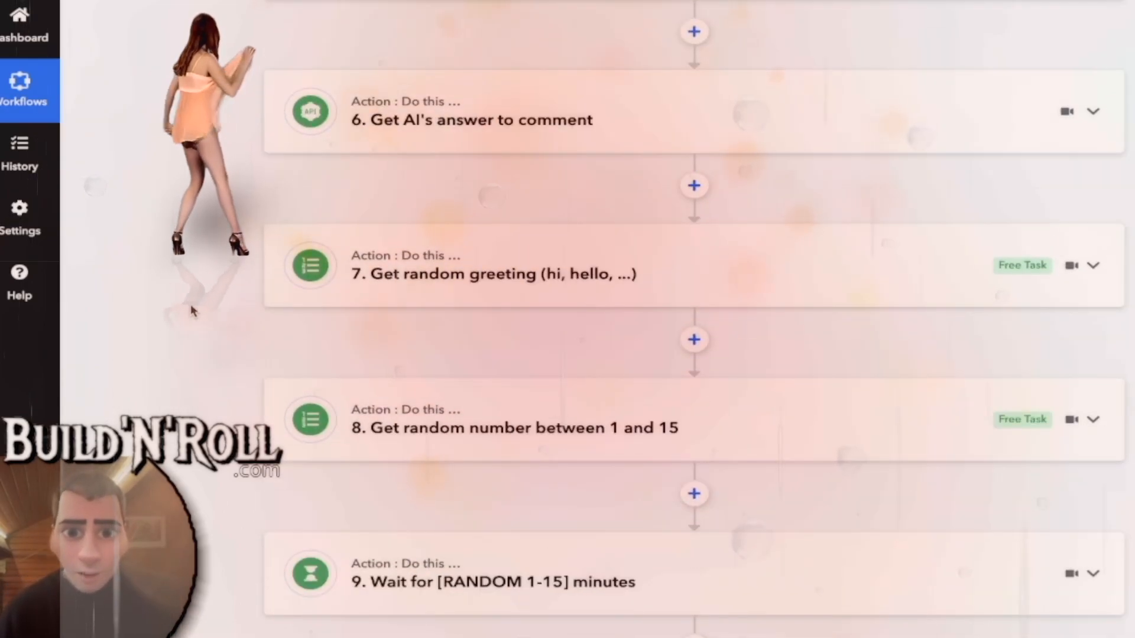
scroll(191, 310, up, 8)
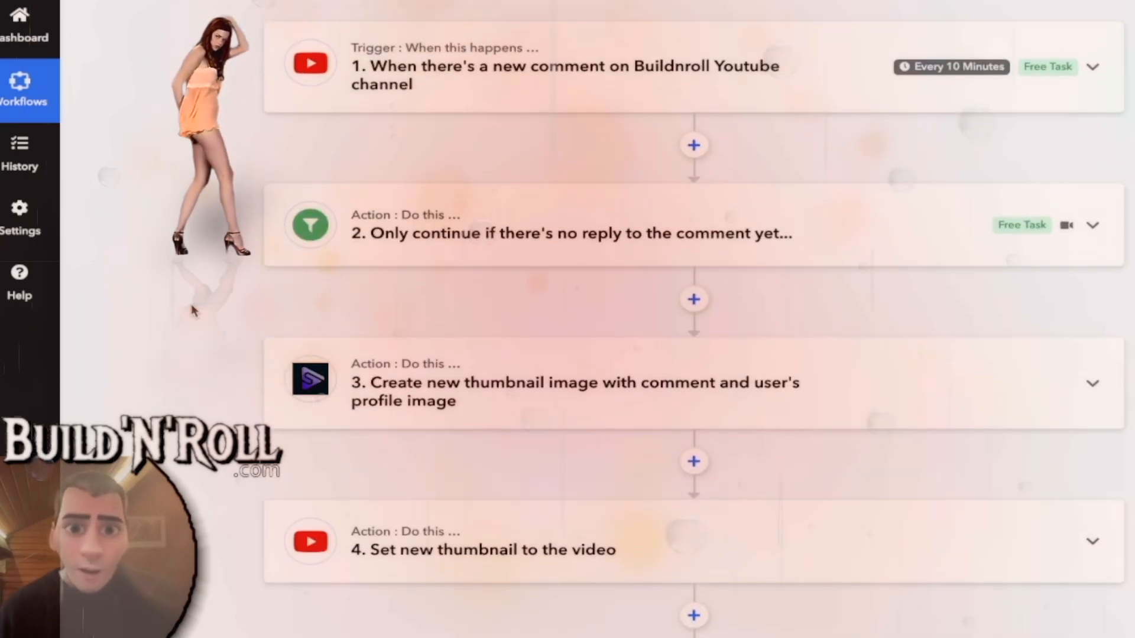
scroll(192, 310, up, 2)
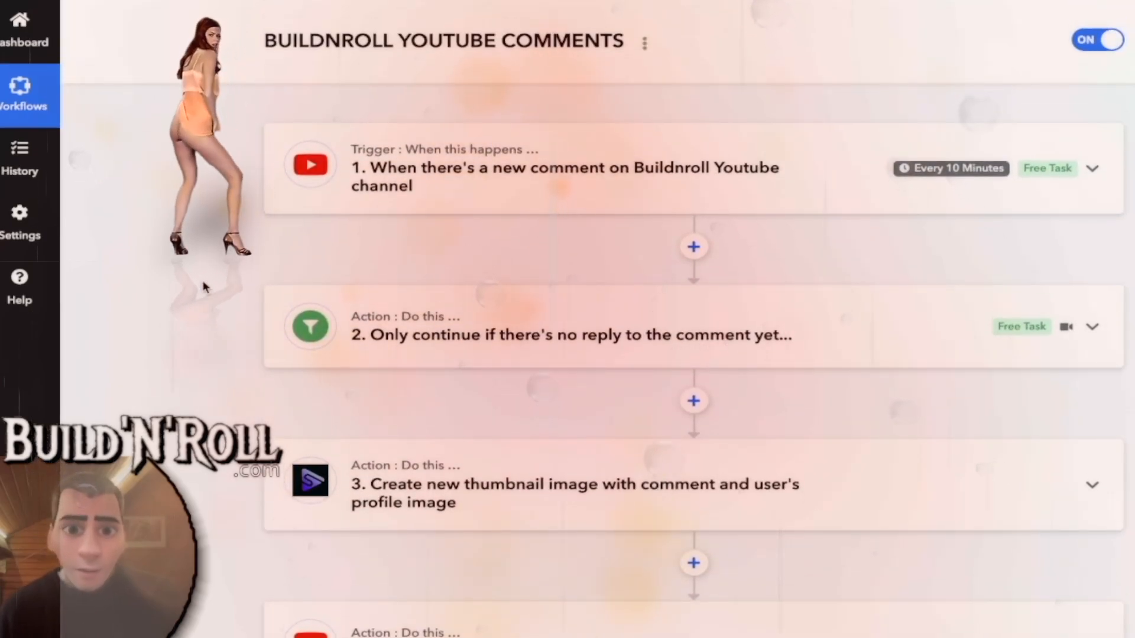
scroll(249, 254, down, 2)
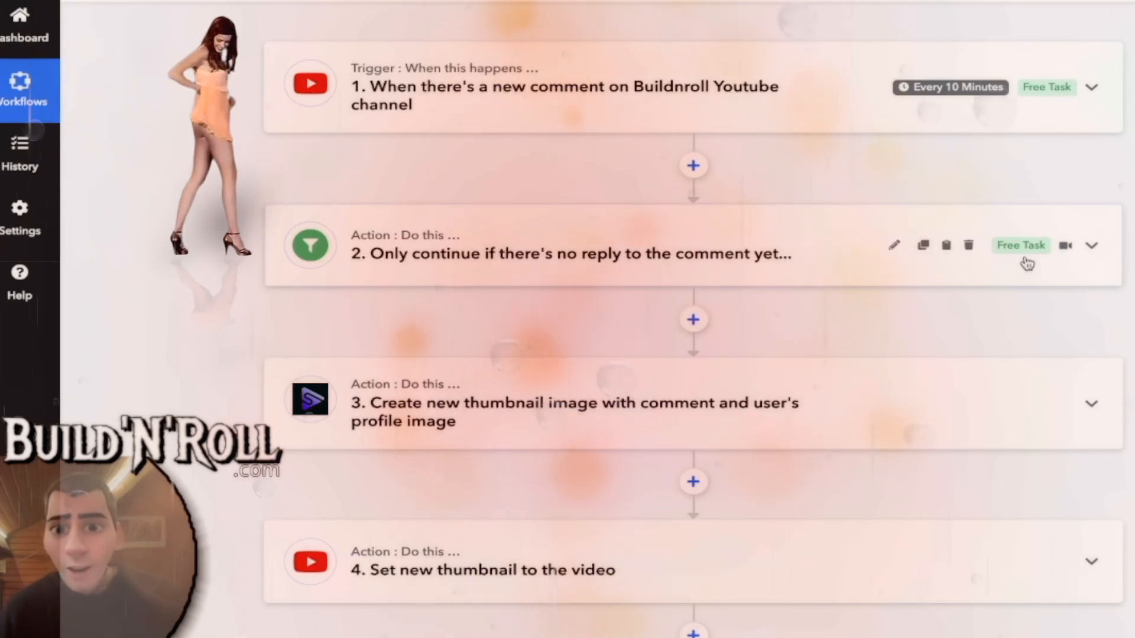
scroll(274, 318, up, 2)
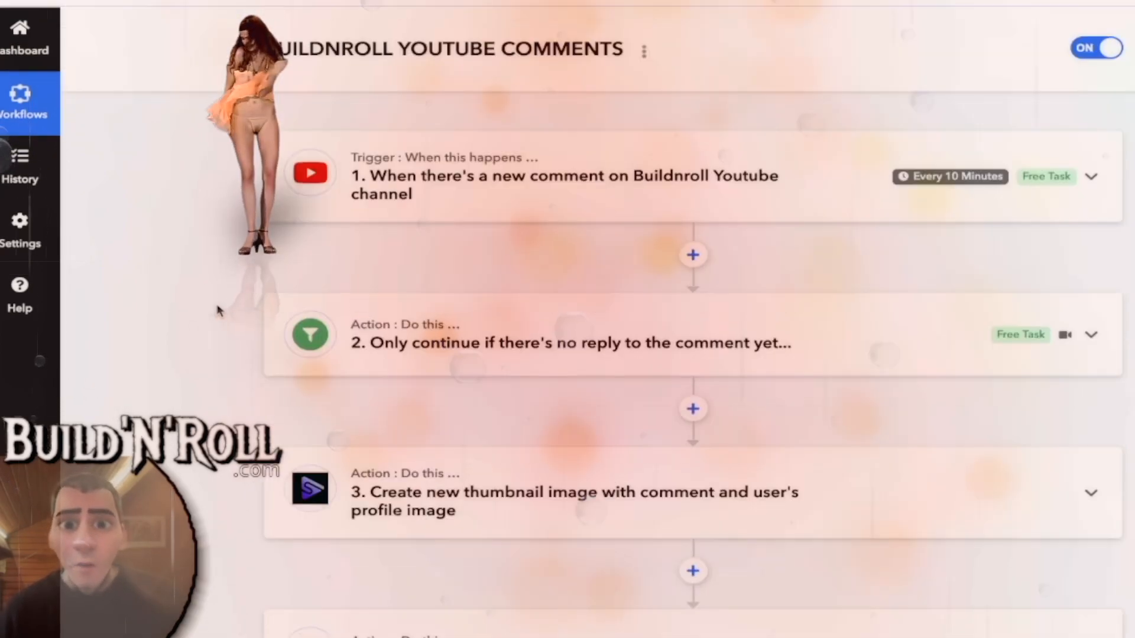
scroll(225, 316, down, 7)
scroll(226, 319, down, 6)
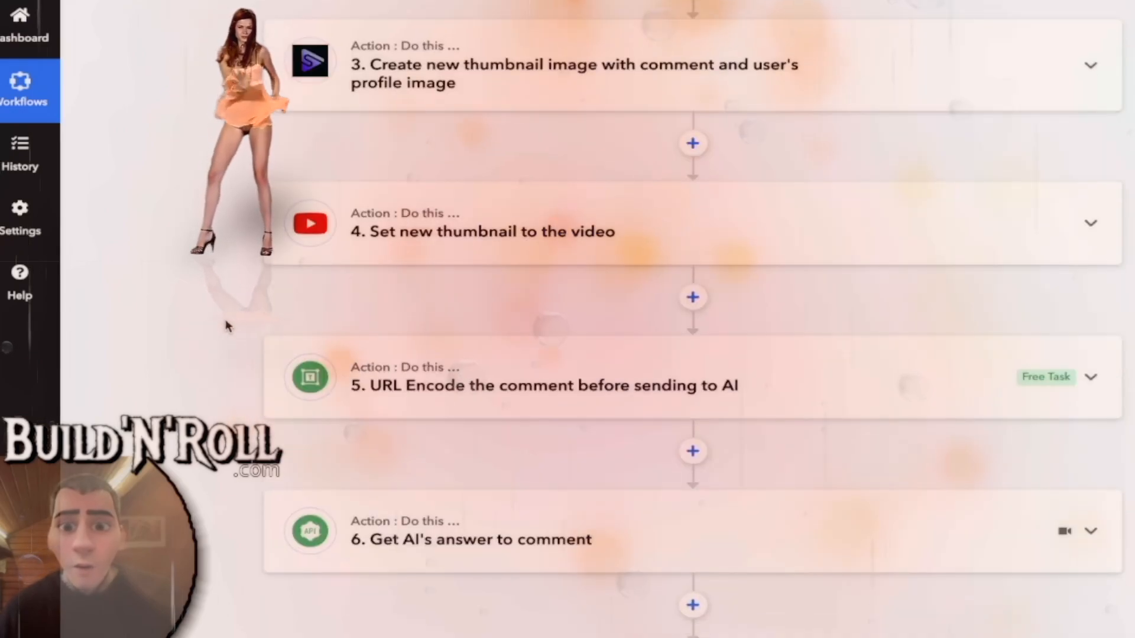
scroll(256, 395, down, 8)
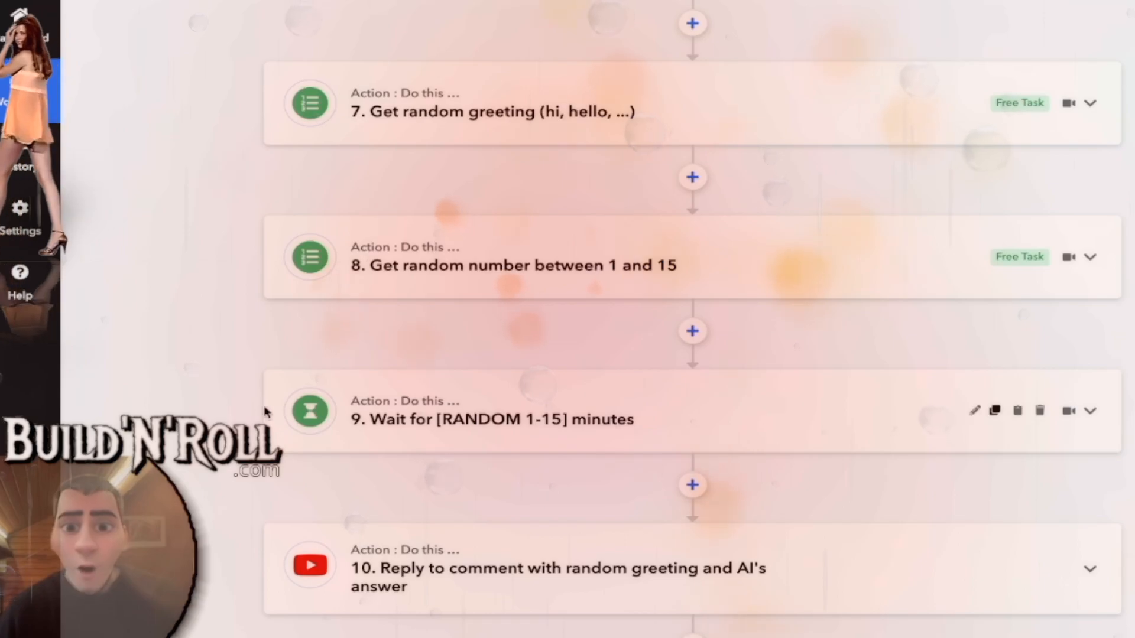
scroll(688, 519, down, 2)
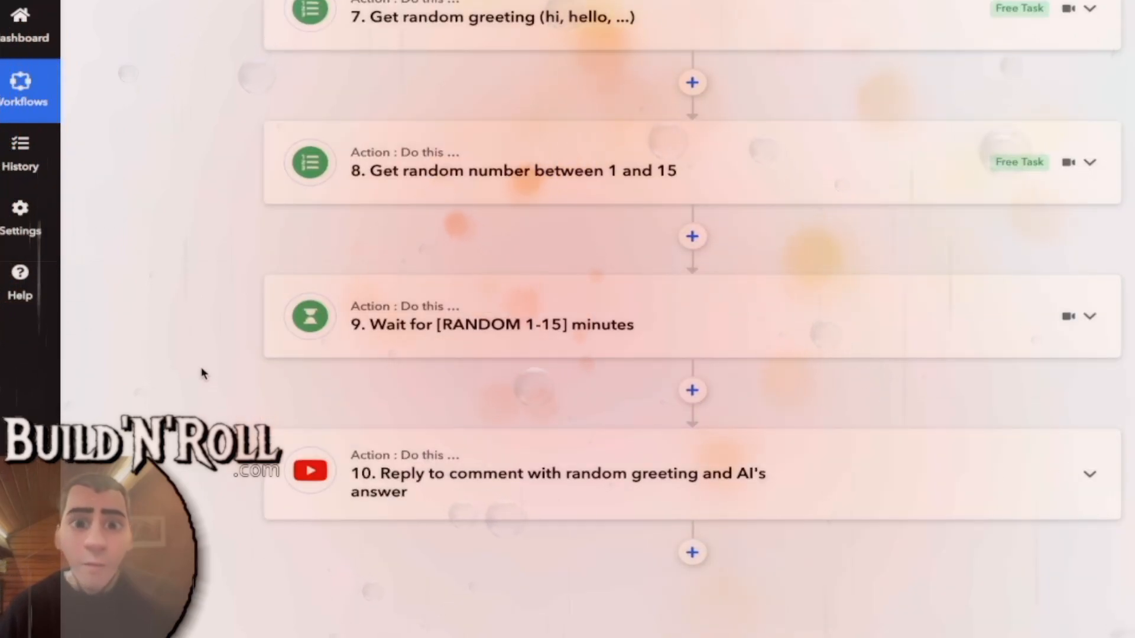
scroll(201, 373, up, 20)
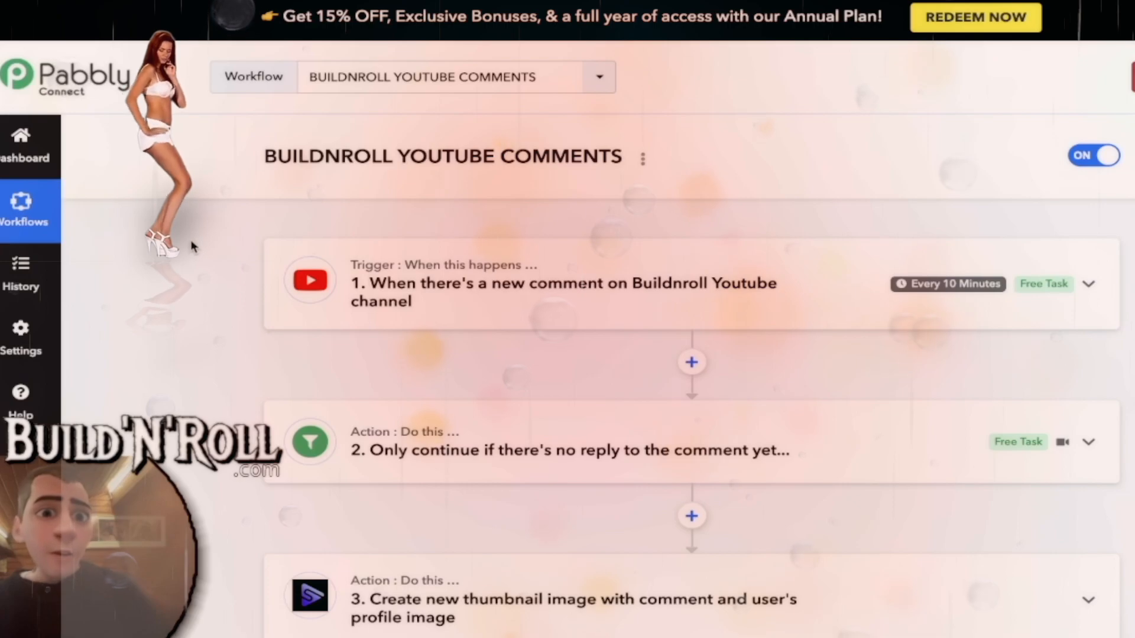
Step: On the YouTube video page, examine the highlighted comment's automatic reply and the video's thumbnail
scroll(192, 246, down, 2)
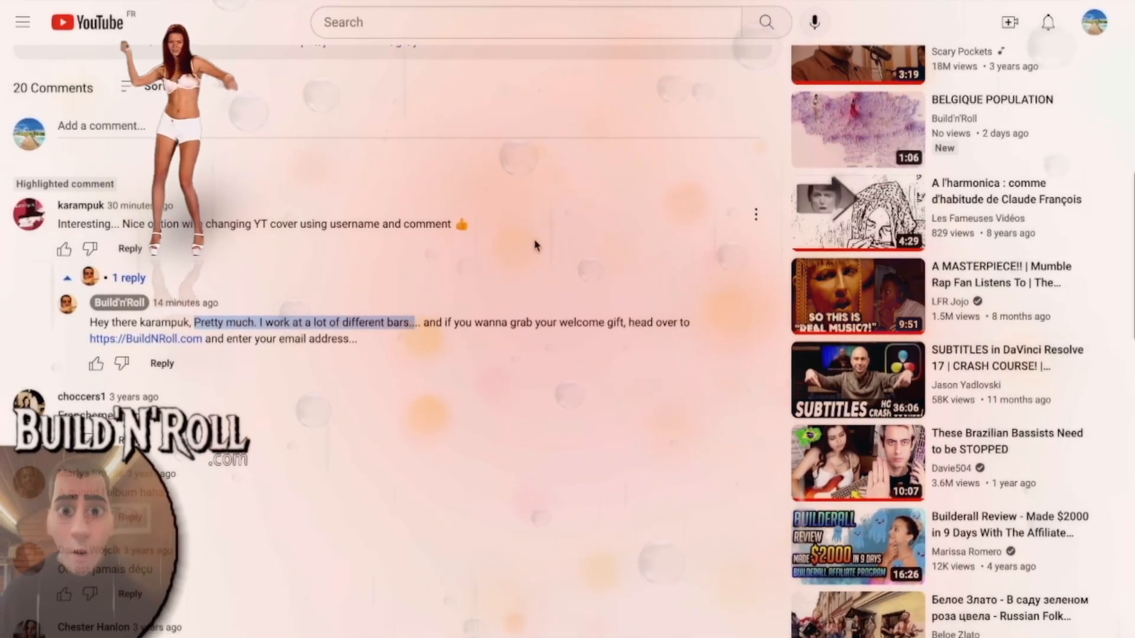
scroll(534, 239, up, 5)
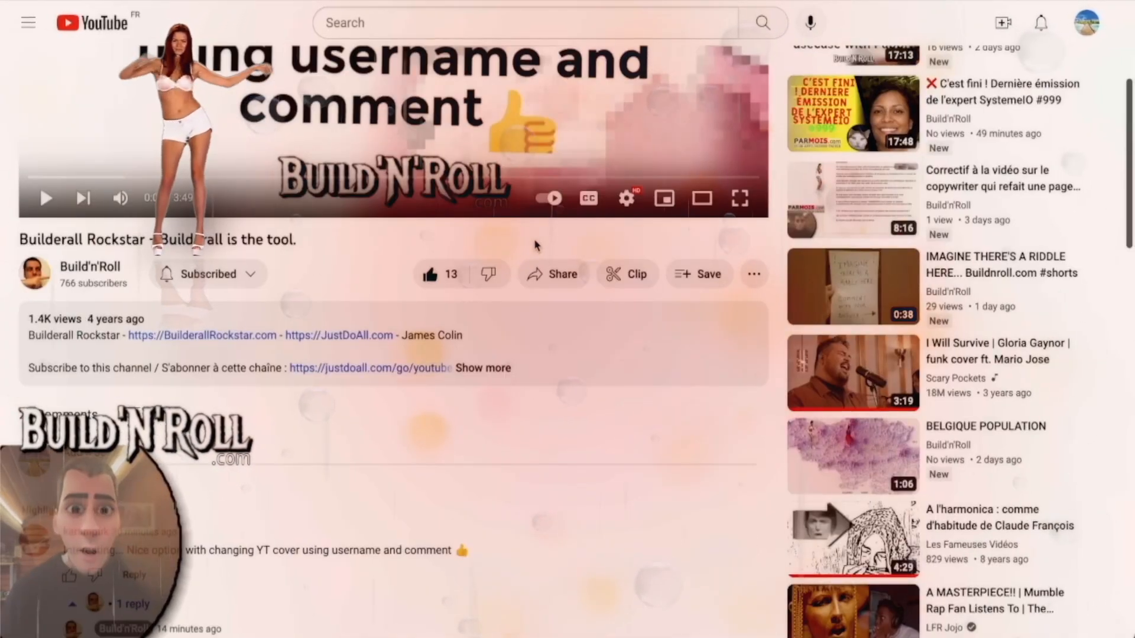
scroll(535, 245, up, 5)
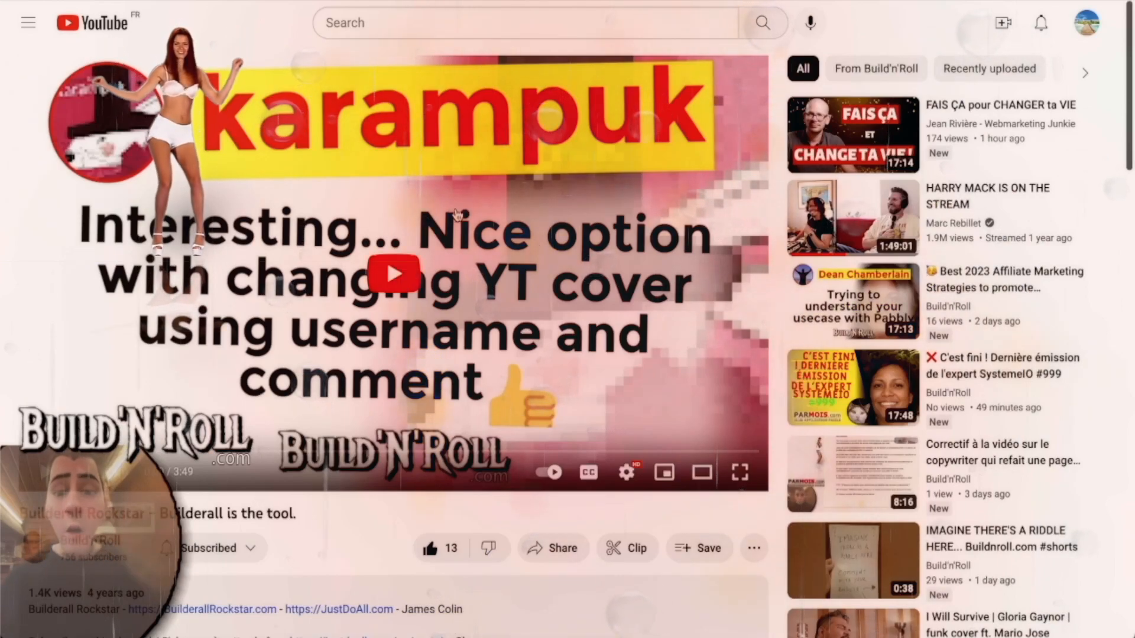